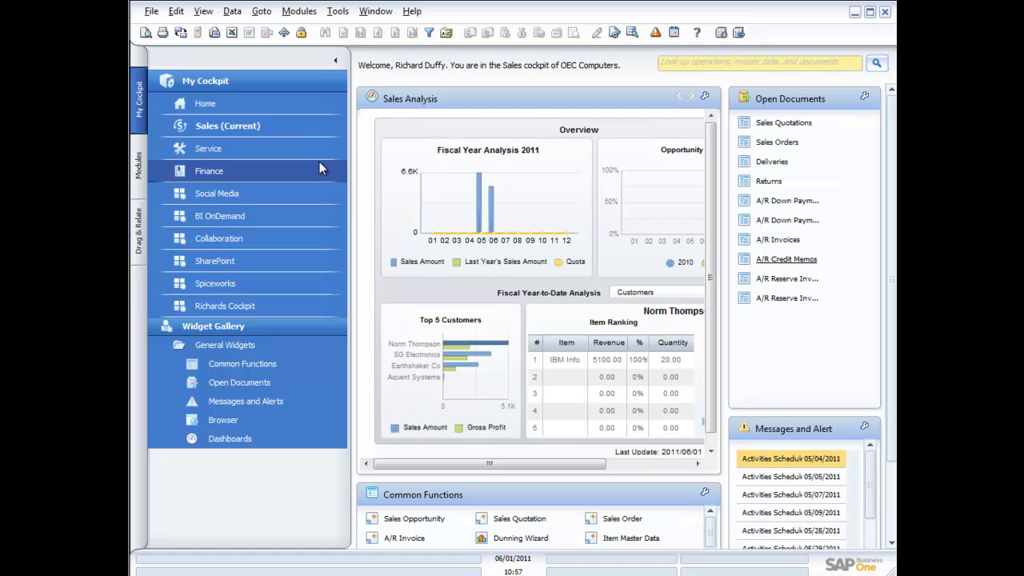
# Step: Open the Inactive Customers report's selection criteria from the Business Partners reports
pyautogui.click(138, 168)
pyautogui.click(186, 137)
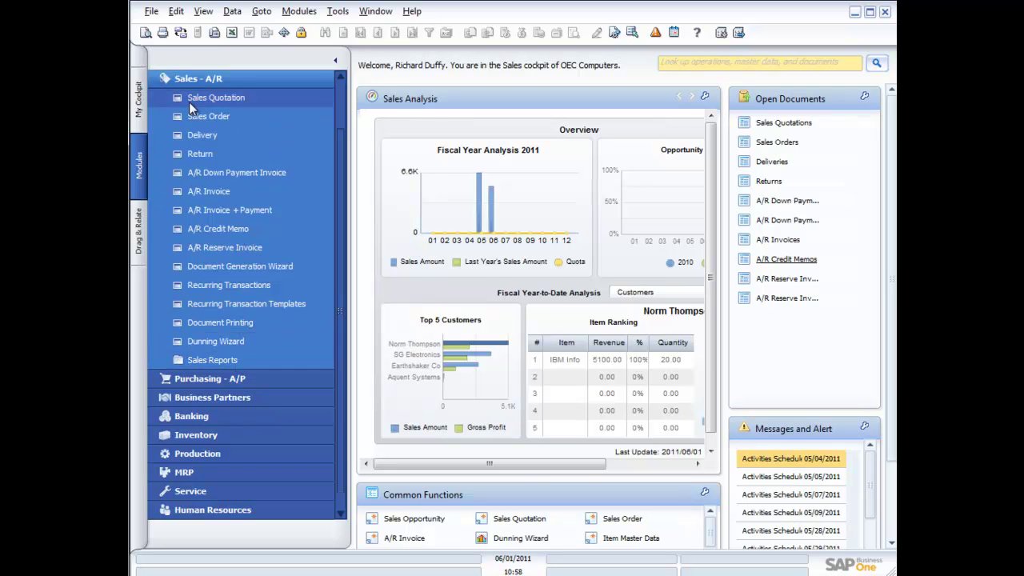
pyautogui.click(178, 77)
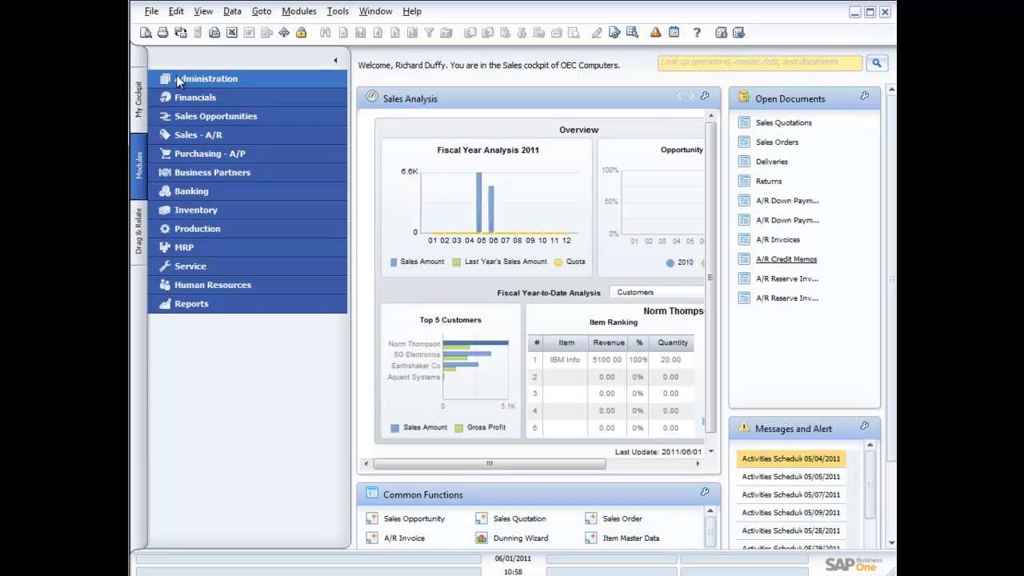
pyautogui.click(196, 307)
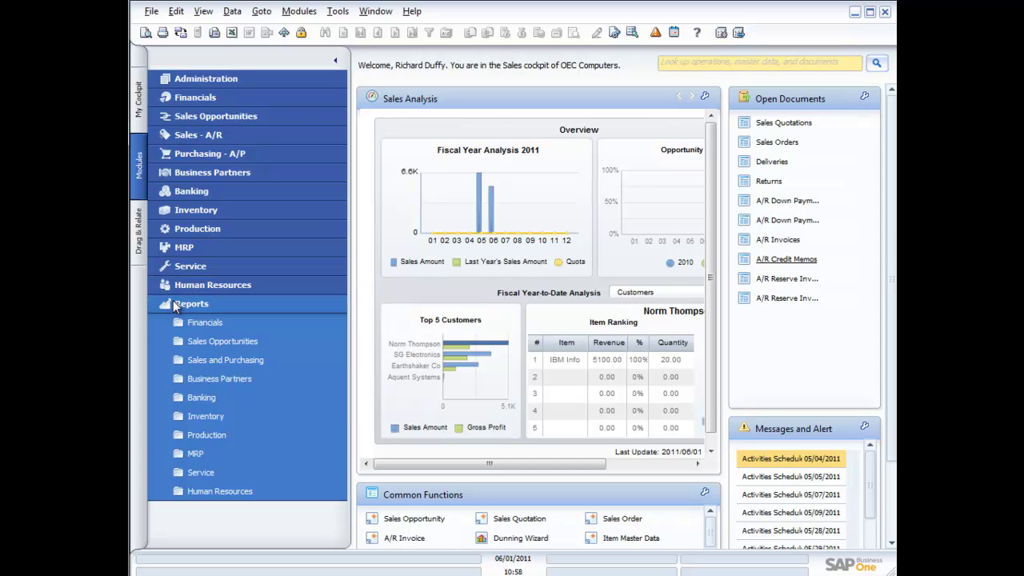
pyautogui.click(202, 379)
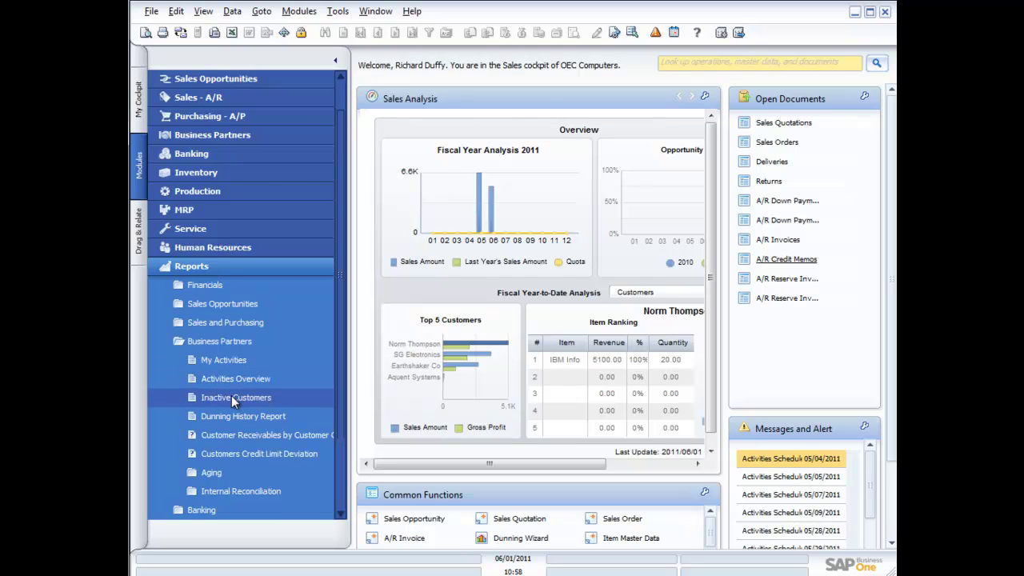
pyautogui.click(230, 395)
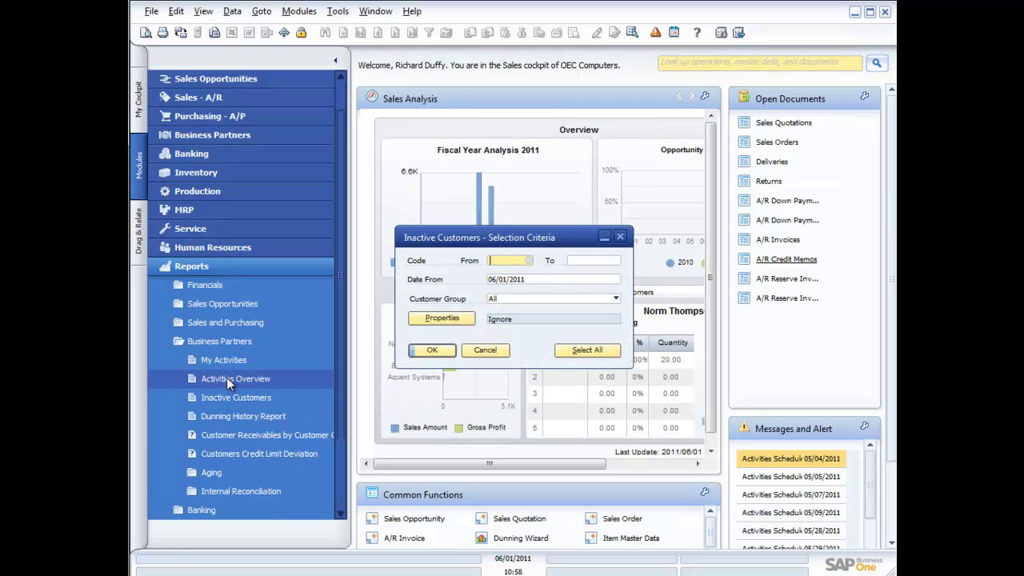
# Step: Set the customer code range from the first to the last listed business partner and run the Inactive Customers report
pyautogui.click(528, 259)
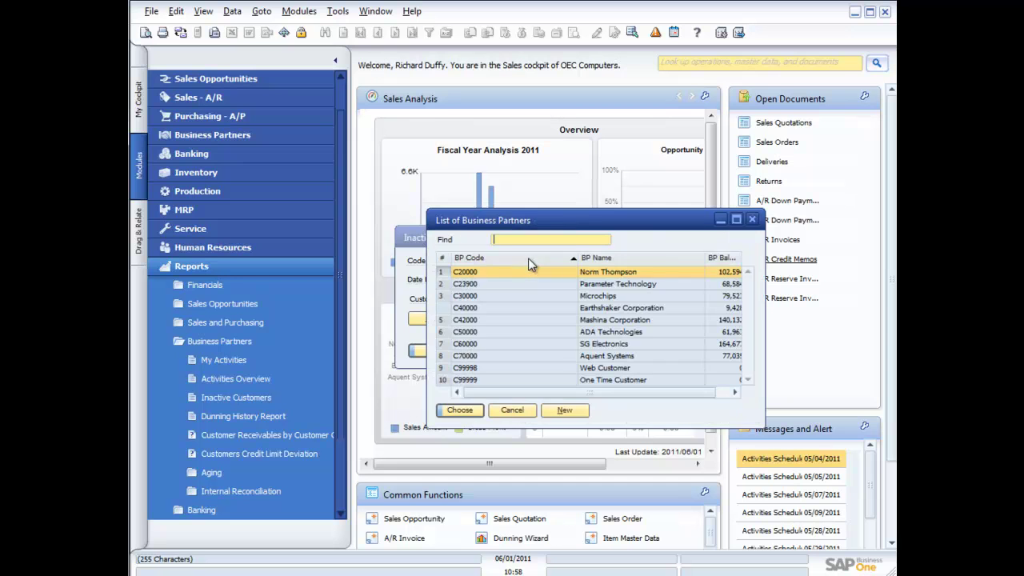
pyautogui.doubleClick(497, 273)
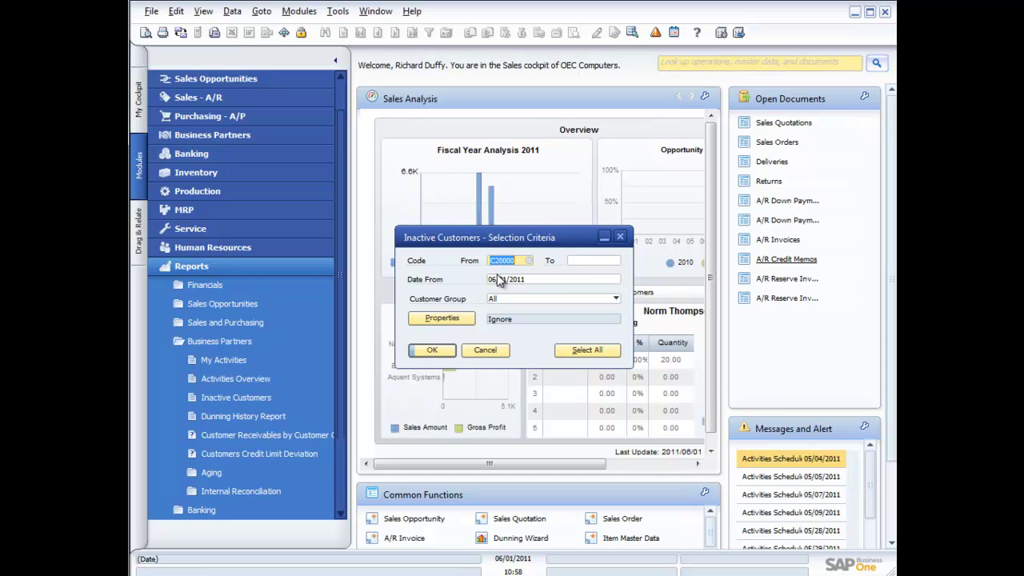
pyautogui.click(579, 261)
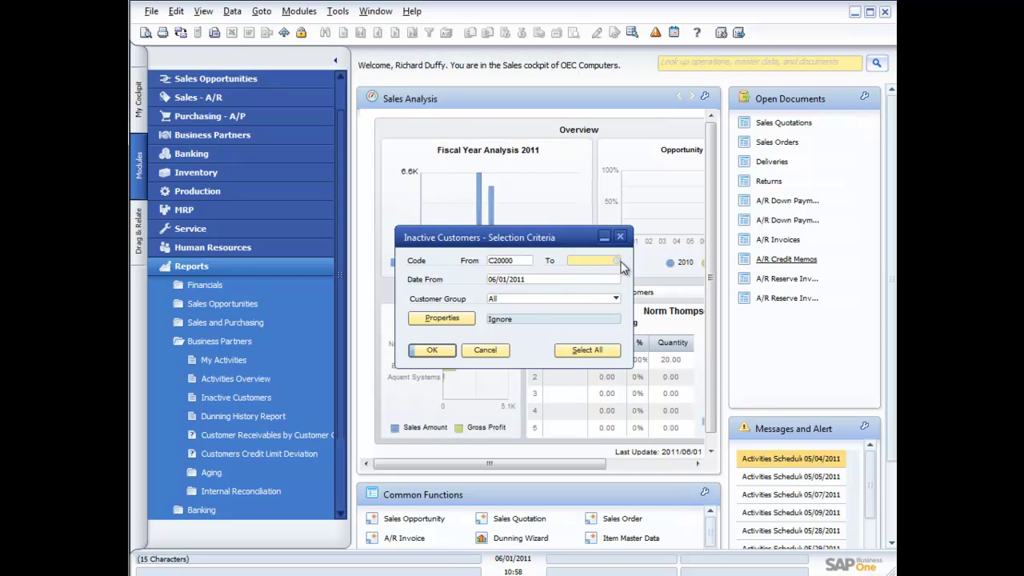
pyautogui.click(614, 261)
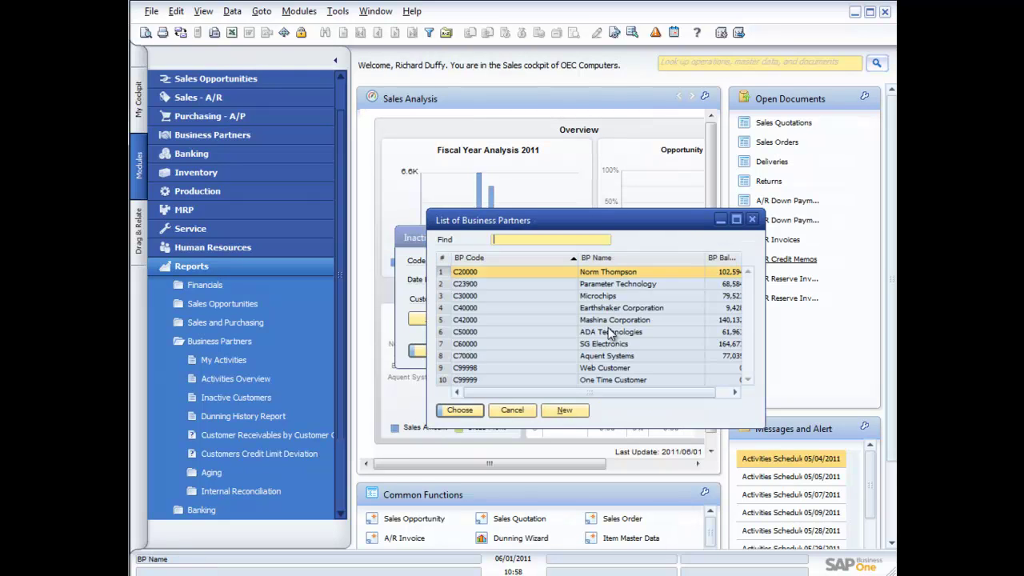
pyautogui.doubleClick(480, 381)
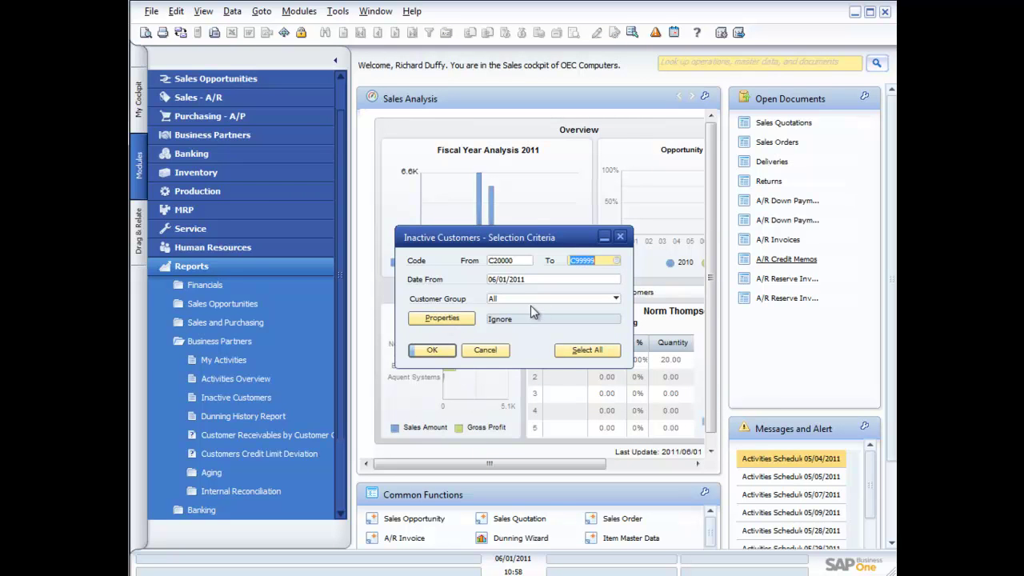
pyautogui.click(433, 350)
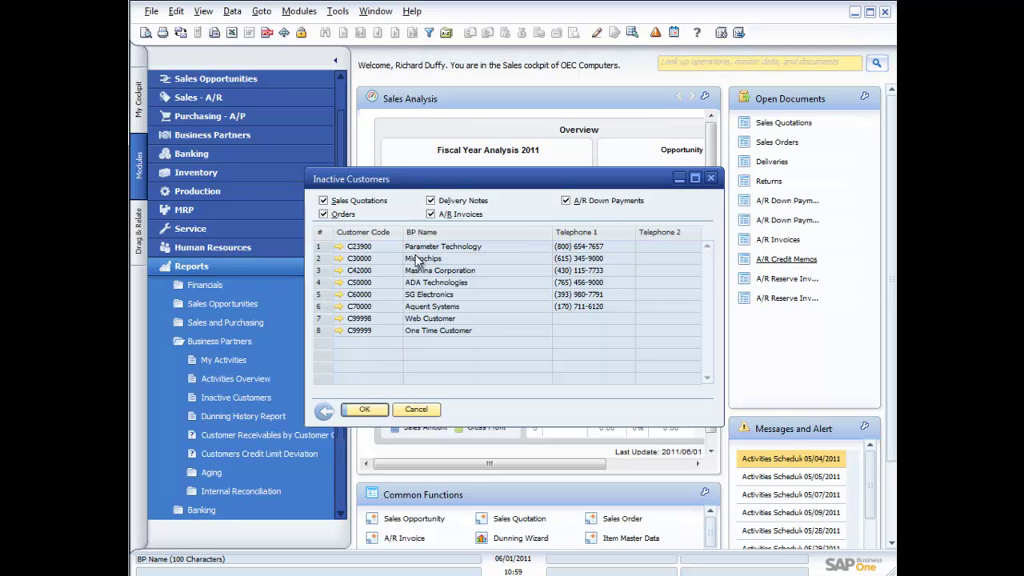
# Step: View Parameter Technology's master data and a new activity form for it, discard the activity, and return to the report
pyautogui.click(341, 249)
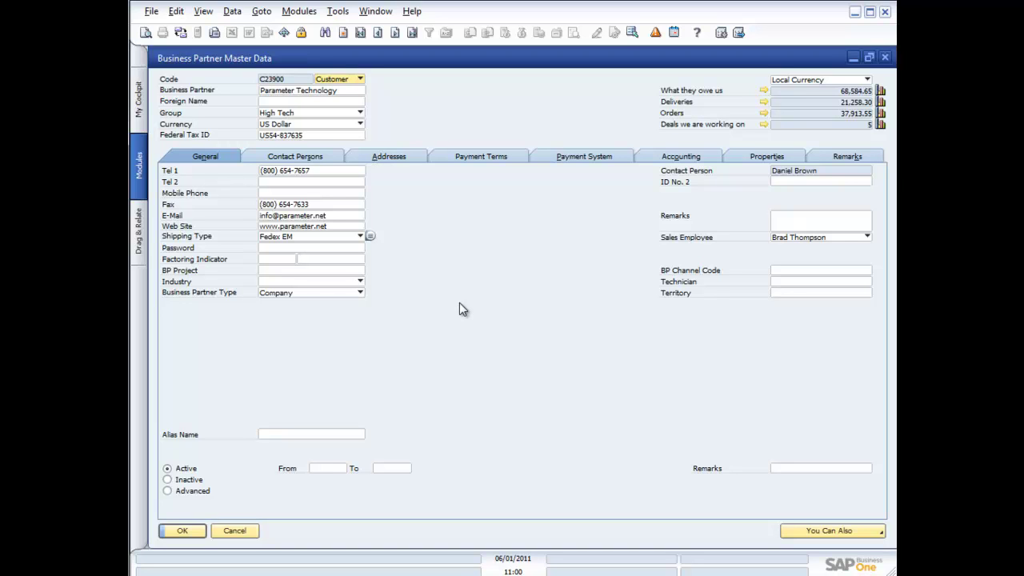
pyautogui.click(838, 534)
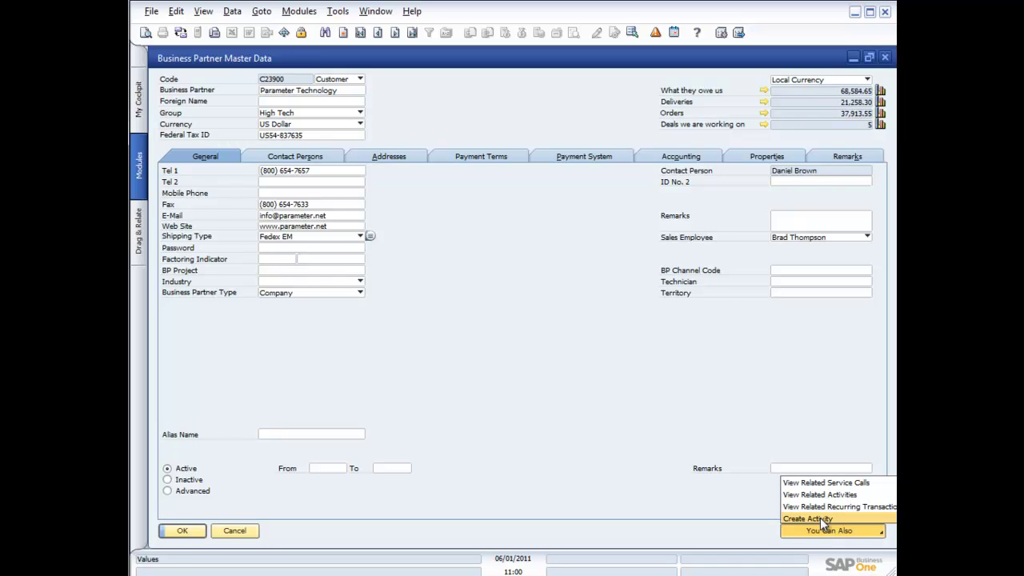
pyautogui.click(824, 521)
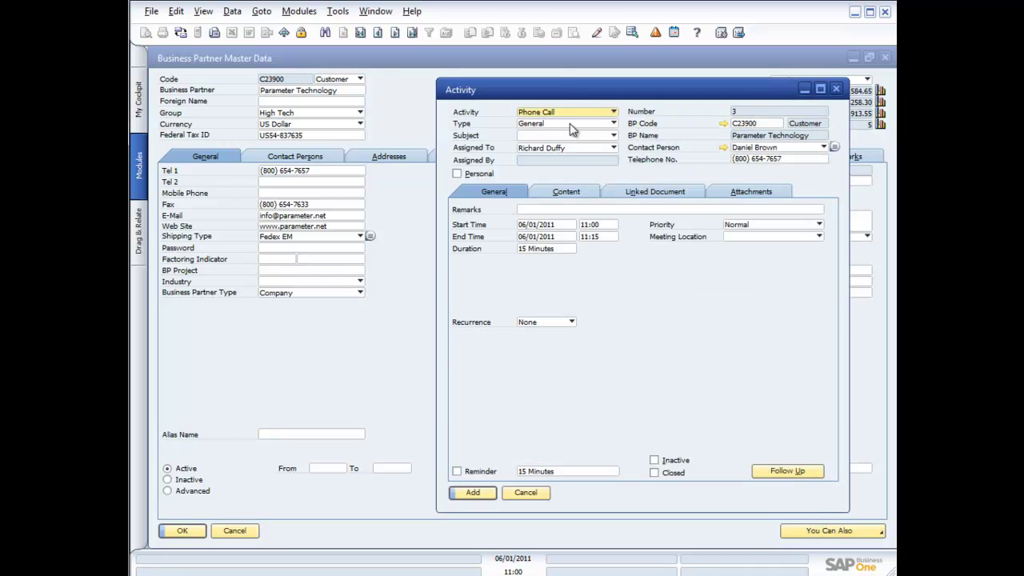
pyautogui.moveTo(551, 84); pyautogui.dragTo(462, 82)
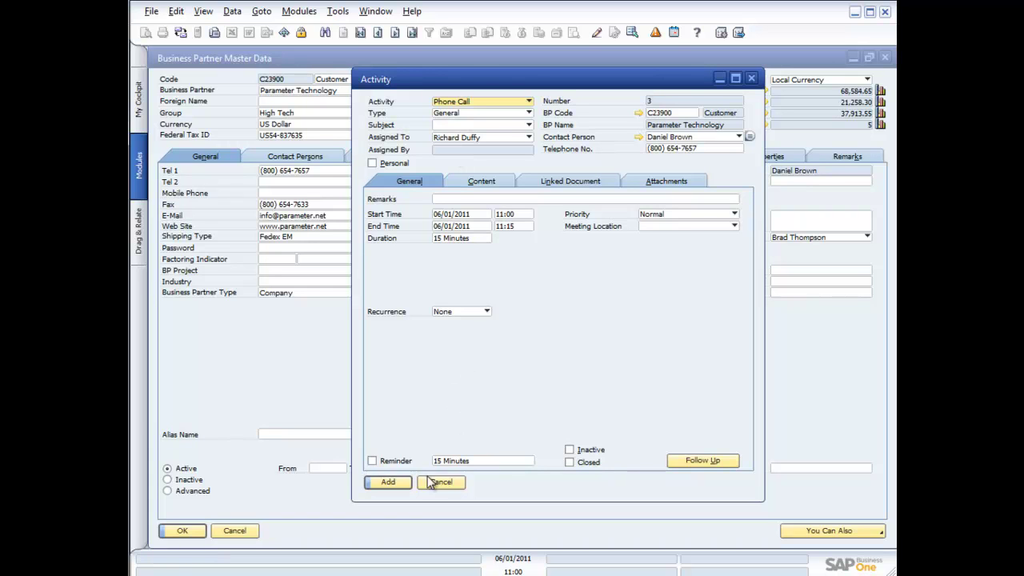
pyautogui.click(455, 482)
pyautogui.click(885, 57)
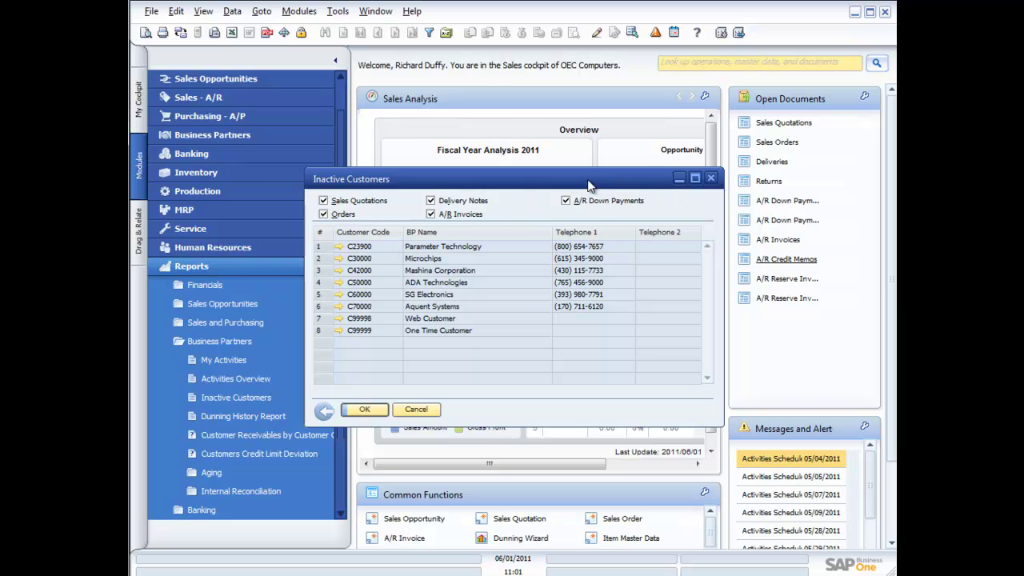
# Step: Preview the printed version of the Inactive Customers report and close the preview
pyautogui.click(145, 32)
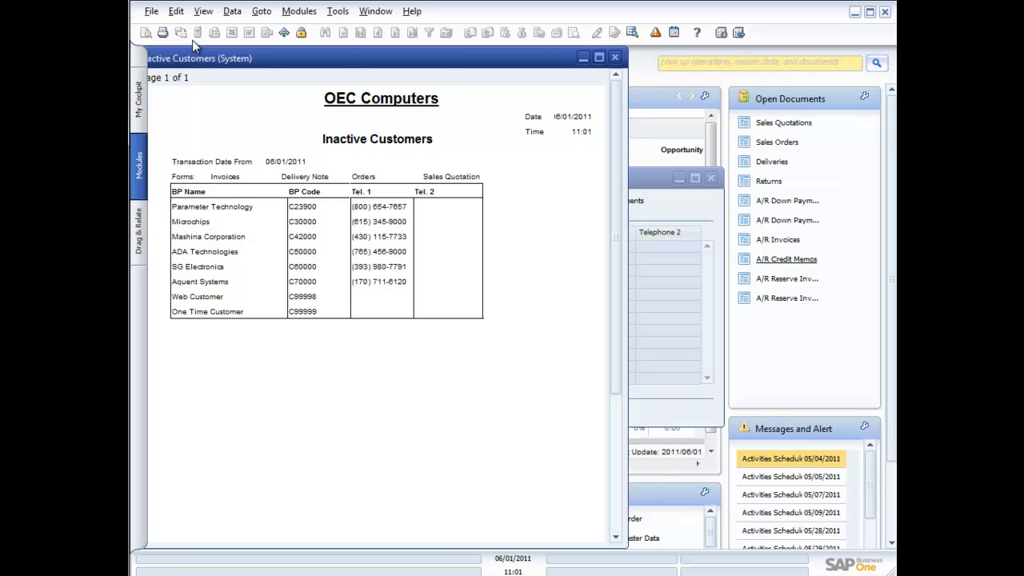
pyautogui.click(615, 57)
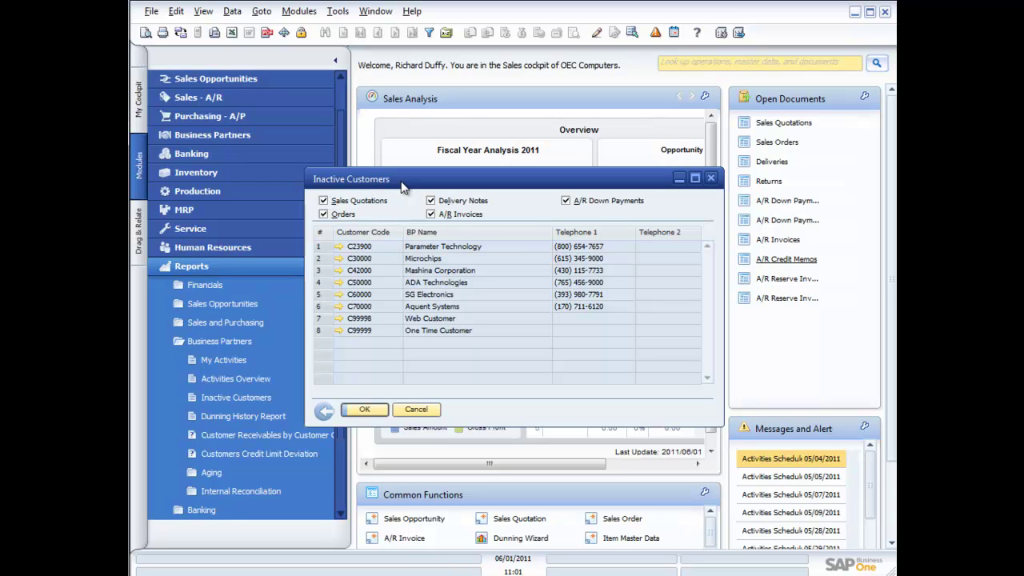
# Step: Open the Inactive Customers (System) print layout for editing through the Report and Layout Manager
pyautogui.click(599, 33)
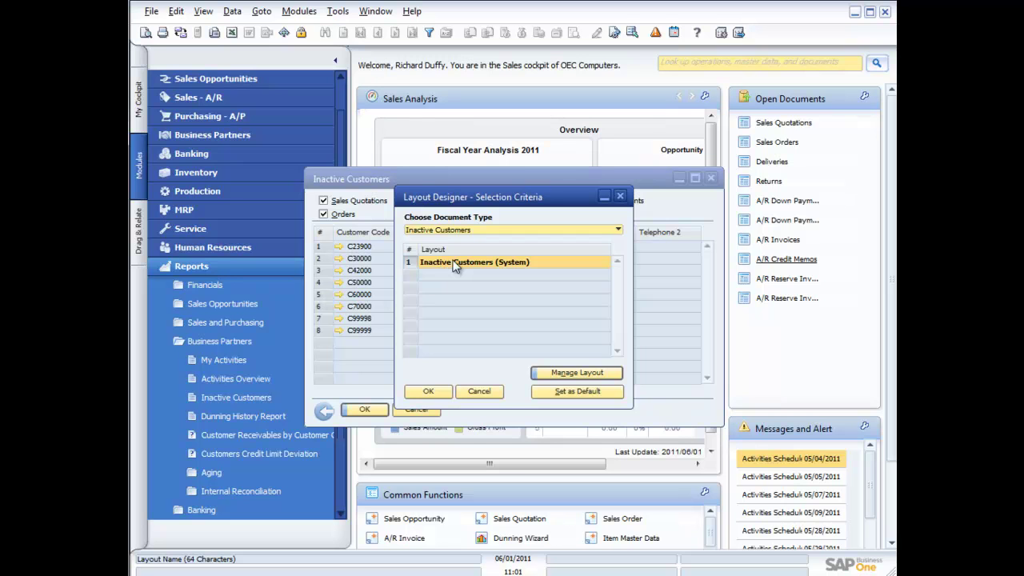
pyautogui.click(566, 373)
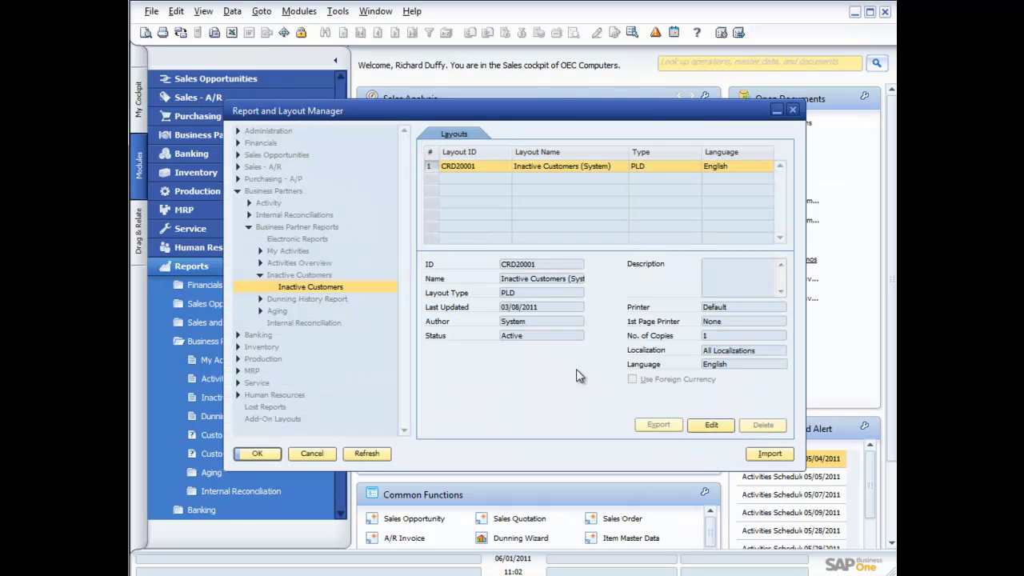
pyautogui.moveTo(549, 121); pyautogui.dragTo(507, 88)
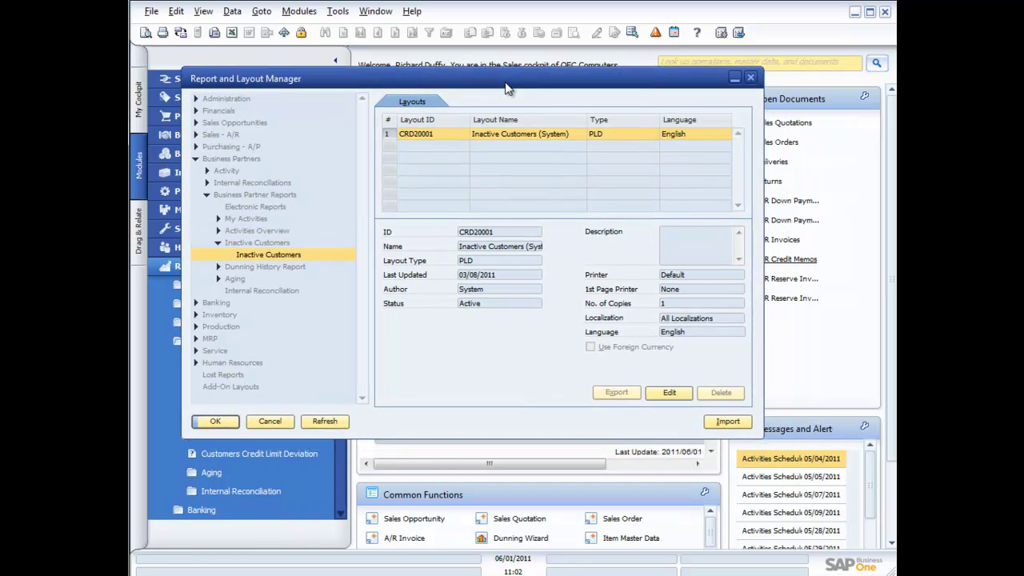
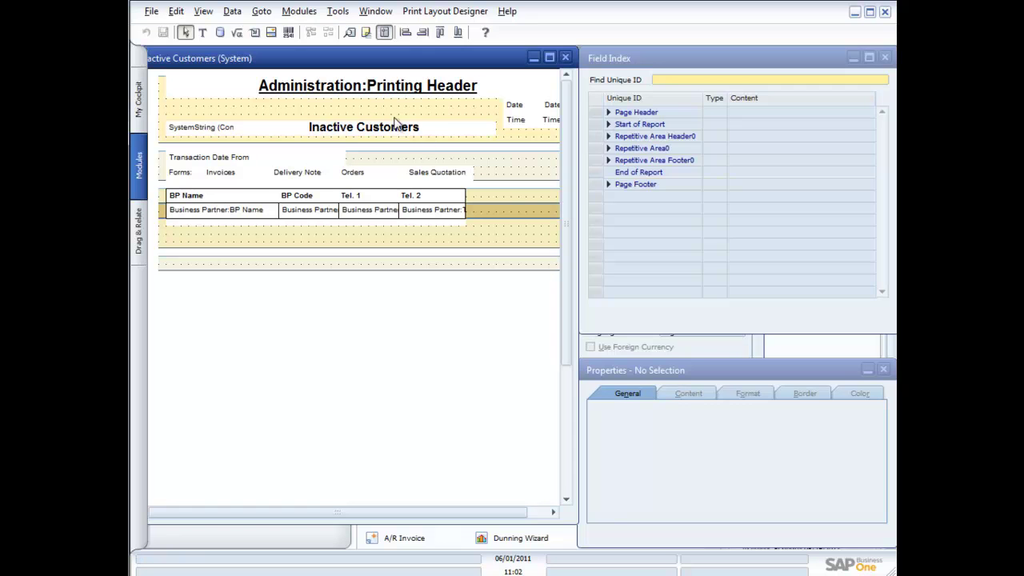
# Step: Change the text of the Inactive Customers title field in the page header to "Non Transacting Customers"
pyautogui.click(399, 131)
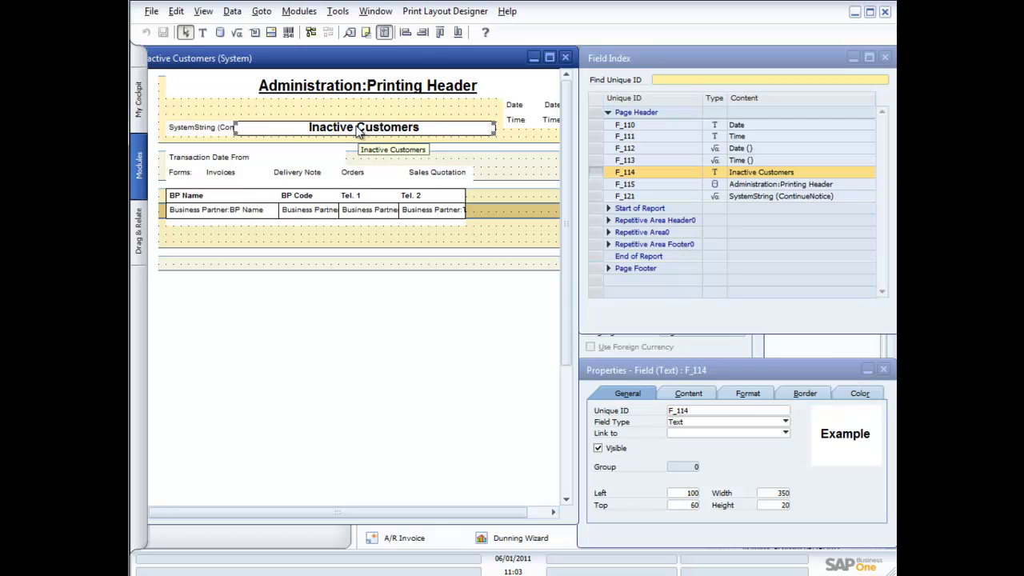
pyautogui.click(693, 394)
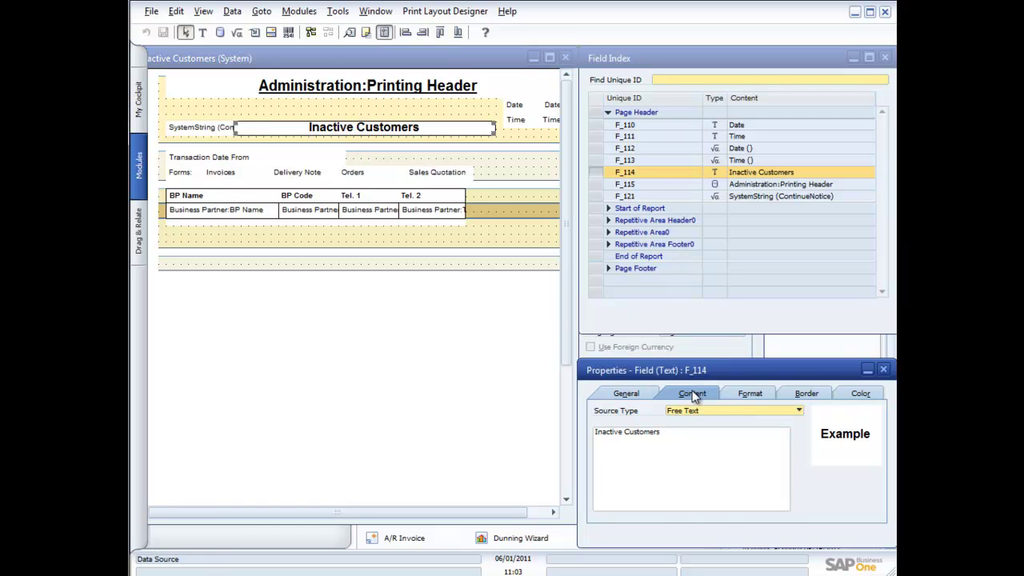
pyautogui.click(676, 434)
pyautogui.moveTo(676, 434); pyautogui.dragTo(596, 432)
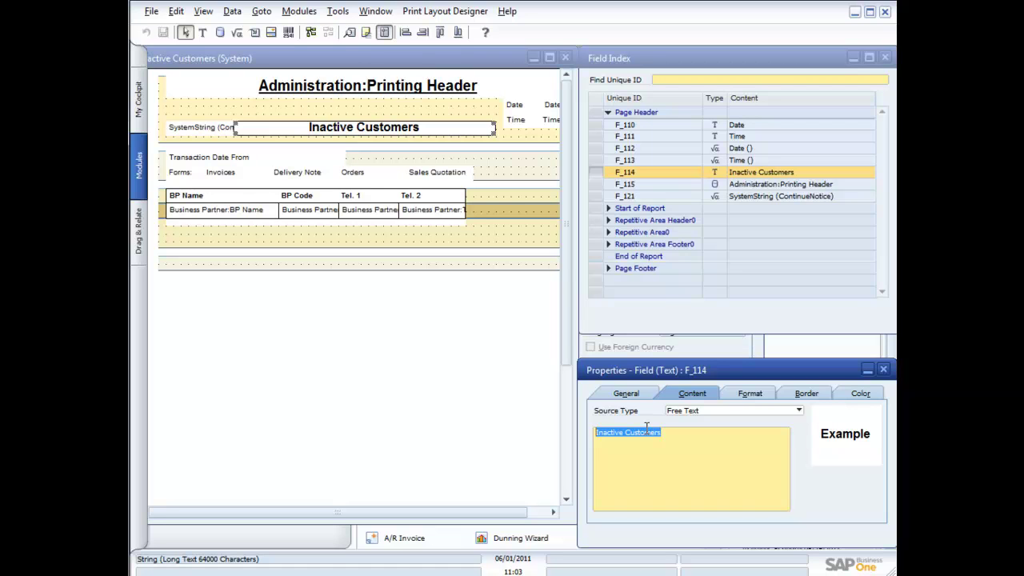
pyautogui.write('Non Transacting Customers')
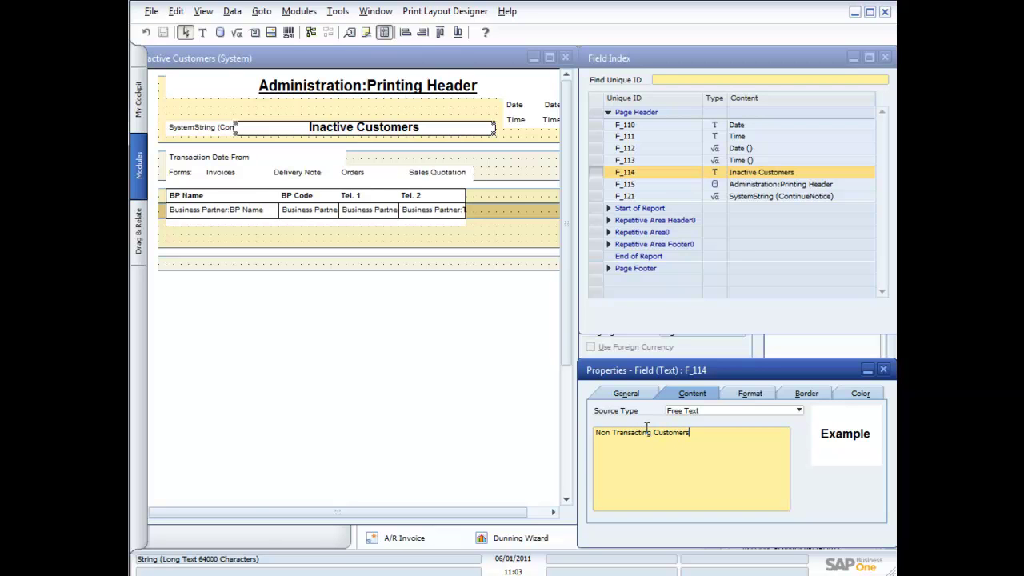
pyautogui.click(884, 369)
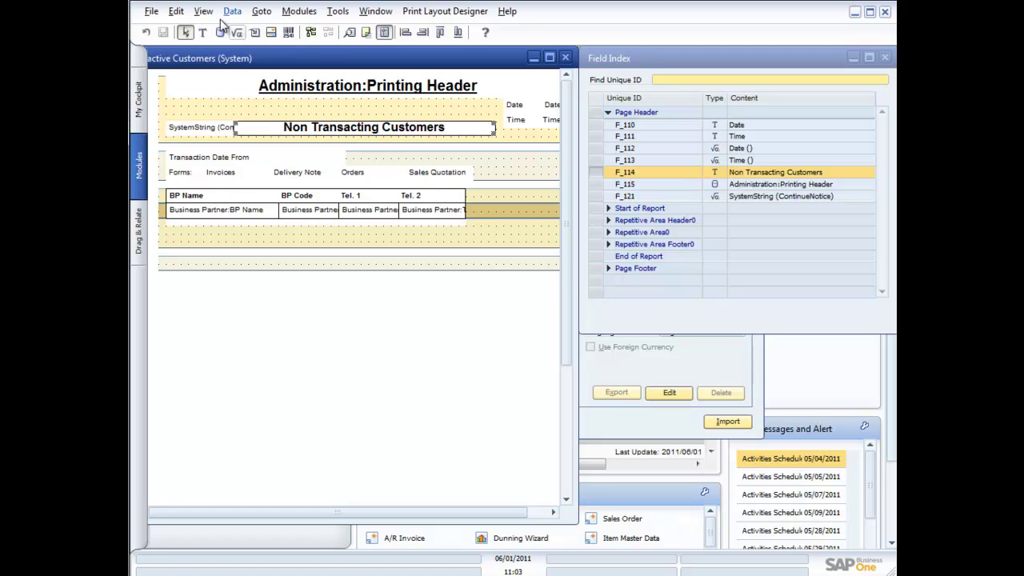
# Step: Save the edited layout as a new document named "Inactive Customers - Custom"
pyautogui.click(429, 13)
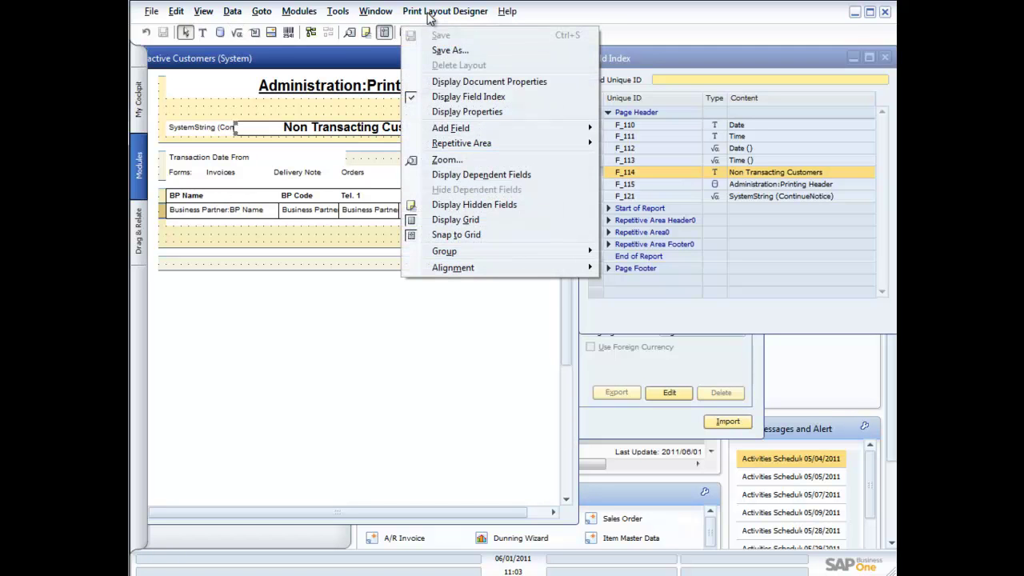
pyautogui.click(449, 50)
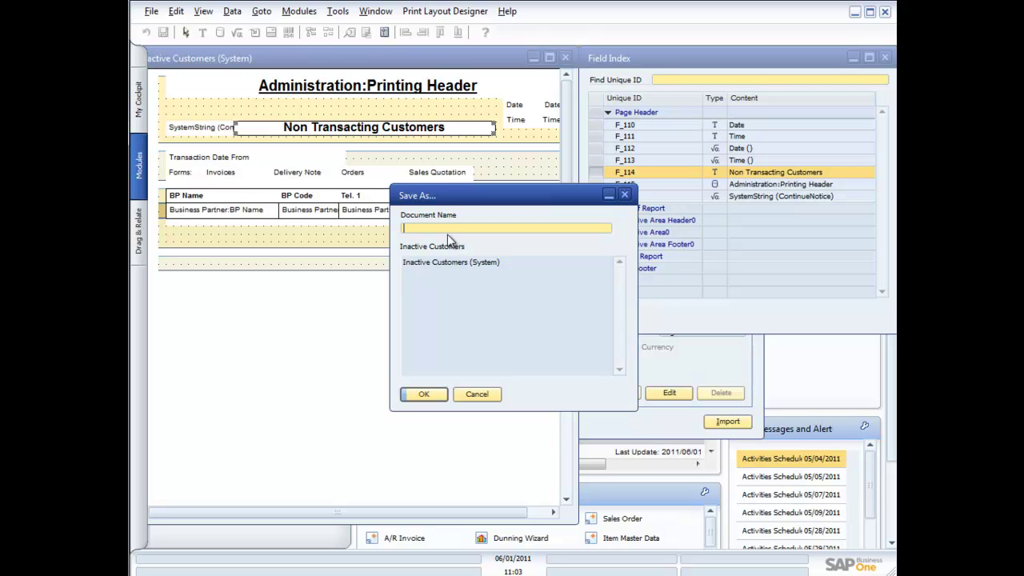
pyautogui.write('Inactive Customers - Custom')
pyautogui.click(424, 393)
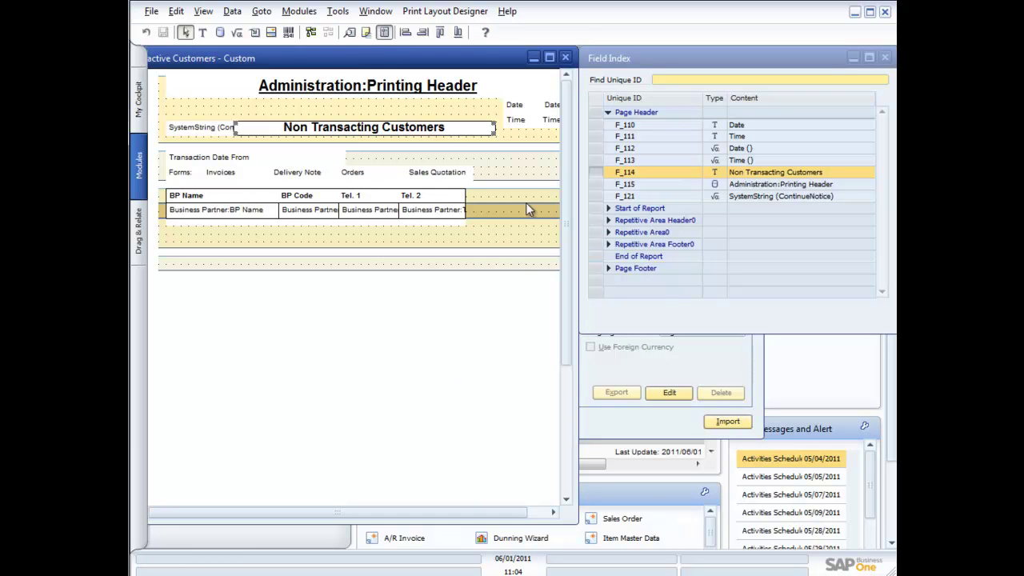
# Step: Close the field index, the layout design and the Report and Layout Manager to return to the layout selection
pyautogui.click(452, 12)
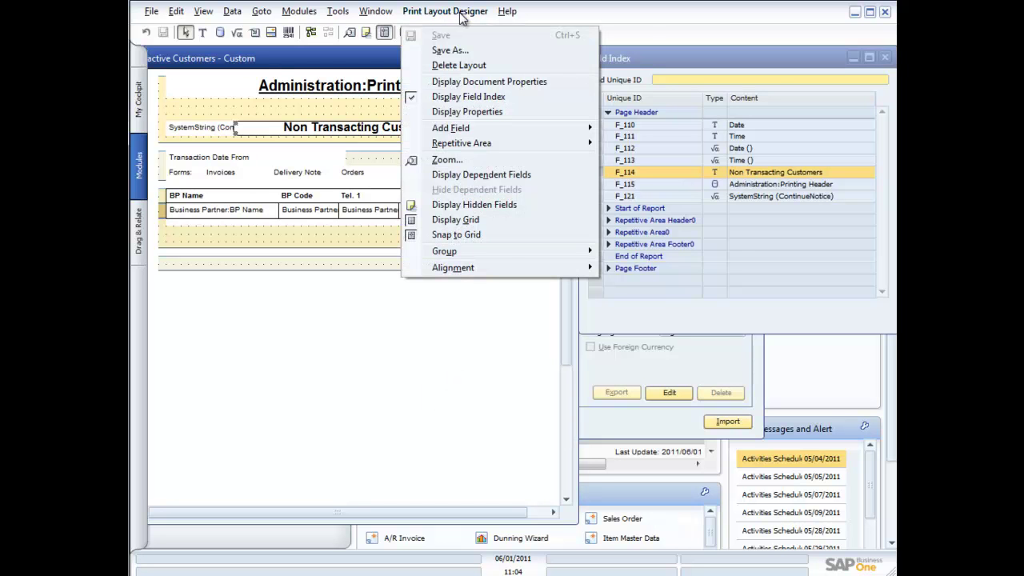
pyautogui.moveTo(507, 11)
pyautogui.click(888, 59)
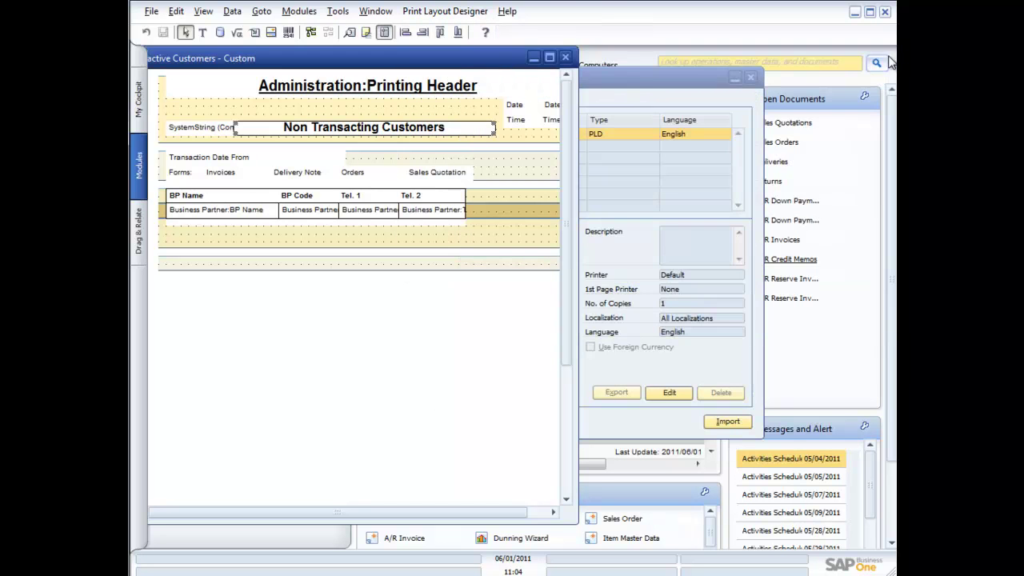
pyautogui.click(570, 57)
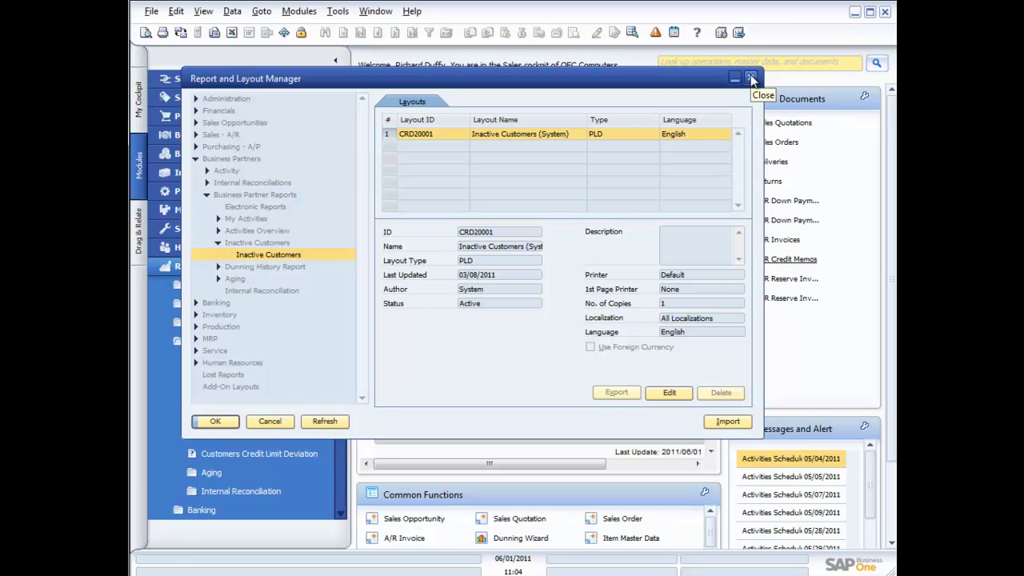
pyautogui.click(750, 78)
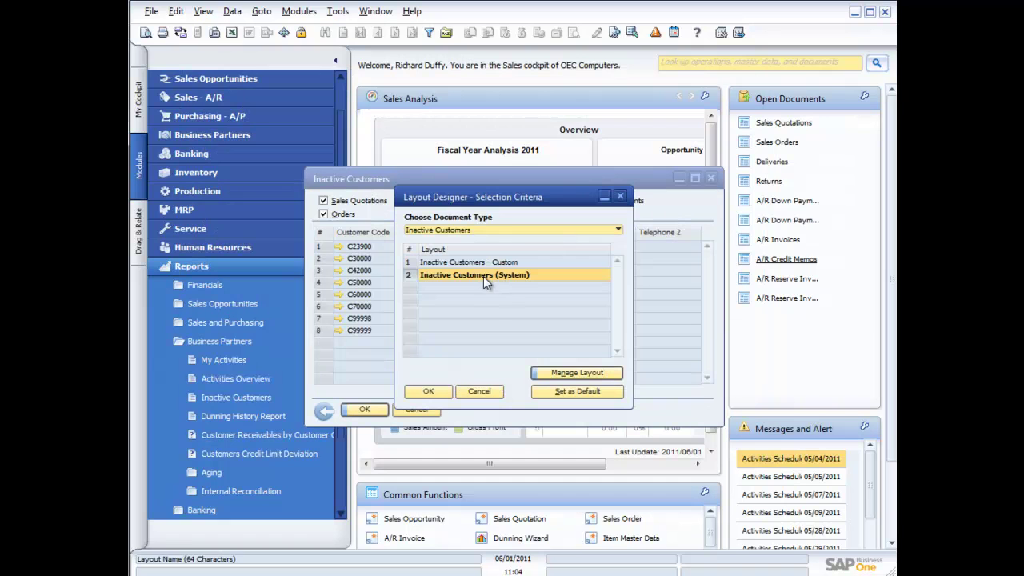
# Step: Start setting the Inactive Customers - Custom layout as the default, choosing the specified users option
pyautogui.click(416, 263)
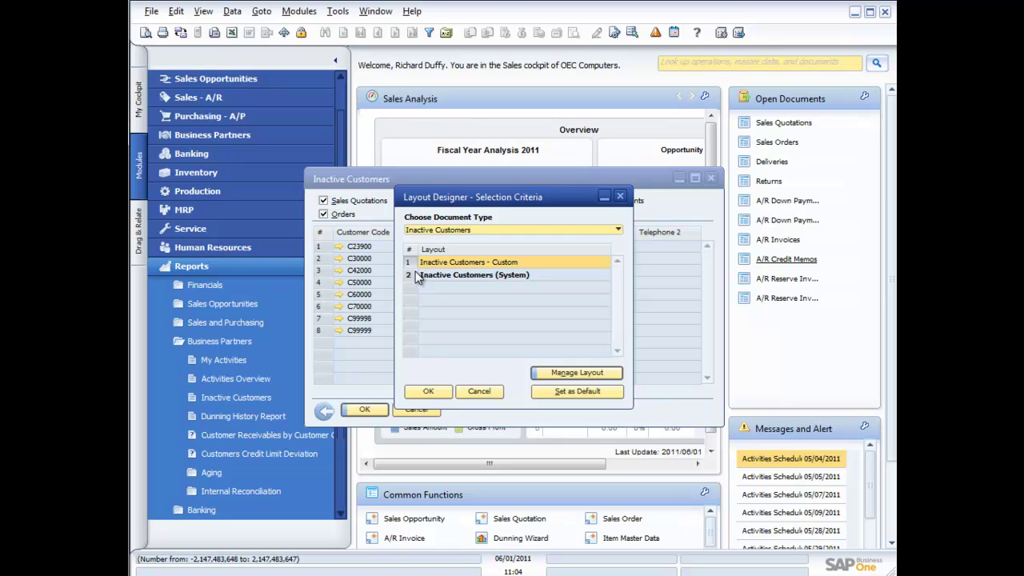
pyautogui.click(565, 392)
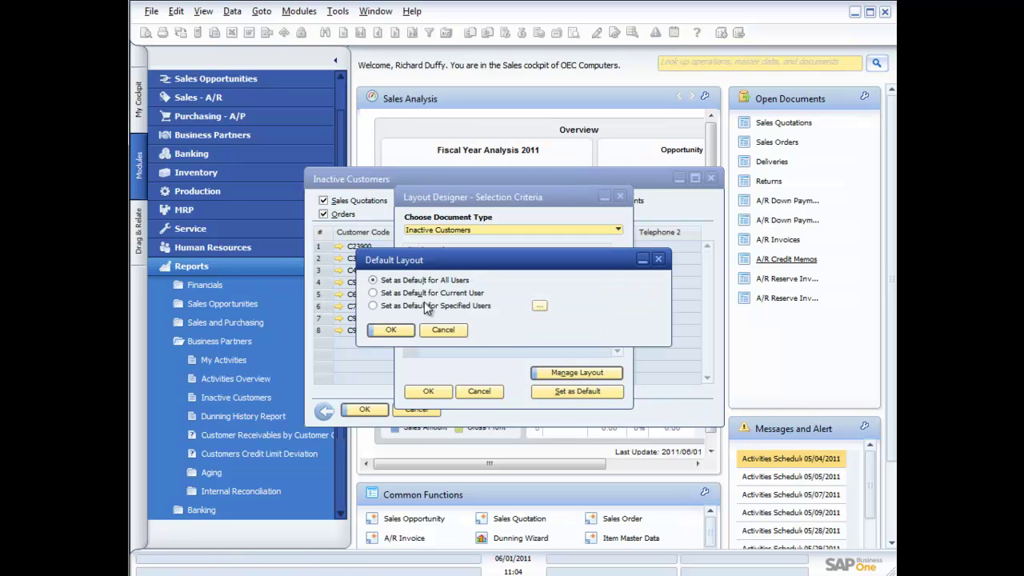
pyautogui.click(374, 307)
# Step: Pick the General department user's own account from the user list, mark it as included and confirm the user selection
pyautogui.click(540, 306)
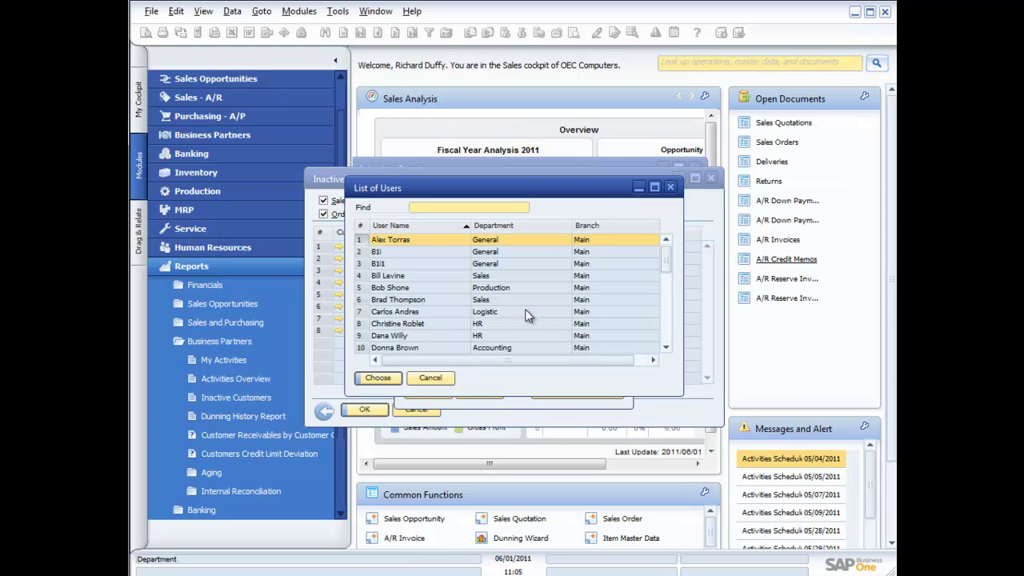
pyautogui.scroll(-3, 516, 294)
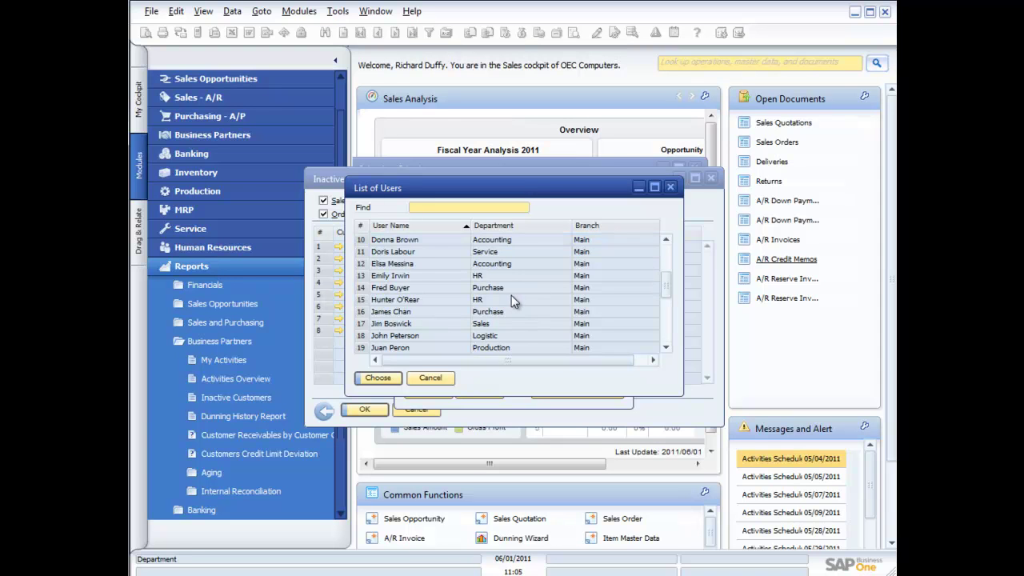
pyautogui.click(664, 324)
pyautogui.doubleClick(421, 348)
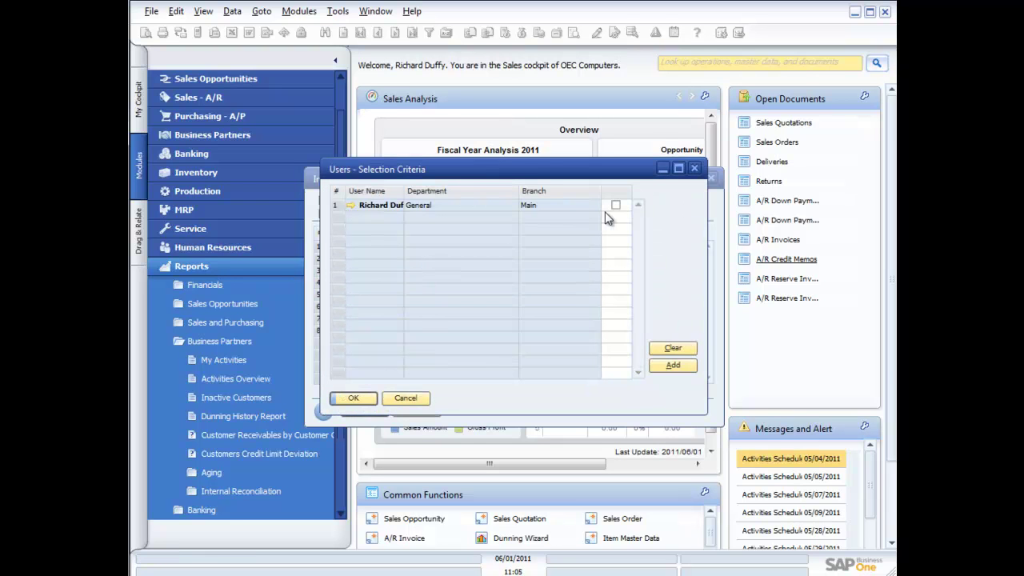
pyautogui.click(616, 205)
pyautogui.click(356, 401)
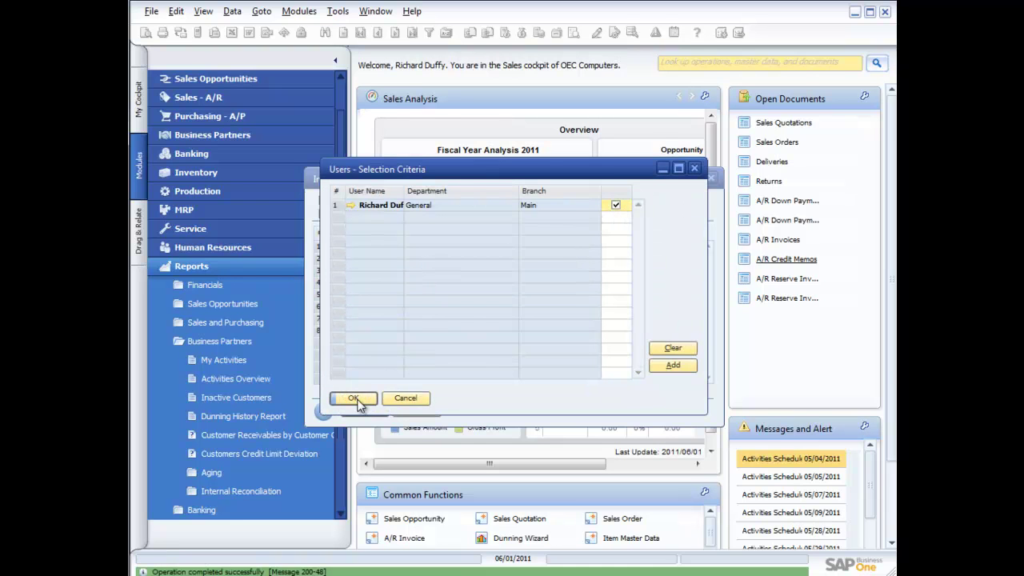
pyautogui.click(354, 398)
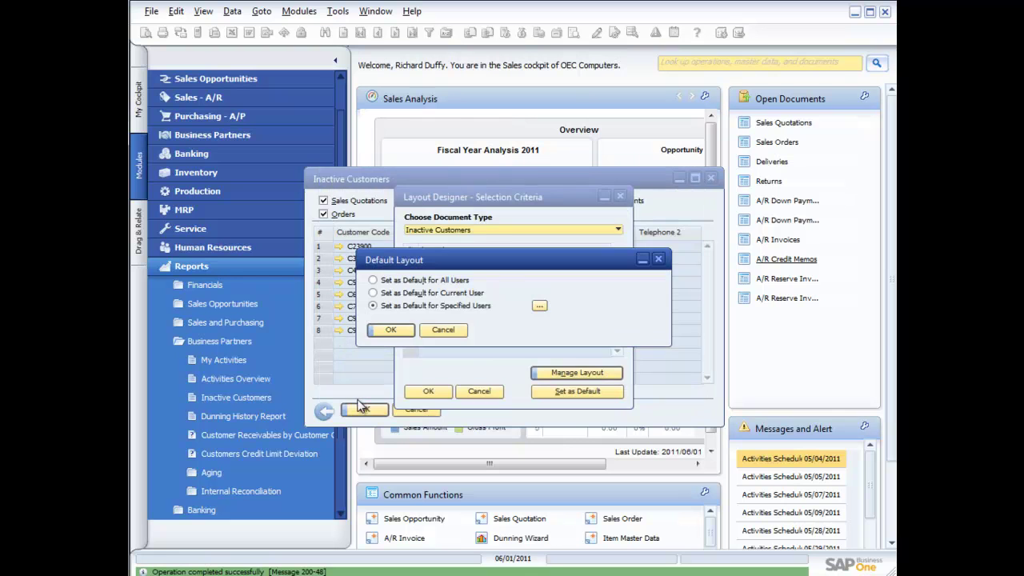
# Step: Apply the default layout setting, update the layout selection and close it
pyautogui.click(392, 329)
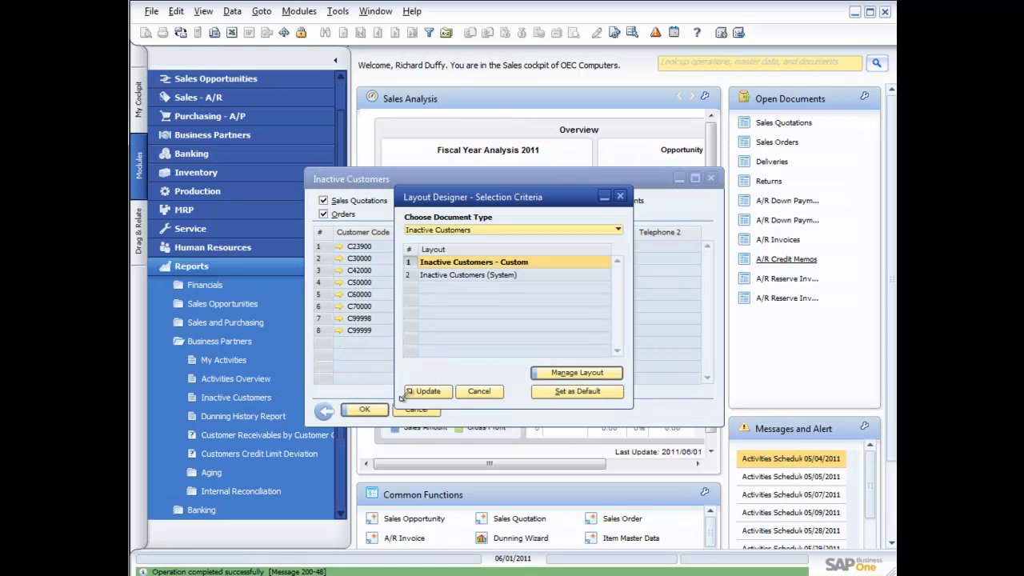
pyautogui.click(429, 394)
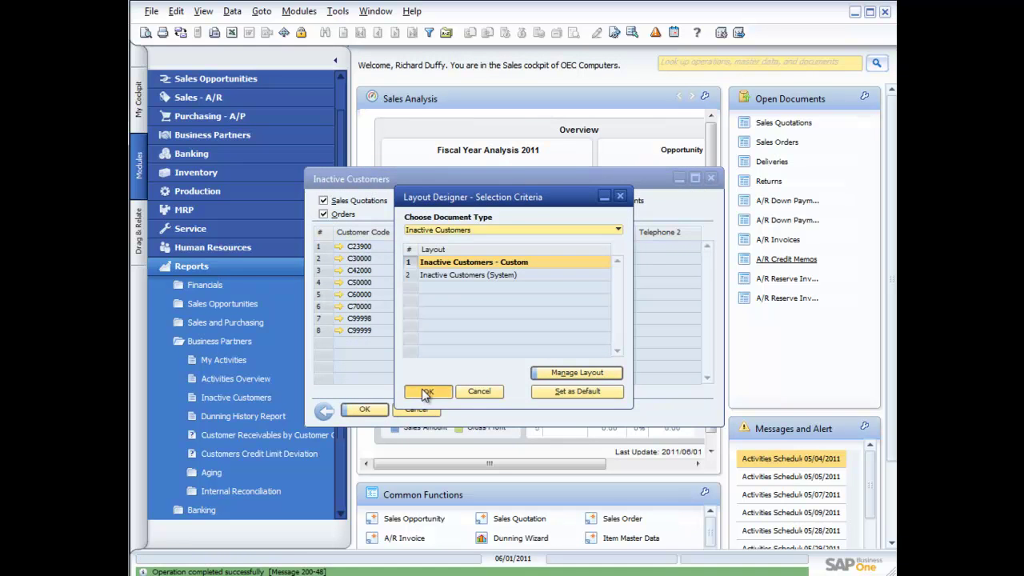
pyautogui.click(428, 392)
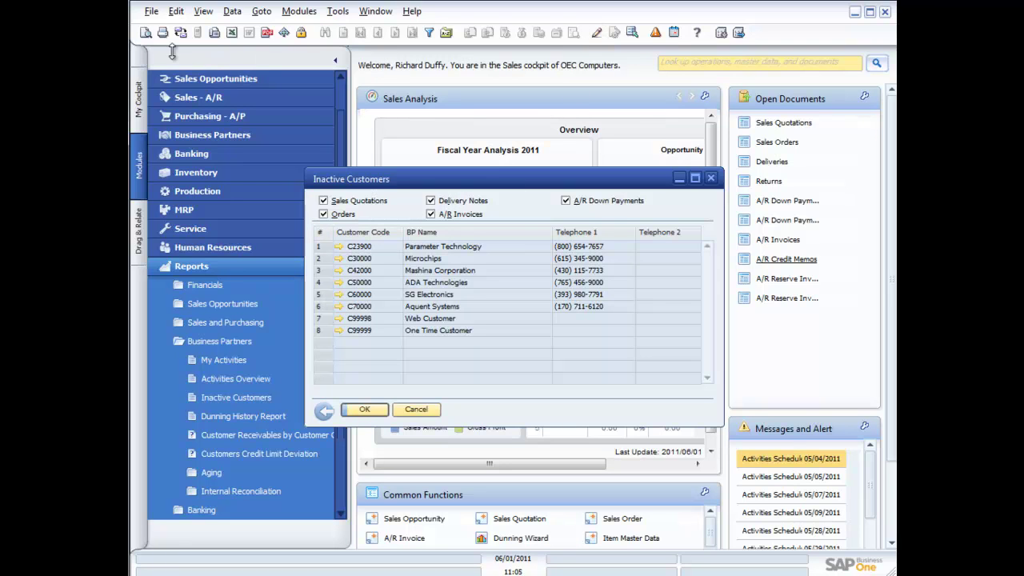
# Step: Preview the Inactive Customers report with its custom layout, then close the preview and the report
pyautogui.click(145, 36)
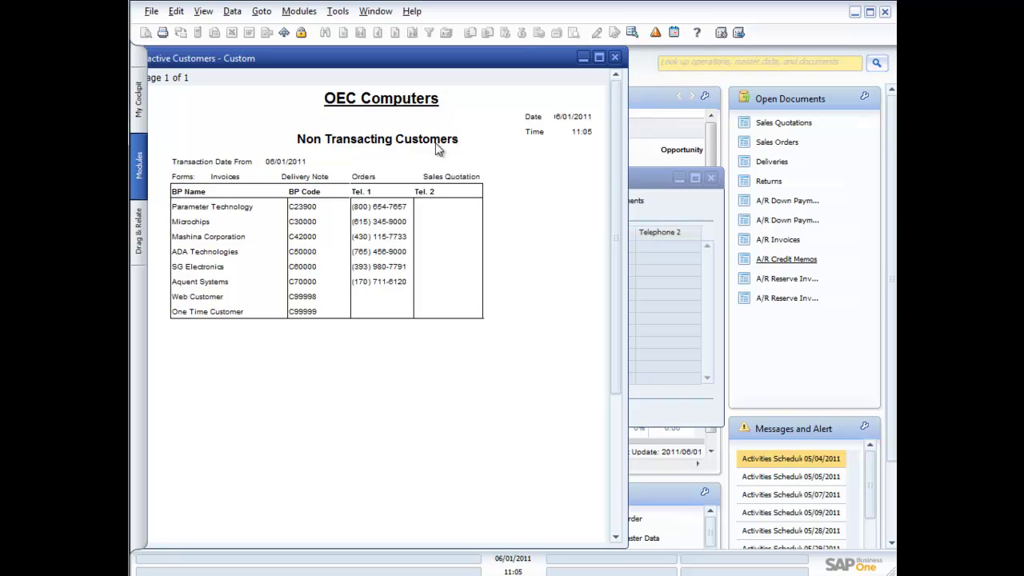
pyautogui.press('Escape')
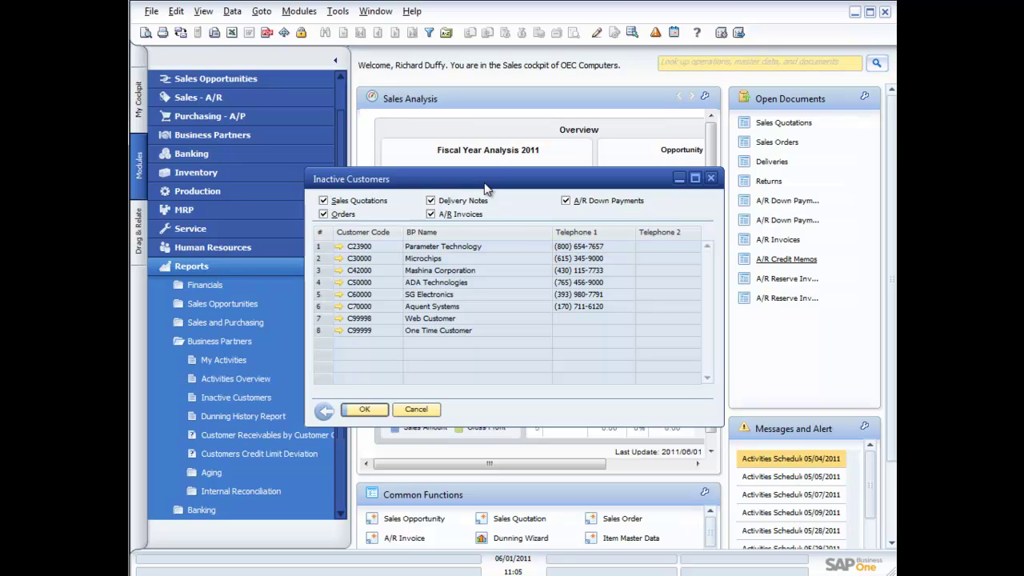
pyautogui.click(416, 409)
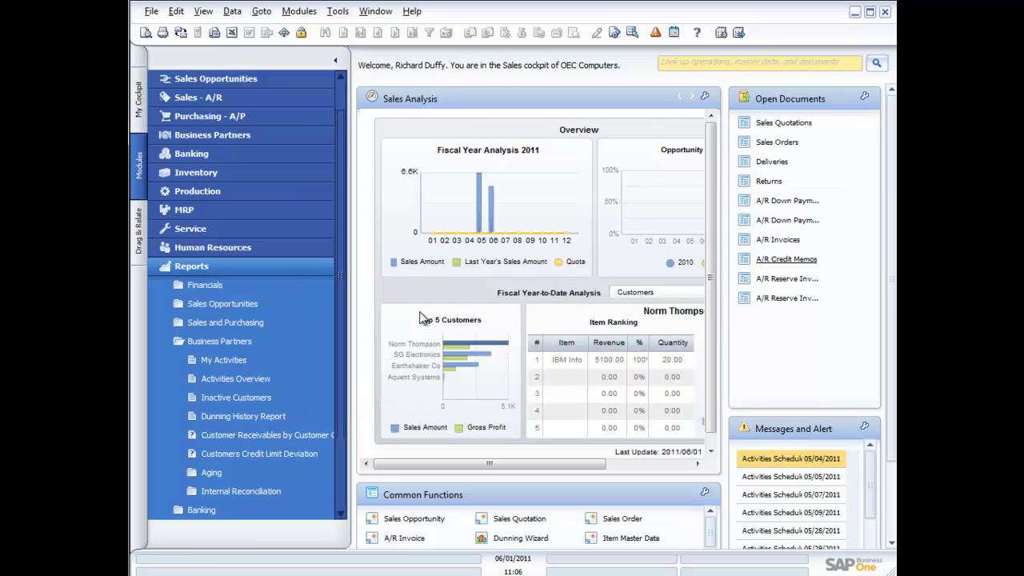
# Step: Run the Customer Receivables Aging report from the Financials accounting reports with its default selection criteria
pyautogui.click(218, 343)
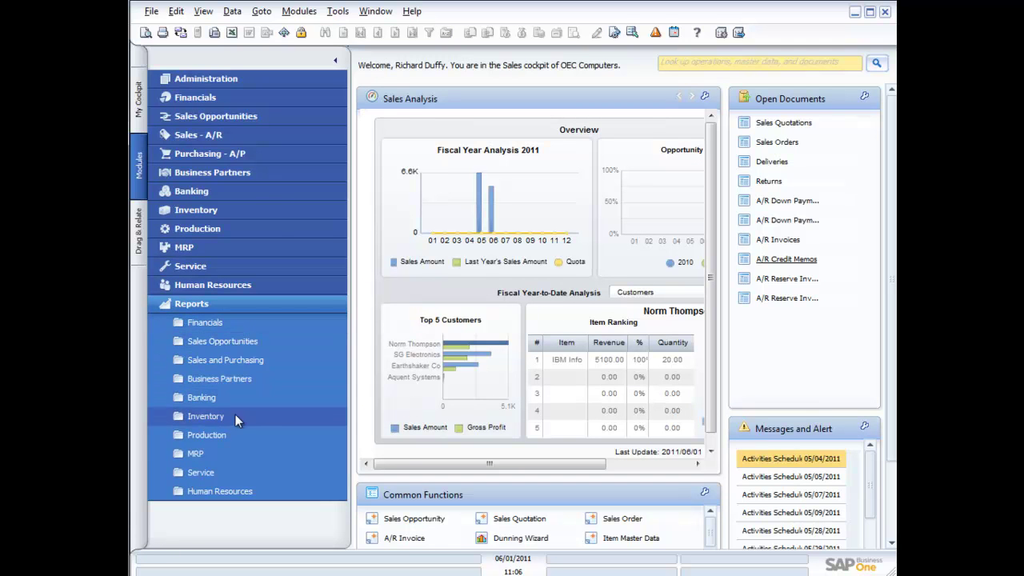
pyautogui.click(200, 322)
pyautogui.click(213, 340)
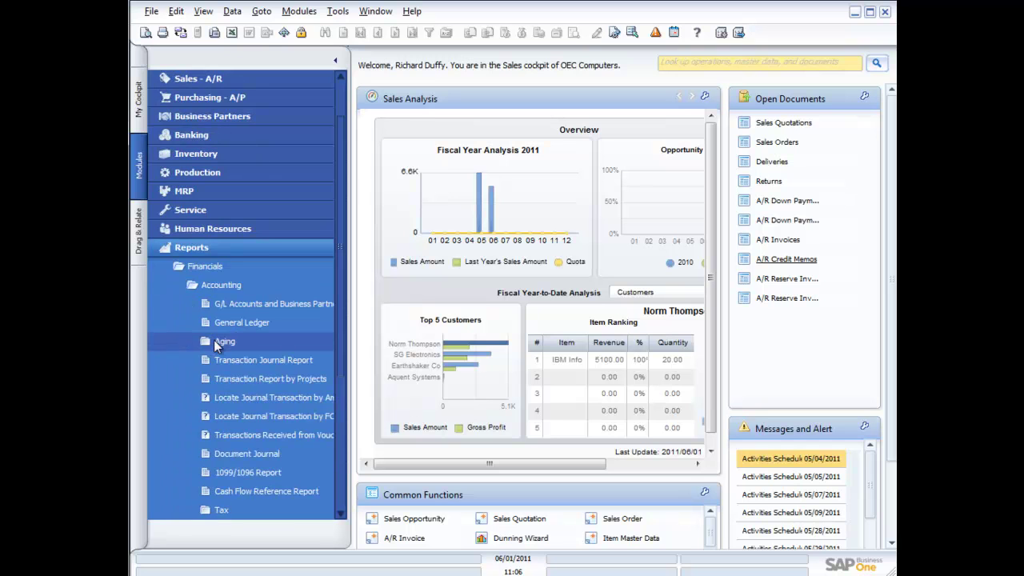
pyautogui.click(229, 343)
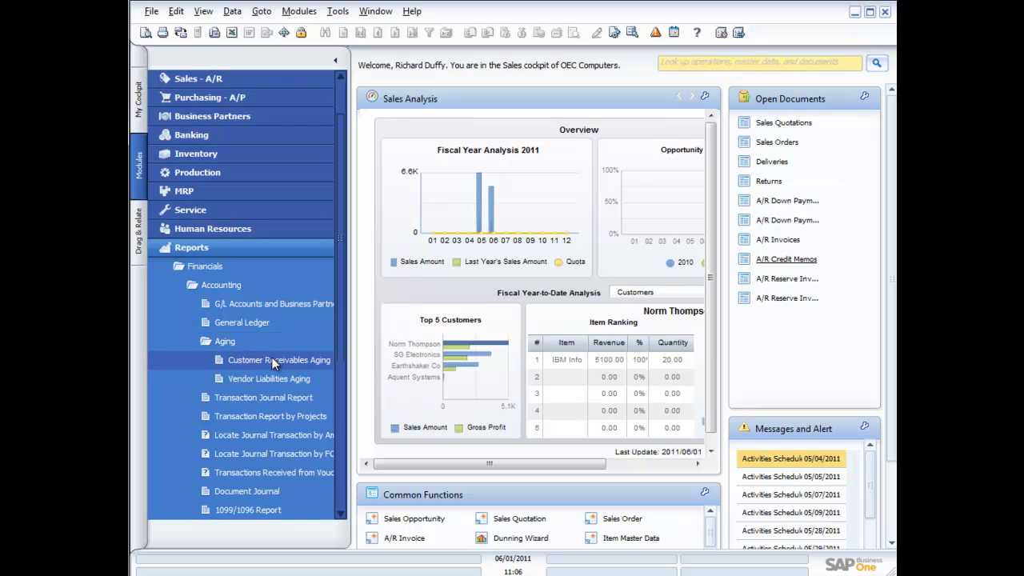
pyautogui.click(271, 357)
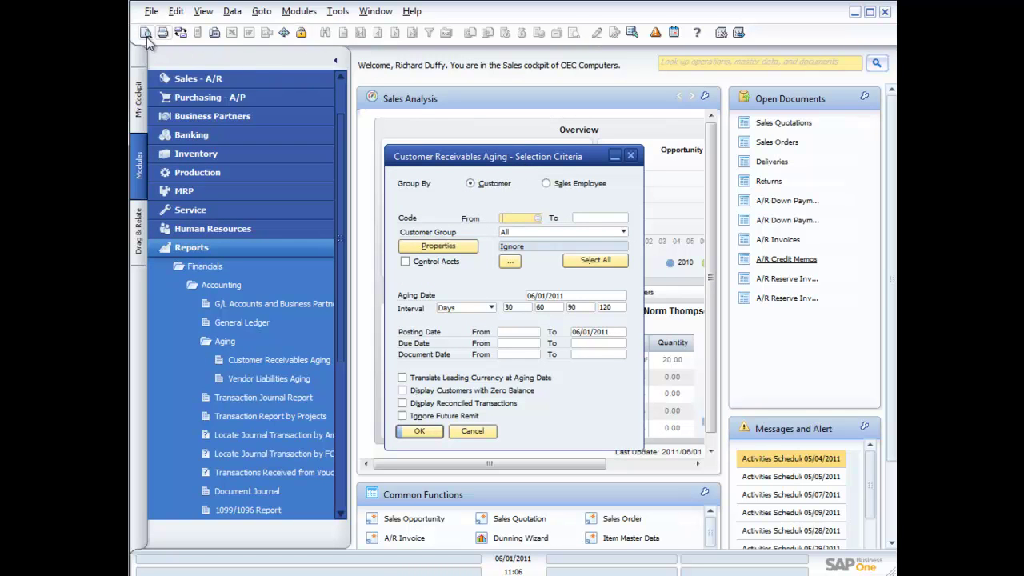
pyautogui.press('Escape')
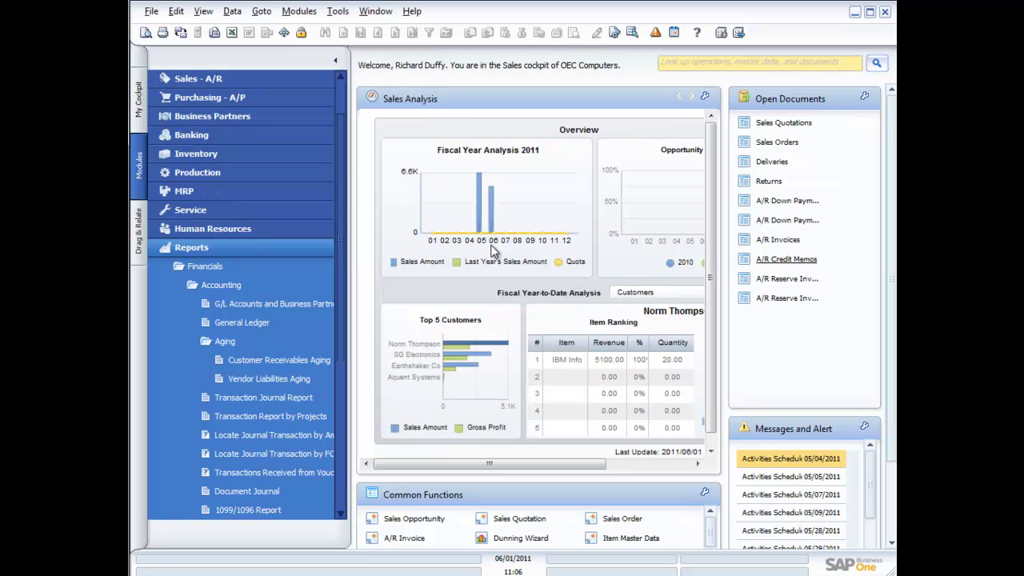
pyautogui.click(282, 361)
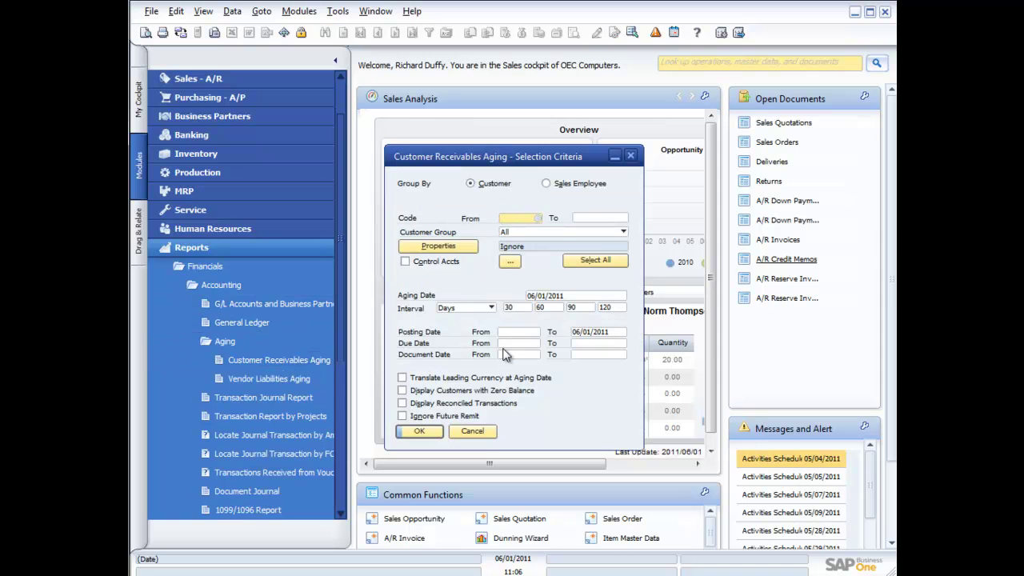
pyautogui.click(422, 432)
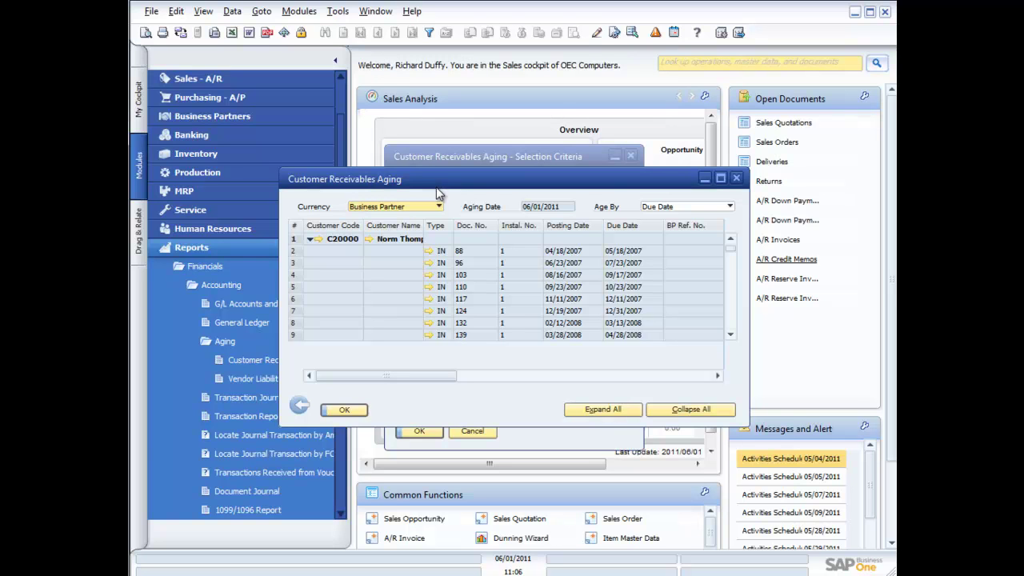
# Step: Open the Report and Layout Manager for the Receivables Aging Summary Report layouts
pyautogui.click(597, 35)
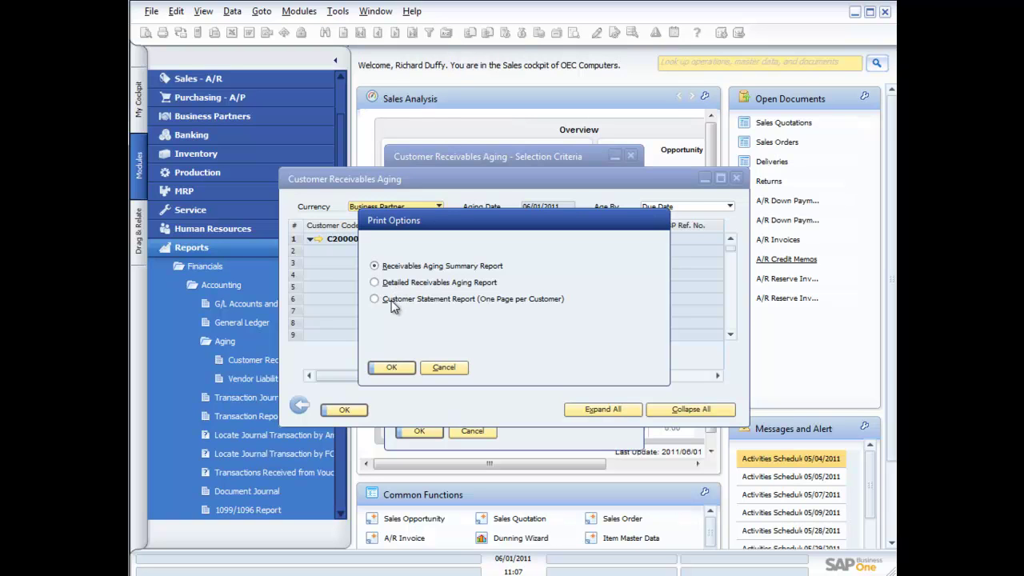
pyautogui.click(393, 370)
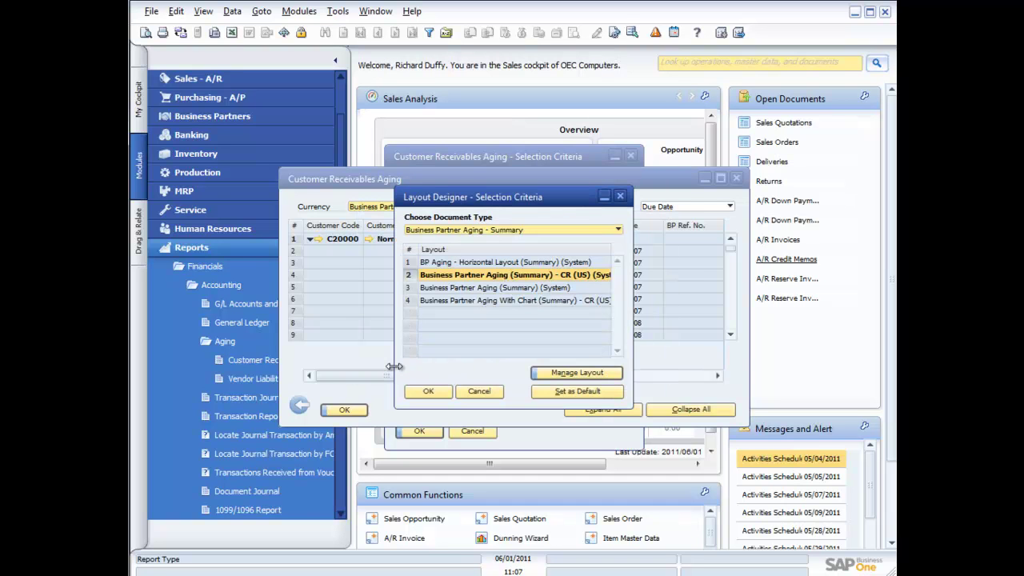
pyautogui.click(577, 372)
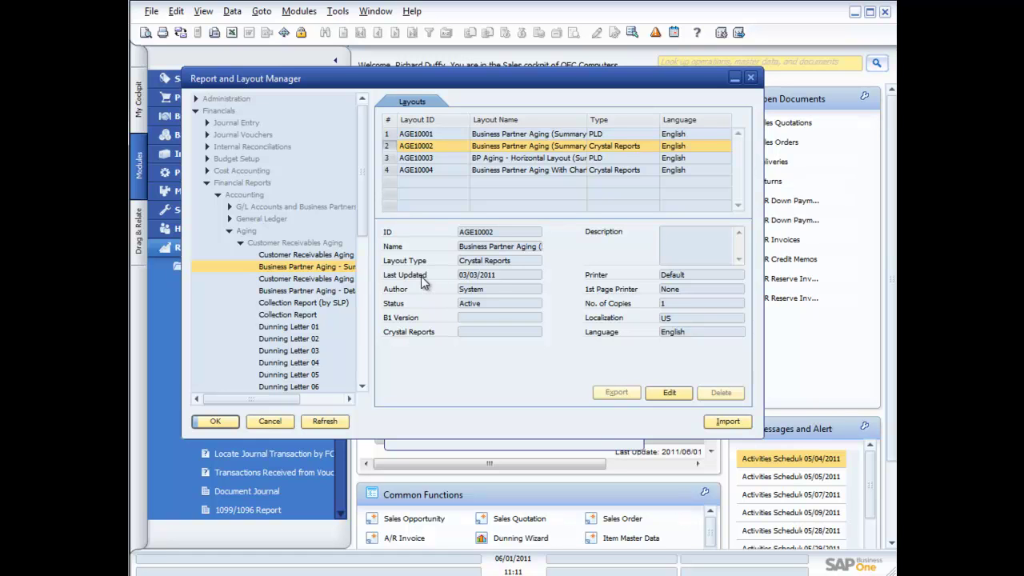
# Step: View the Report and Layout Import Wizard up to its import file selection, then cancel it
pyautogui.click(732, 420)
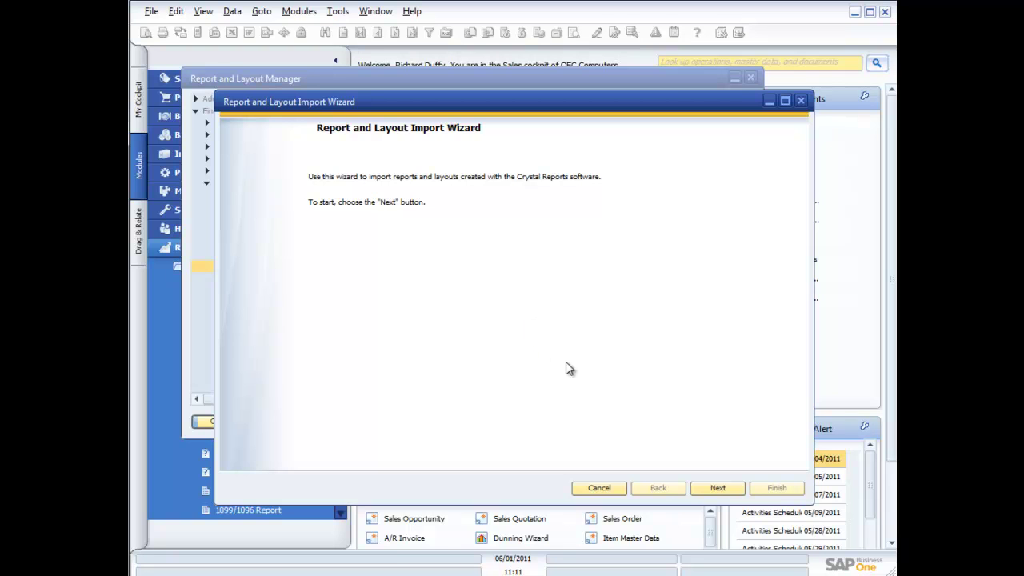
pyautogui.click(717, 489)
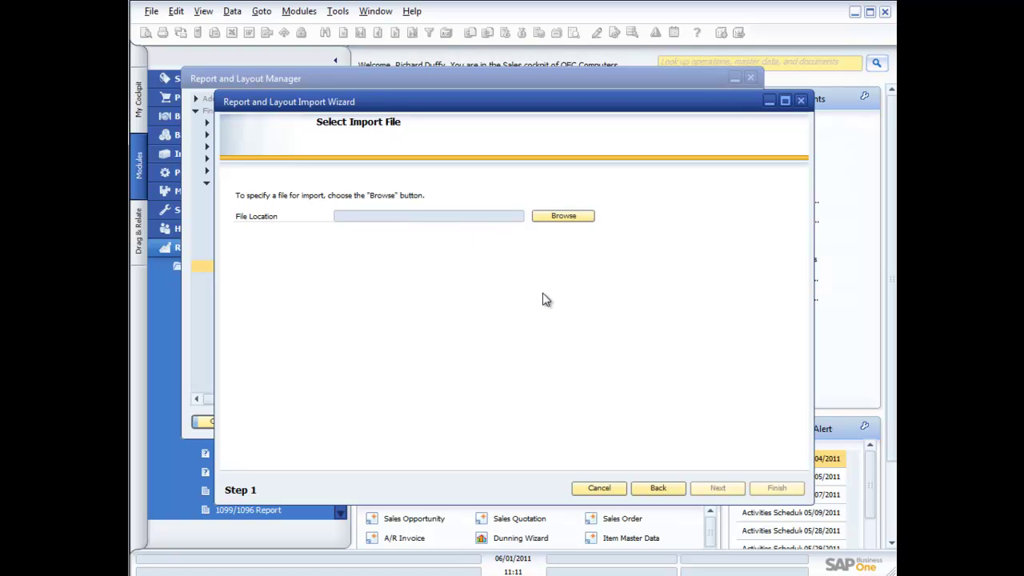
pyautogui.click(608, 488)
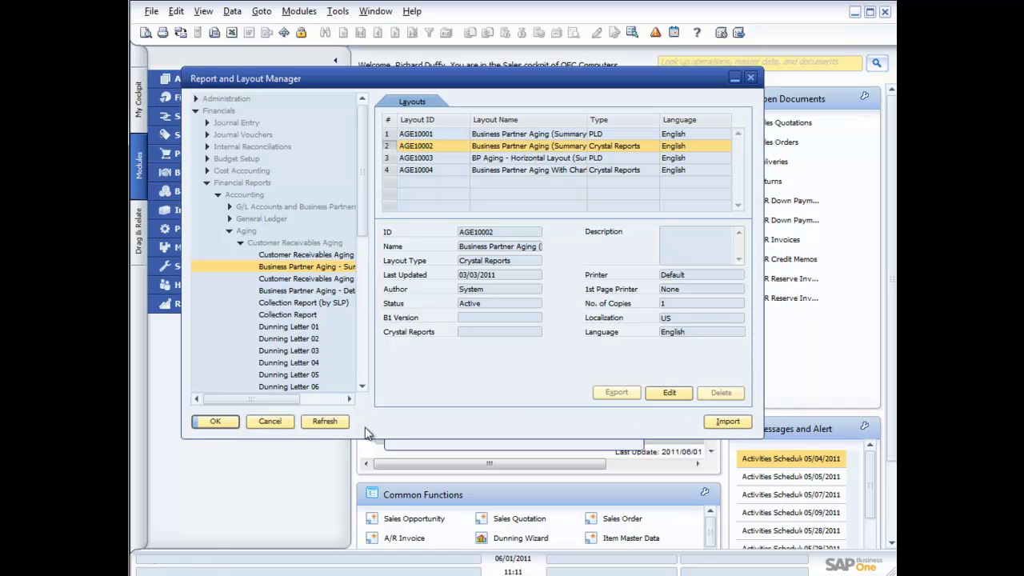
# Step: Close the Report and Layout Manager, the layout selection and the Customer Receivables Aging report
pyautogui.click(267, 420)
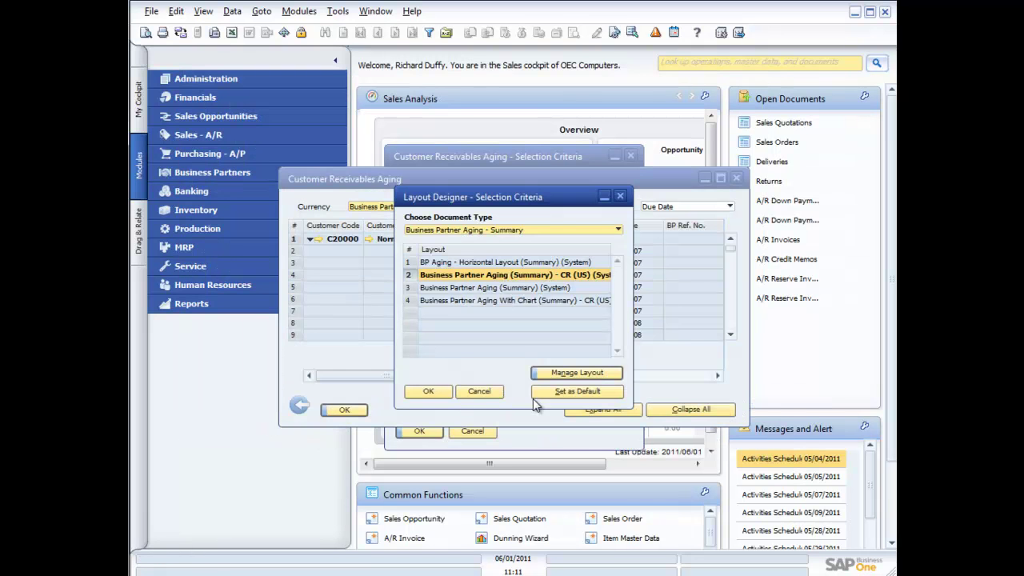
pyautogui.click(486, 391)
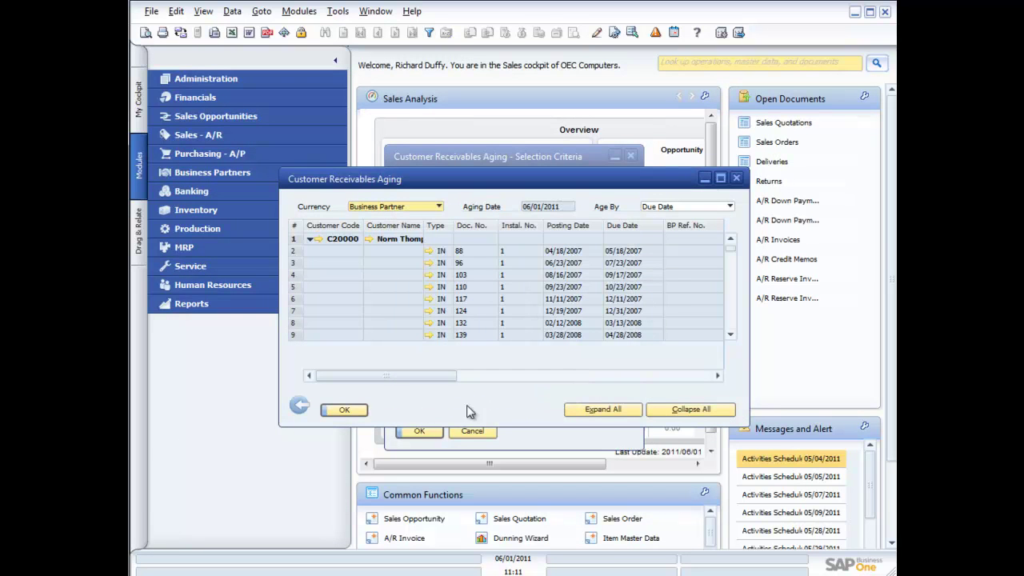
pyautogui.click(344, 410)
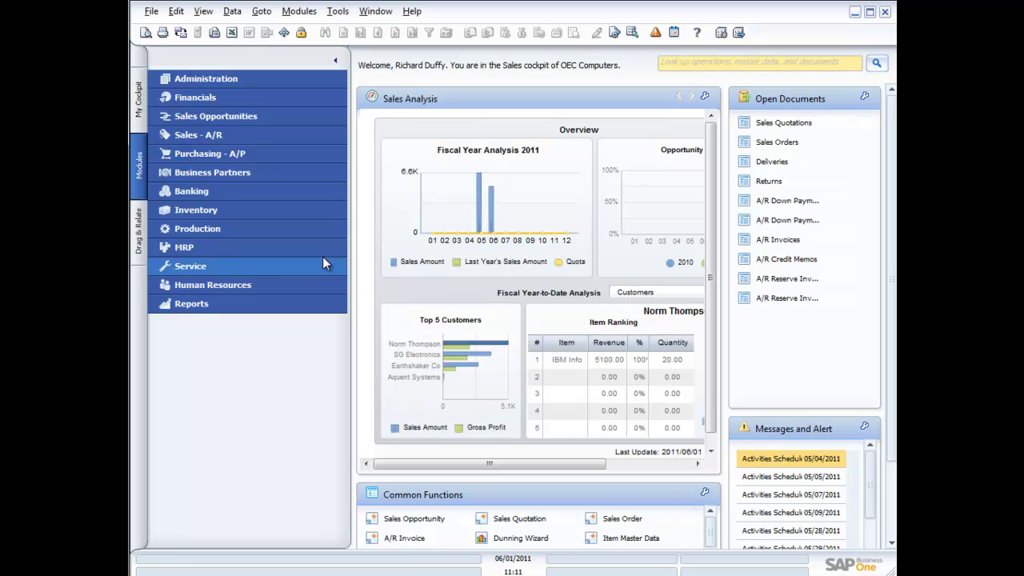
# Step: Switch to the BI OnDemand cockpit and collapse the navigation pane to widen the dashboard
pyautogui.click(139, 104)
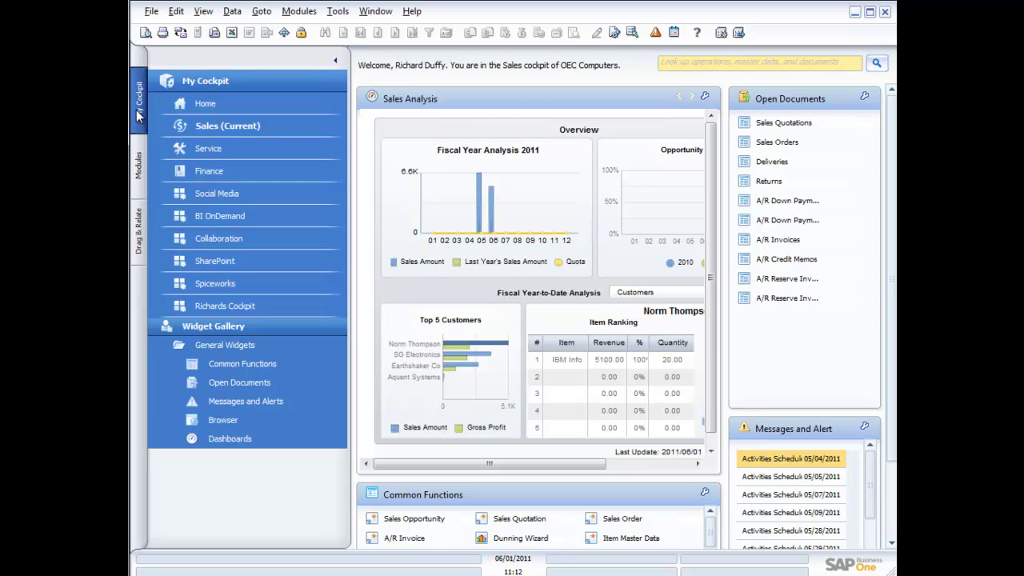
pyautogui.click(232, 222)
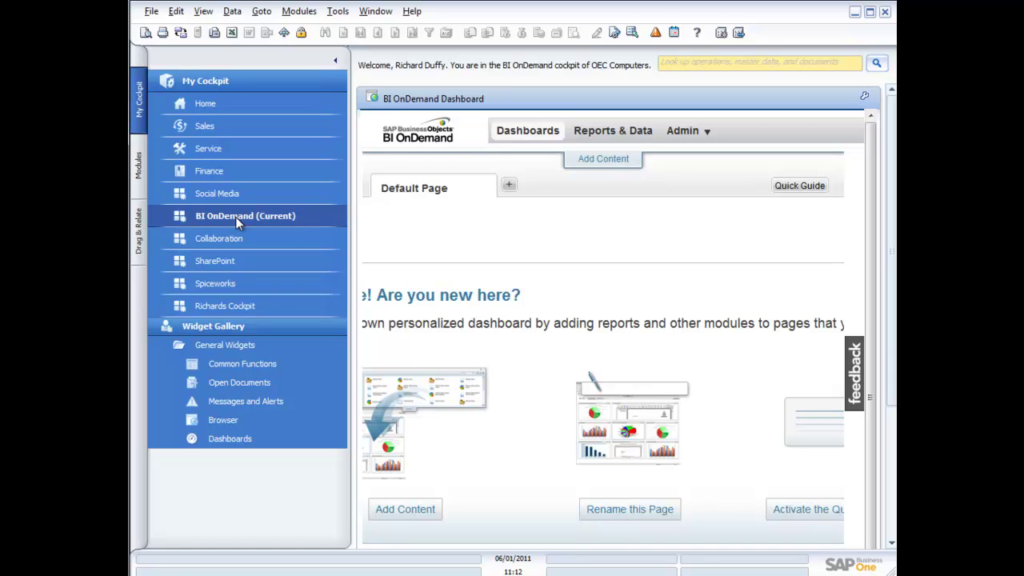
pyautogui.click(335, 62)
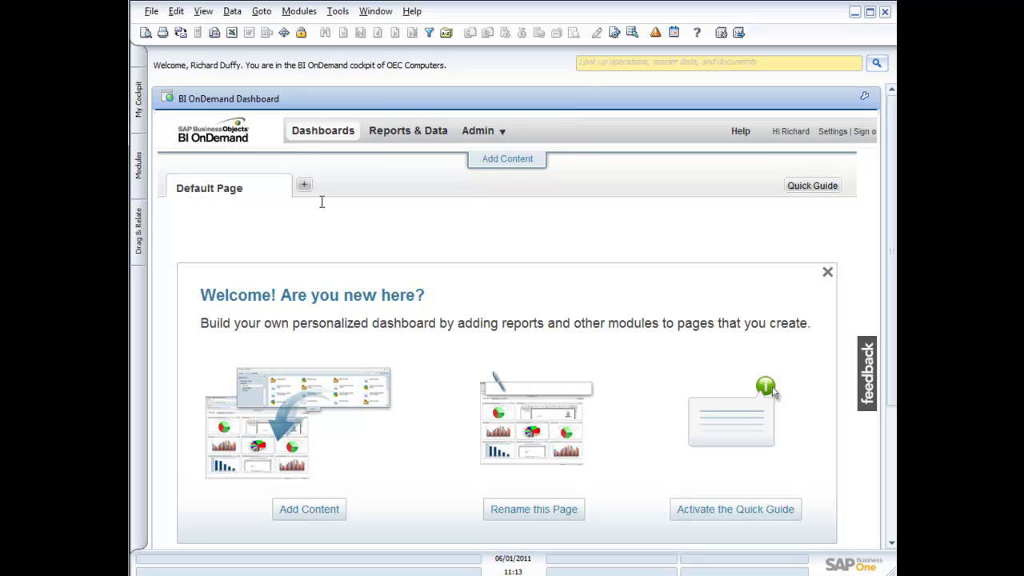
# Step: Open the Sales Analysis By Customer (Annual) dataset from the Reports & Data area of BI OnDemand
pyautogui.click(409, 134)
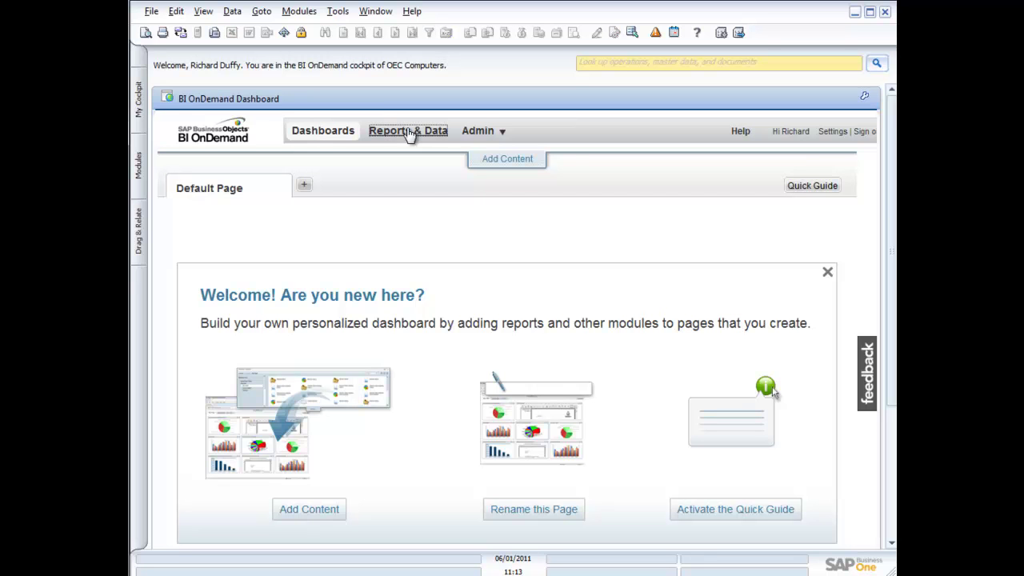
pyautogui.click(485, 434)
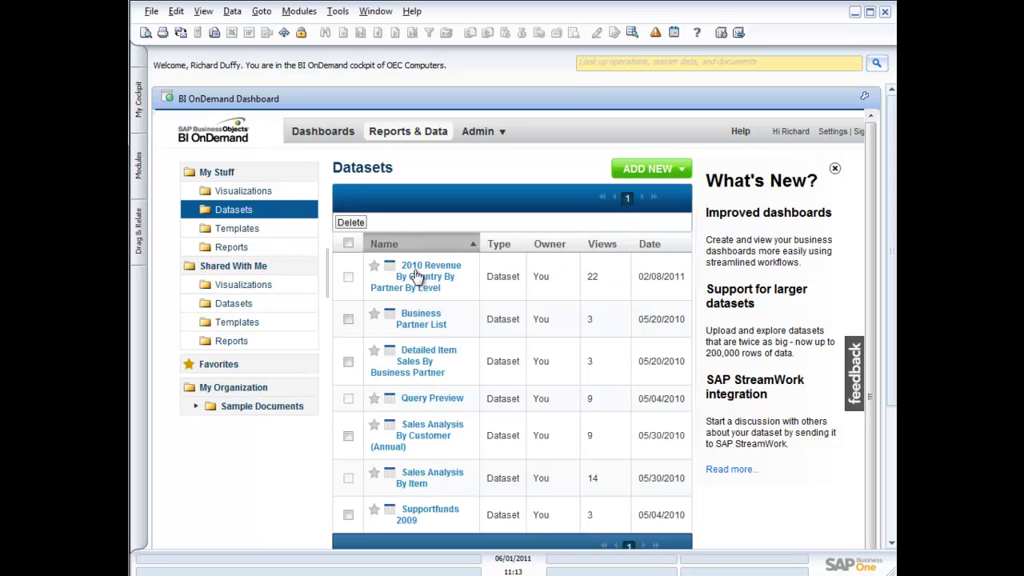
pyautogui.click(432, 438)
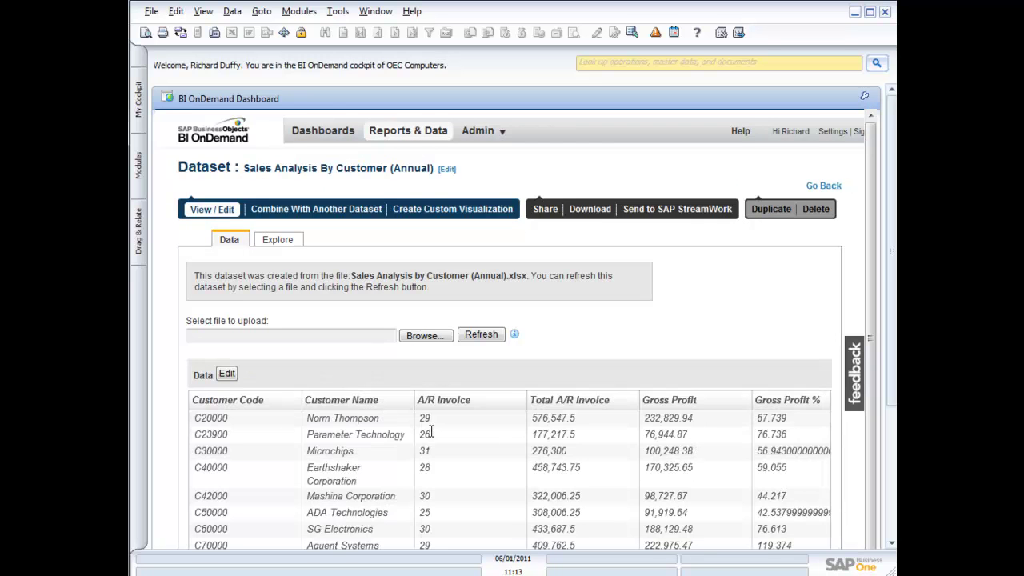
# Step: Look over the customer sales records, then open the dataset's Explore view and examine its measures and chart
pyautogui.scroll(-3, 538, 443)
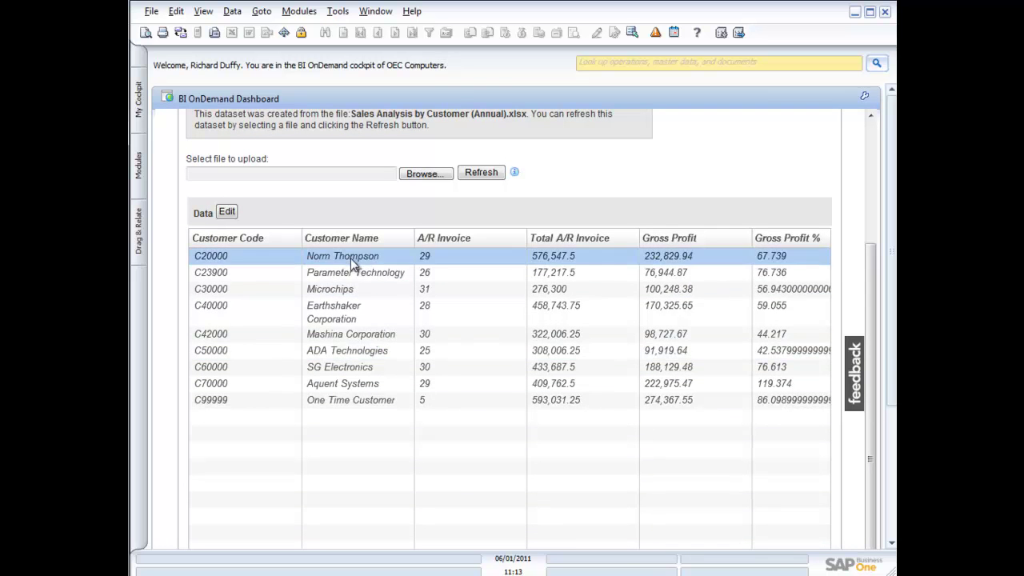
pyautogui.scroll(3, 353, 401)
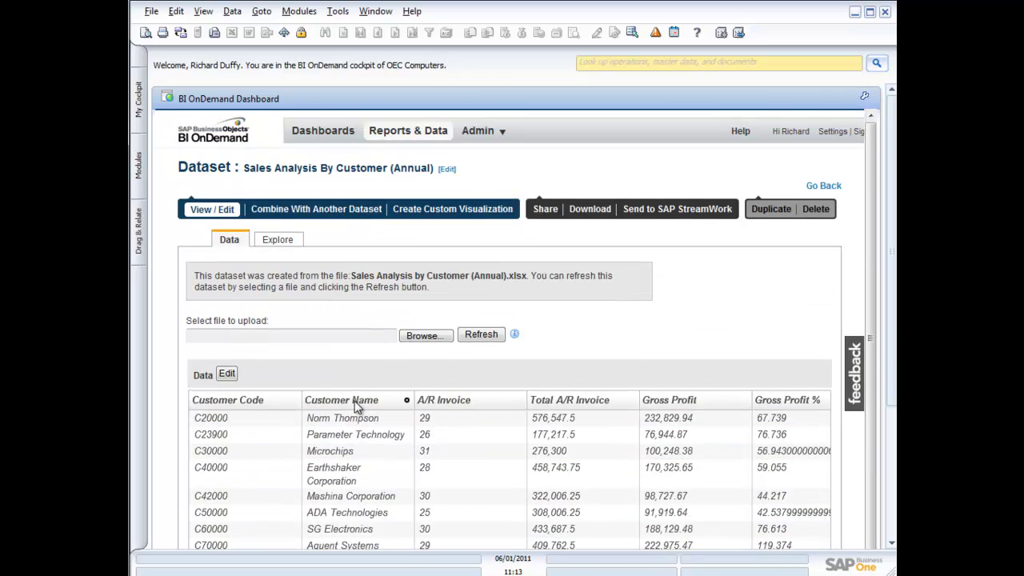
pyautogui.click(278, 242)
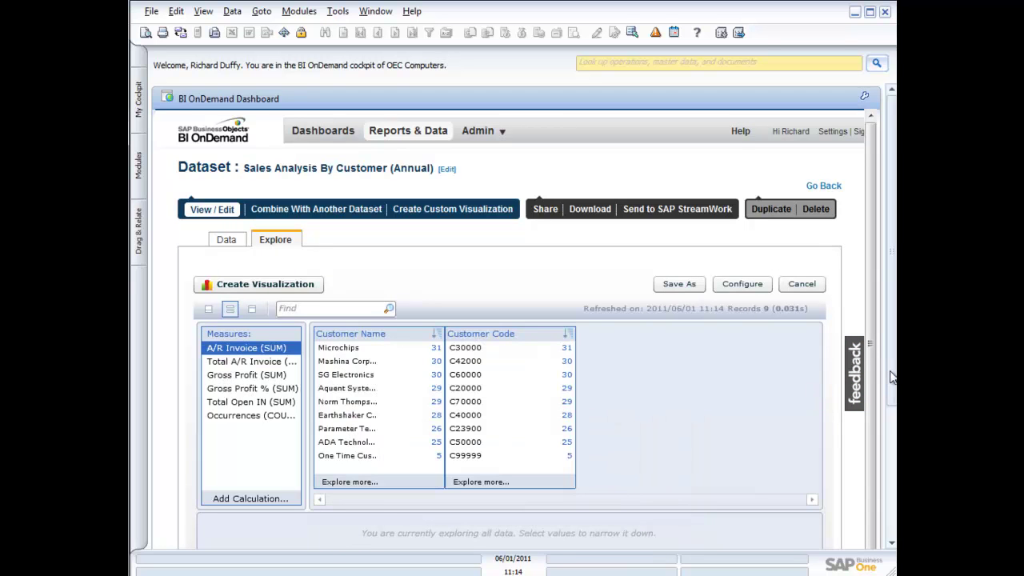
pyautogui.scroll(-2, 892, 424)
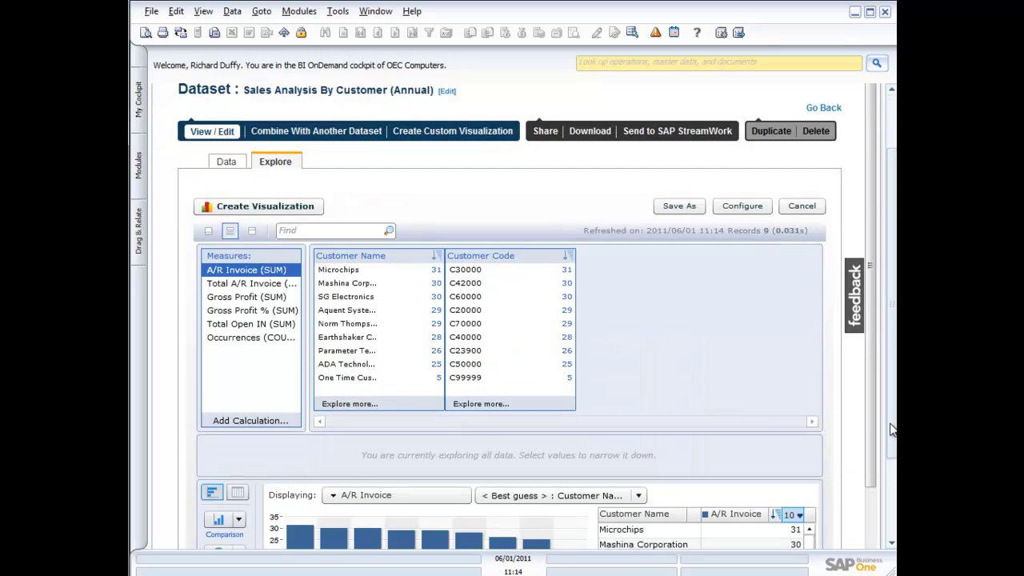
pyautogui.scroll(-1, 892, 440)
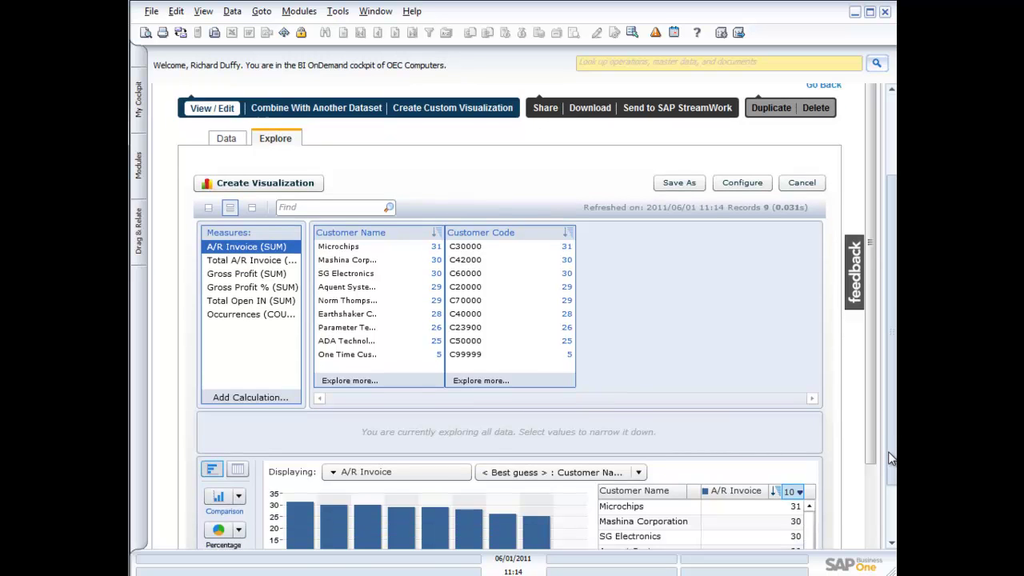
pyautogui.scroll(-2, 892, 472)
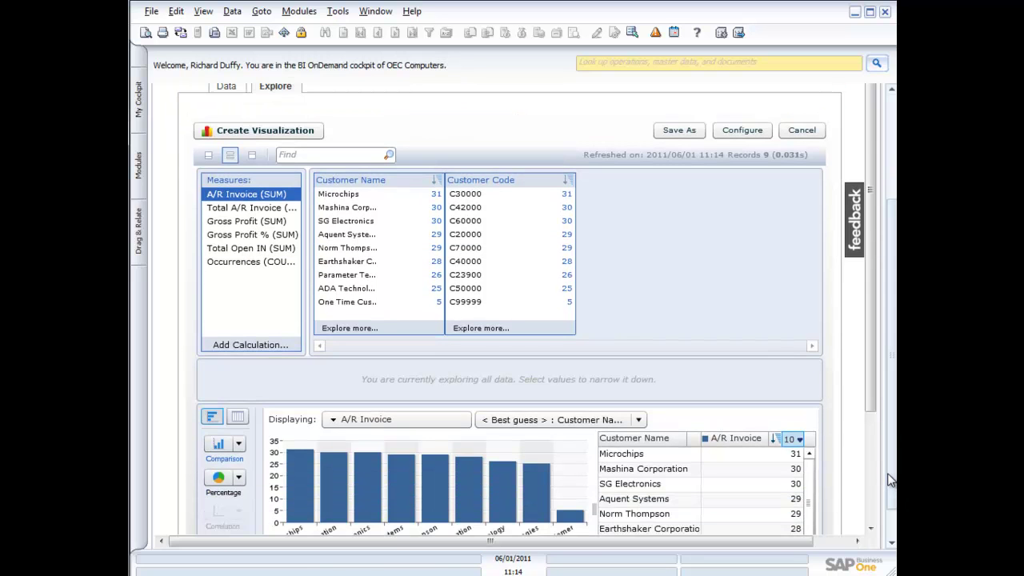
pyautogui.scroll(-2, 890, 485)
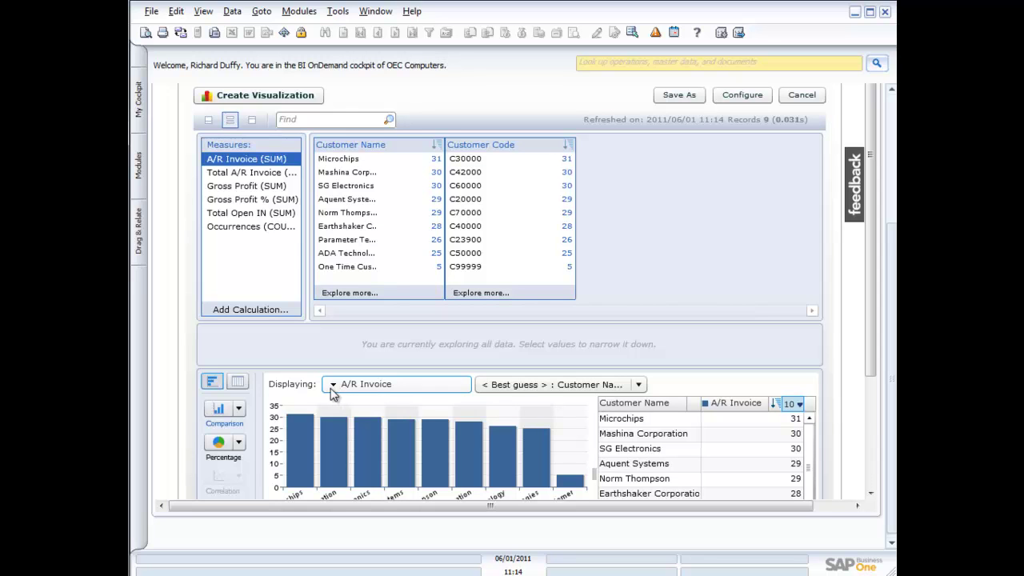
# Step: Chart the Total A/R Invoice measure by Customer Name
pyautogui.click(248, 173)
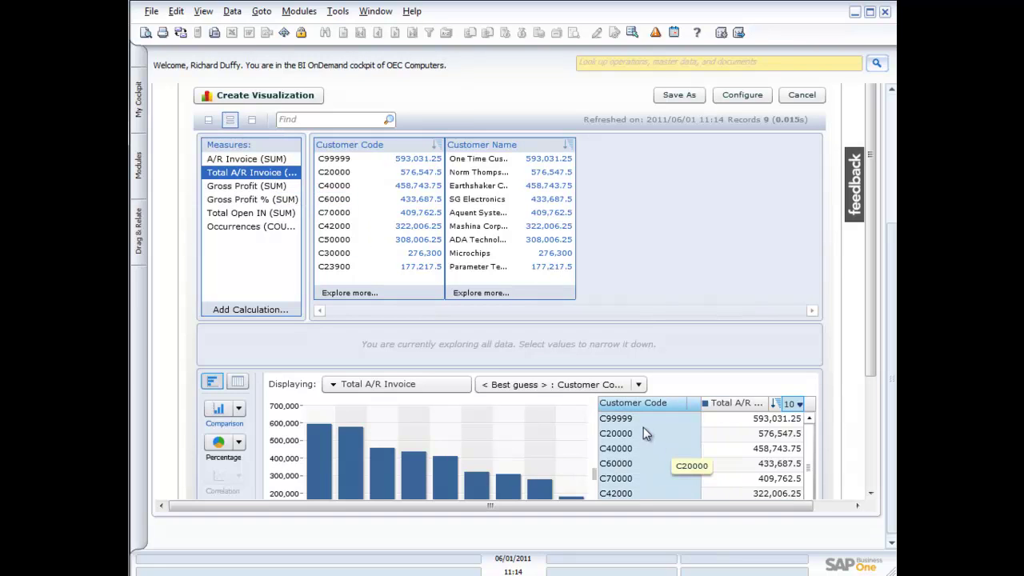
pyautogui.click(639, 386)
pyautogui.click(559, 439)
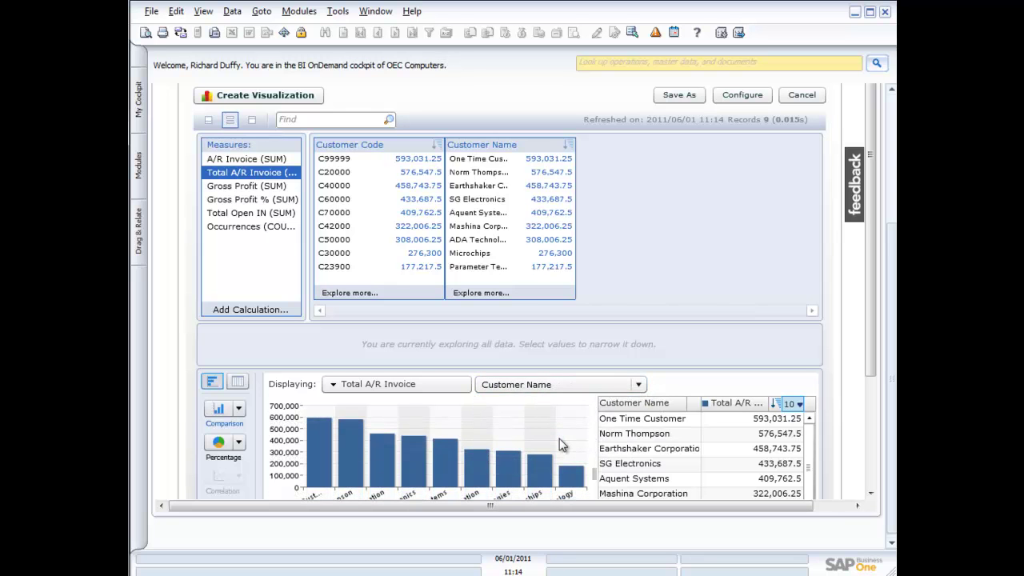
# Step: Change the invoice chart to a pie chart showing each customer's percentage share
pyautogui.scroll(-4, 872, 494)
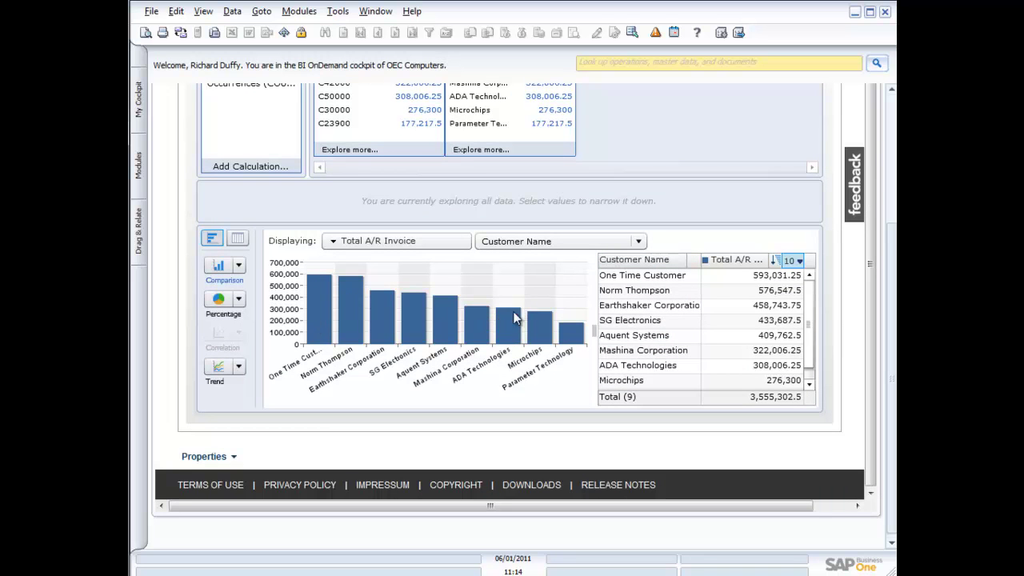
pyautogui.click(237, 302)
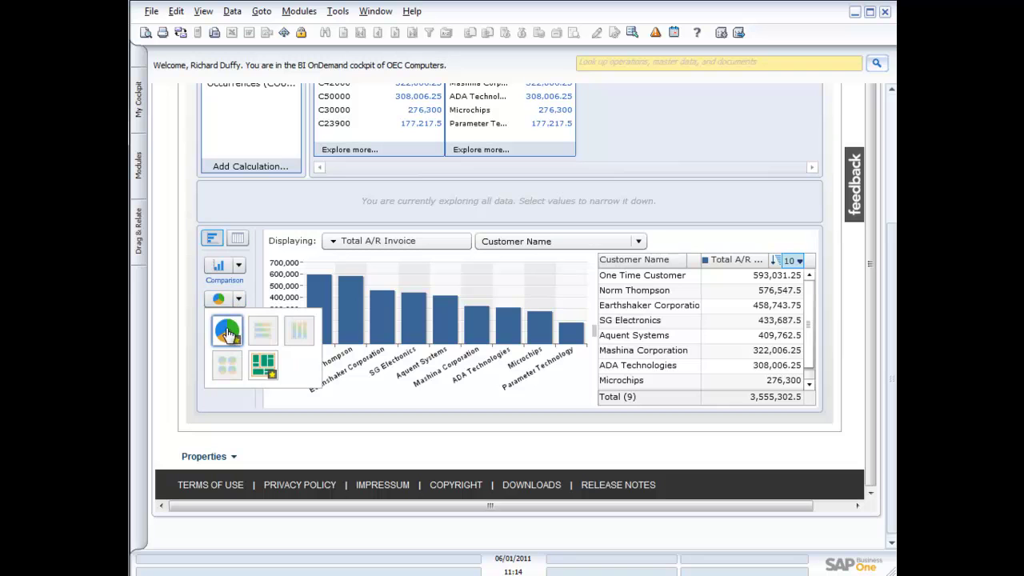
pyautogui.click(227, 330)
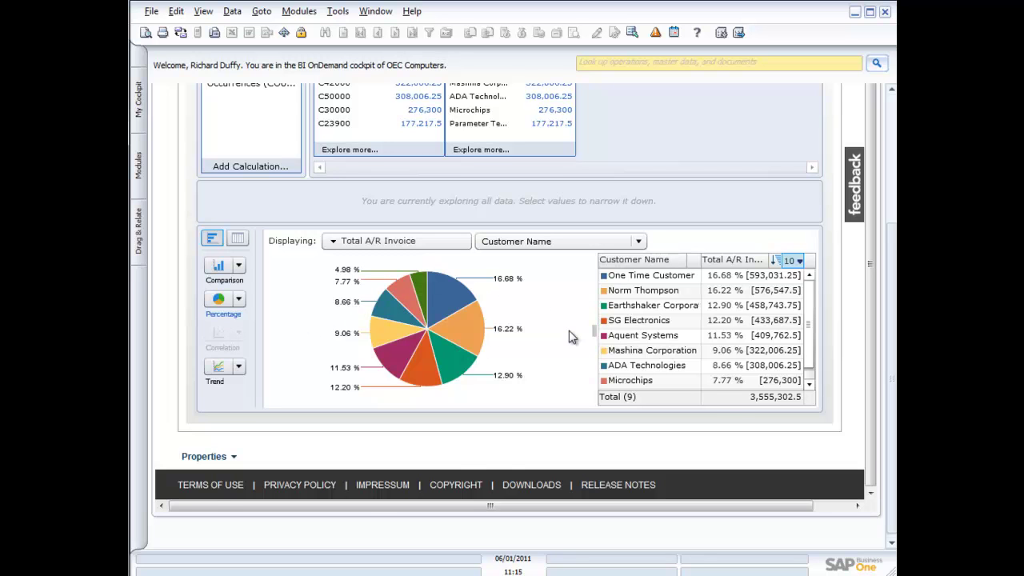
# Step: Examine the pie chart alongside its customer breakdown table and the measures and customer lists above it
pyautogui.scroll(3, 572, 337)
pyautogui.scroll(-3, 569, 337)
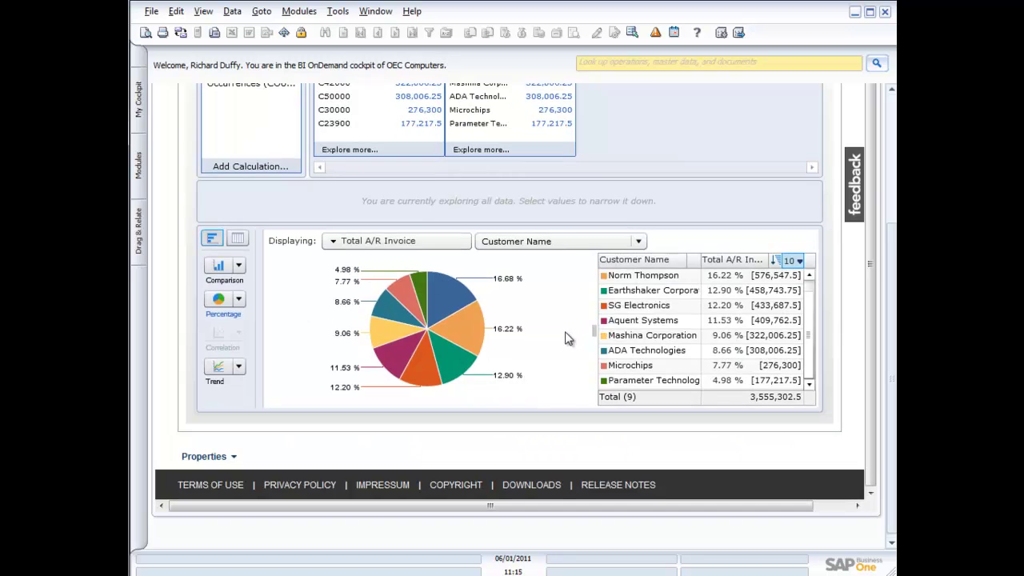
pyautogui.scroll(5, 565, 337)
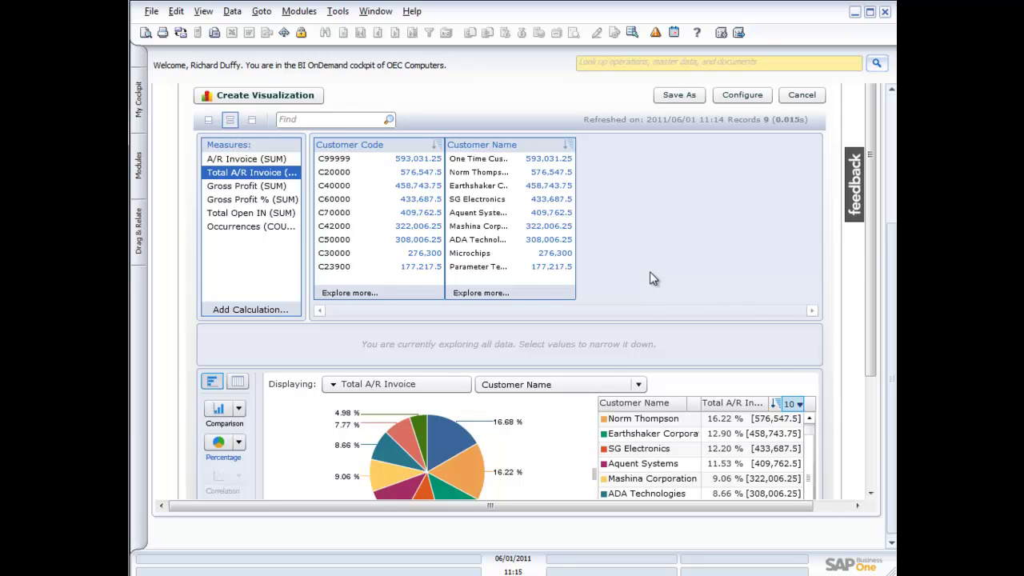
pyautogui.scroll(-3, 702, 325)
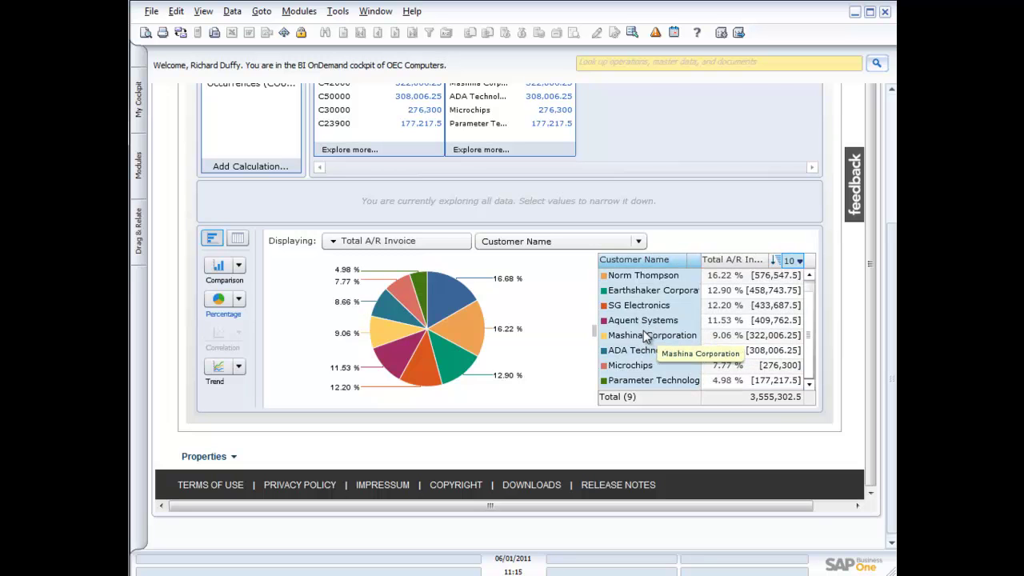
pyautogui.scroll(3, 532, 297)
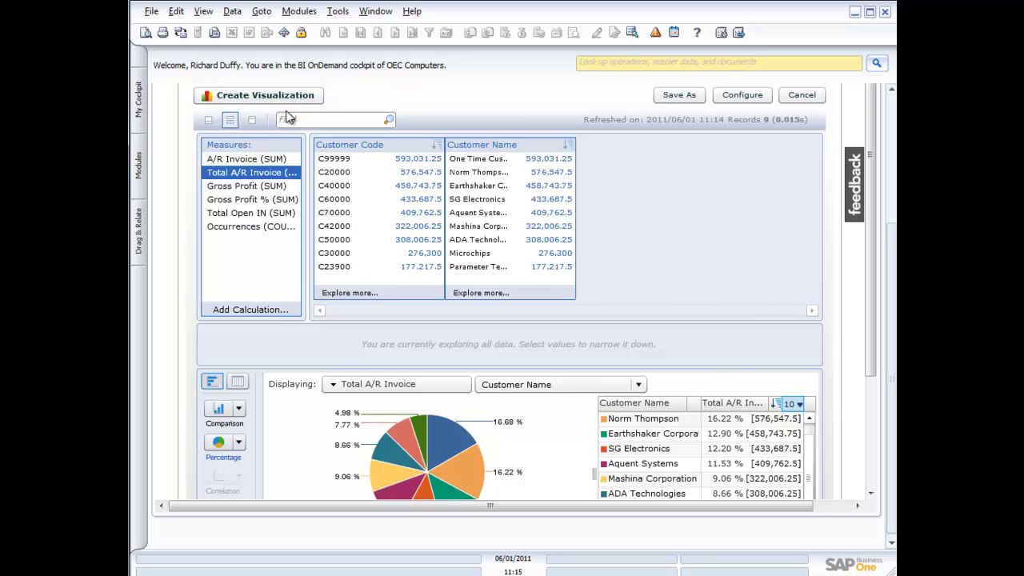
pyautogui.scroll(-4, 289, 118)
pyautogui.scroll(4, 288, 117)
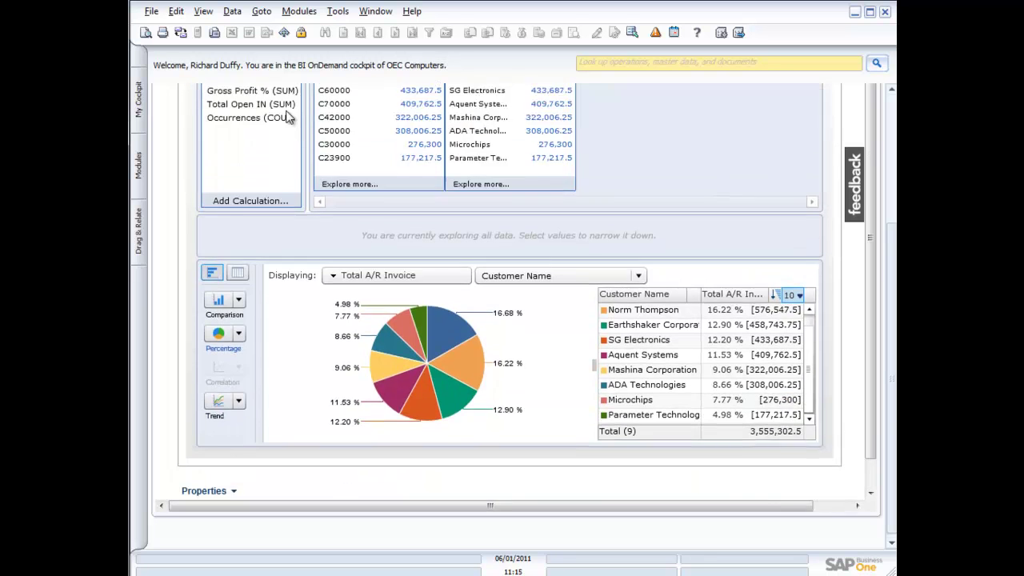
pyautogui.scroll(-2, 288, 118)
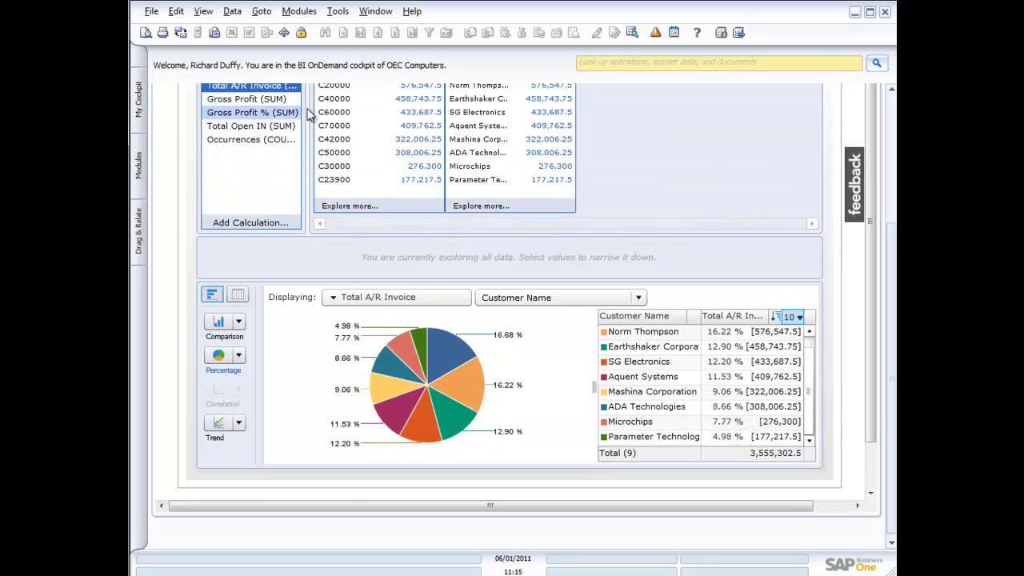
# Step: Limit the pie chart to 5 customers and exclude Other Values
pyautogui.click(798, 318)
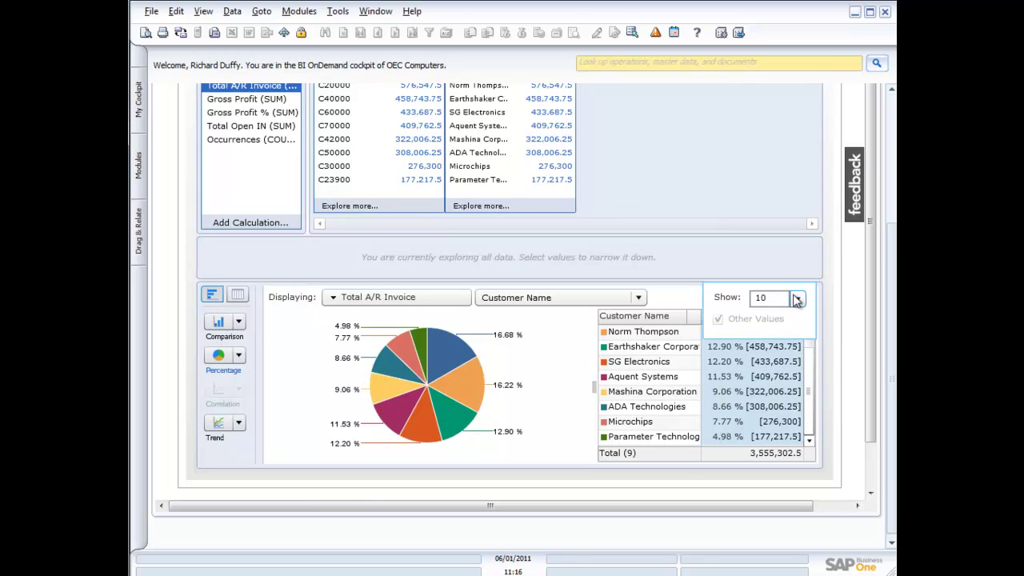
pyautogui.click(797, 298)
pyautogui.click(771, 376)
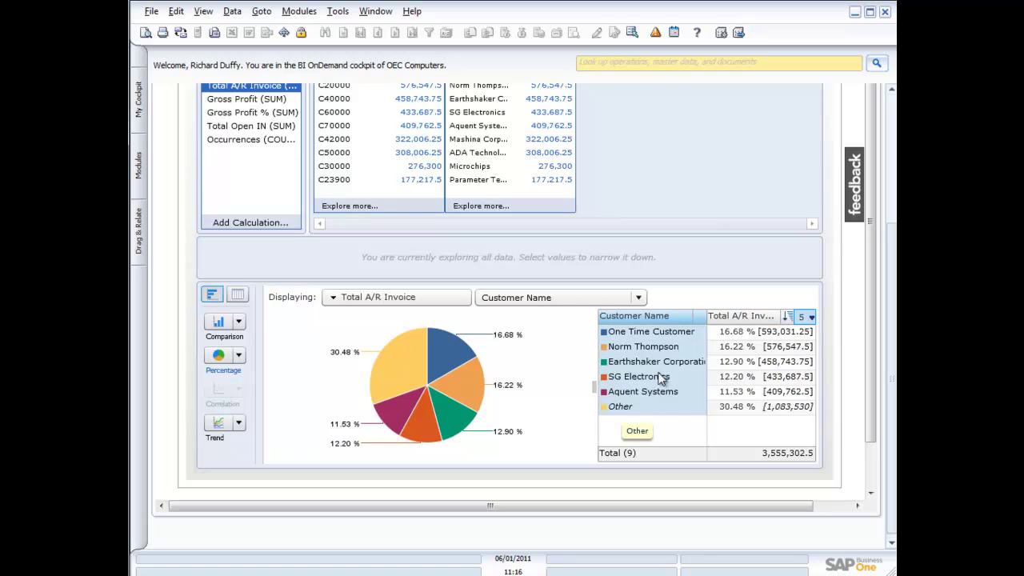
pyautogui.click(805, 317)
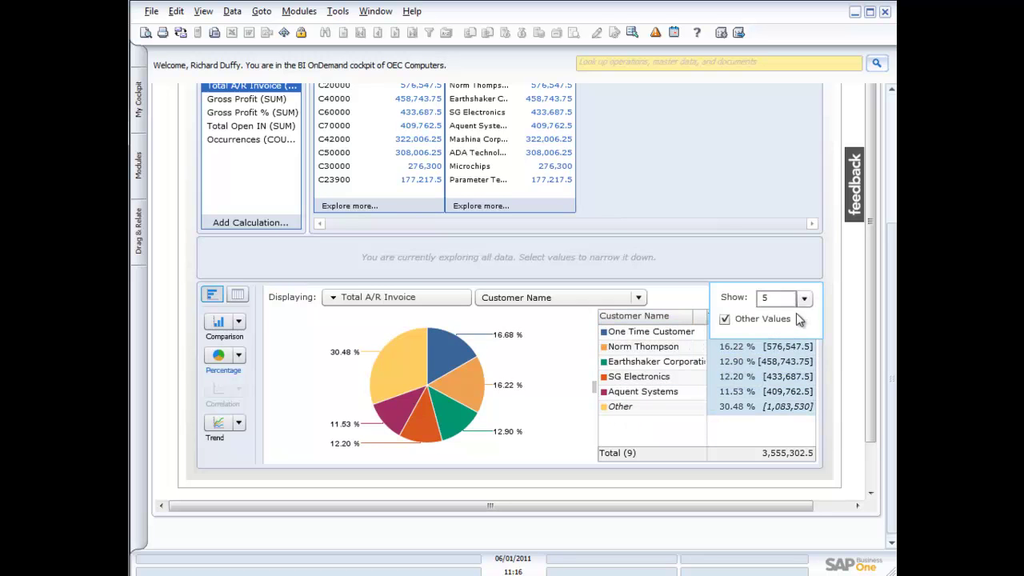
pyautogui.click(725, 319)
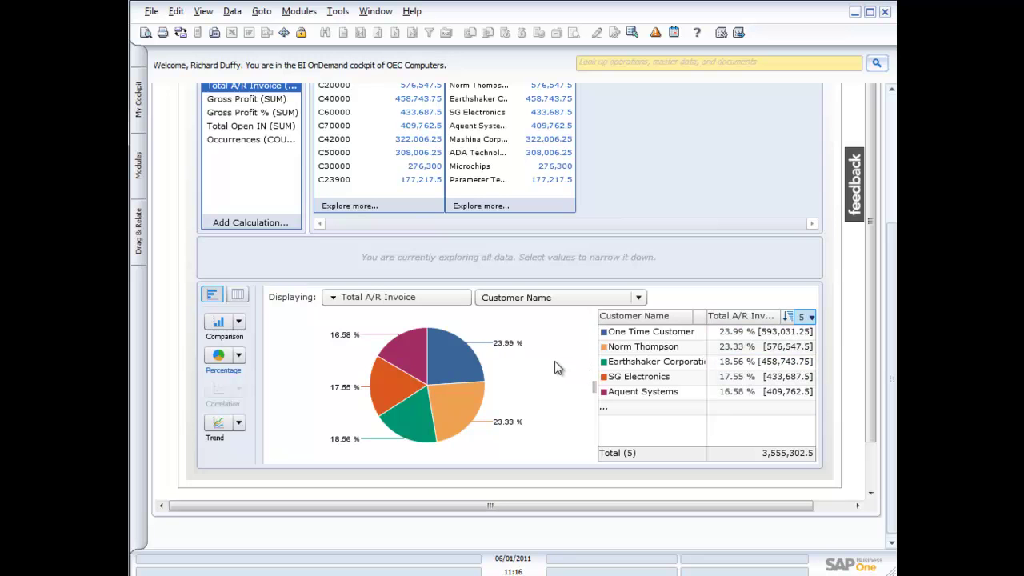
# Step: Leave the dataset and open the Dashboards area of BI OnDemand
pyautogui.scroll(3, 693, 210)
pyautogui.scroll(5, 569, 192)
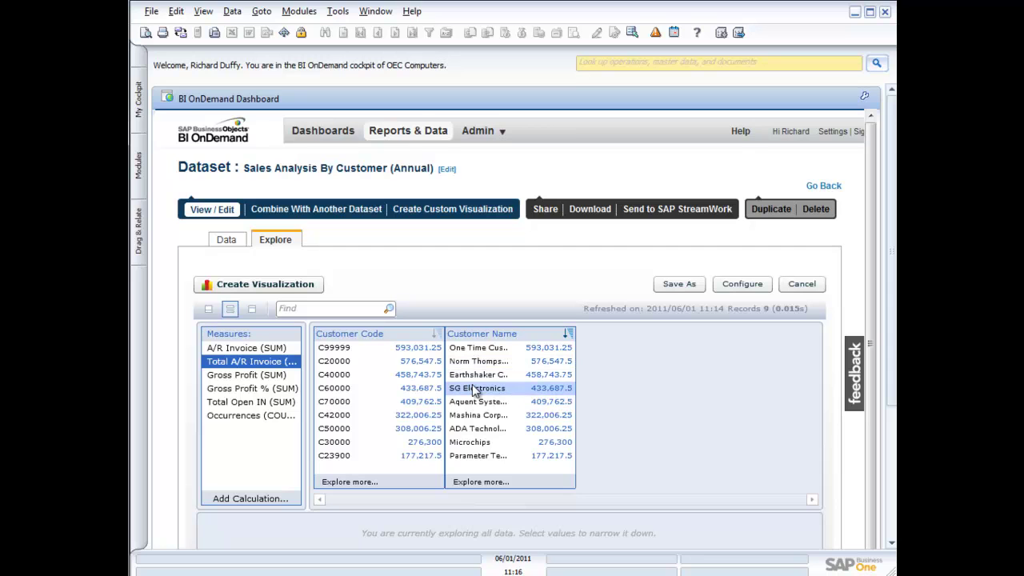
pyautogui.click(330, 136)
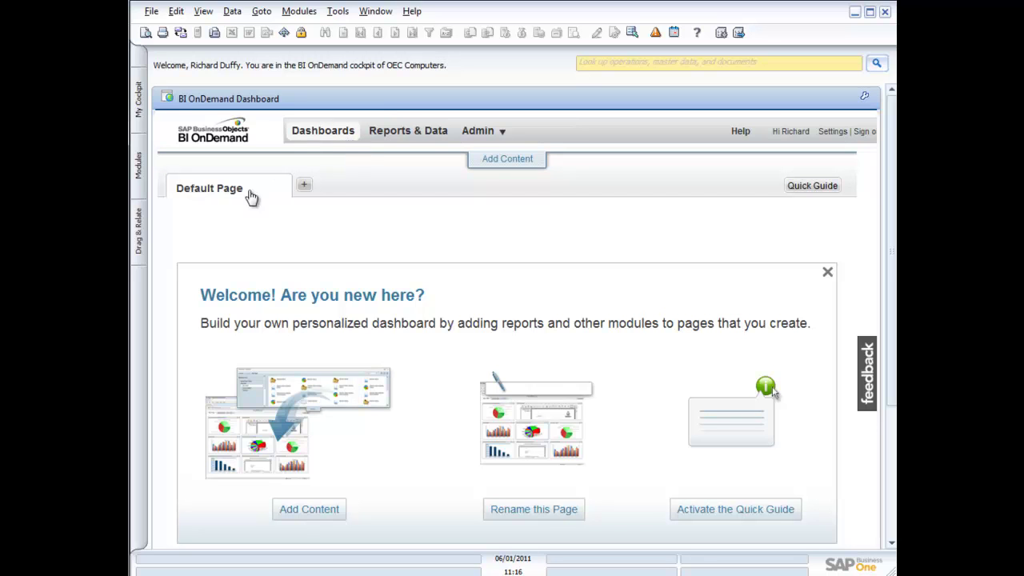
# Step: Expand the navigation pane and switch to the Home cockpit
pyautogui.click(137, 231)
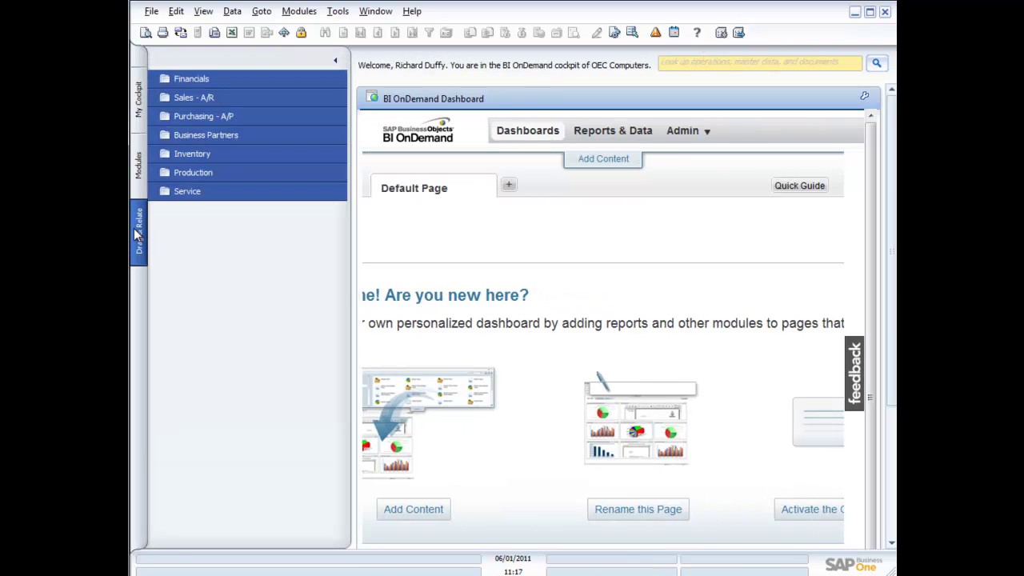
pyautogui.click(137, 96)
pyautogui.click(204, 102)
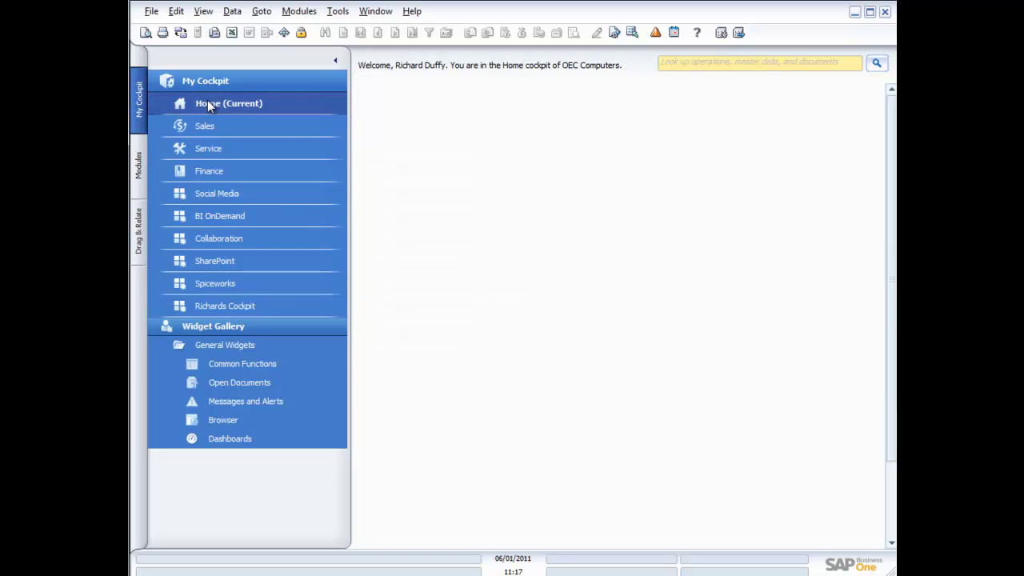
# Step: Open the Drag & Relate list of Sales Quotations under Sales - A/R and move its window clear of the navigation pane
pyautogui.click(139, 240)
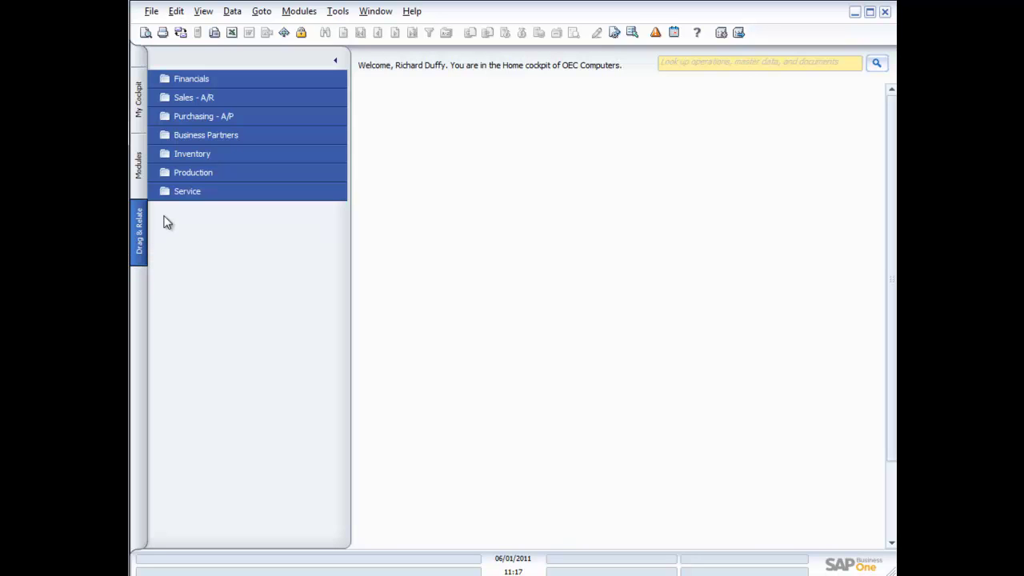
pyautogui.click(200, 97)
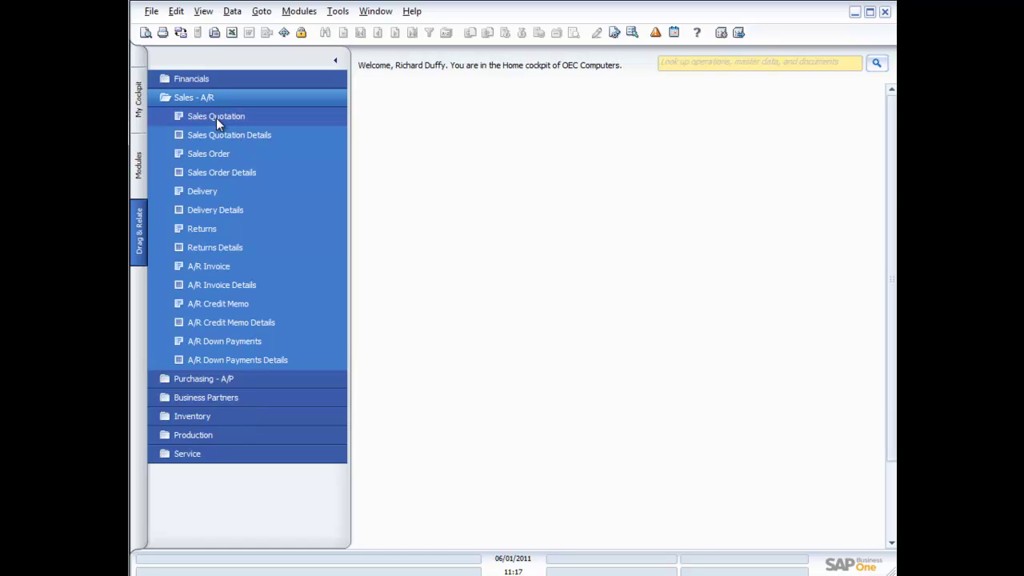
pyautogui.click(216, 118)
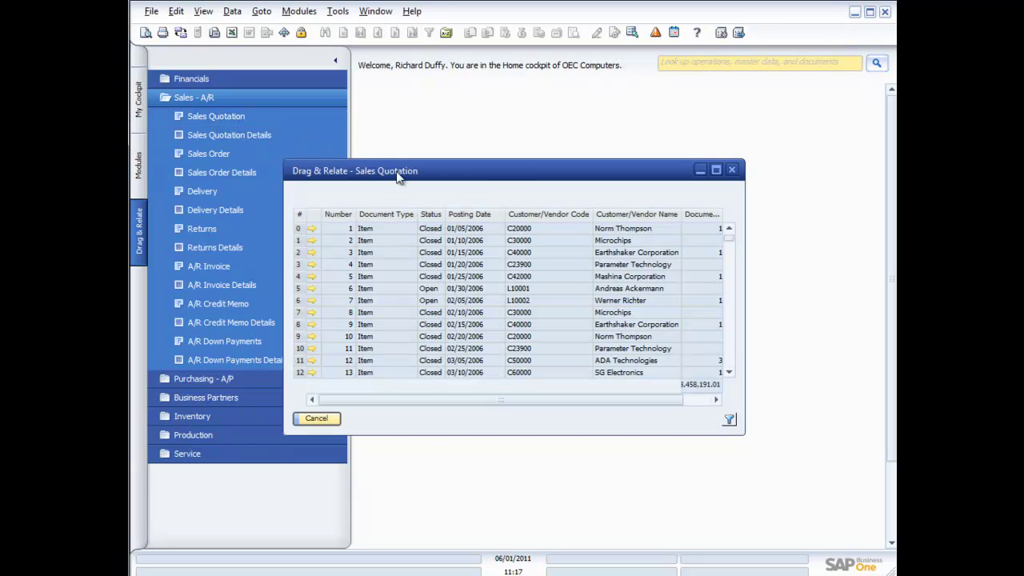
pyautogui.moveTo(497, 178); pyautogui.dragTo(604, 120)
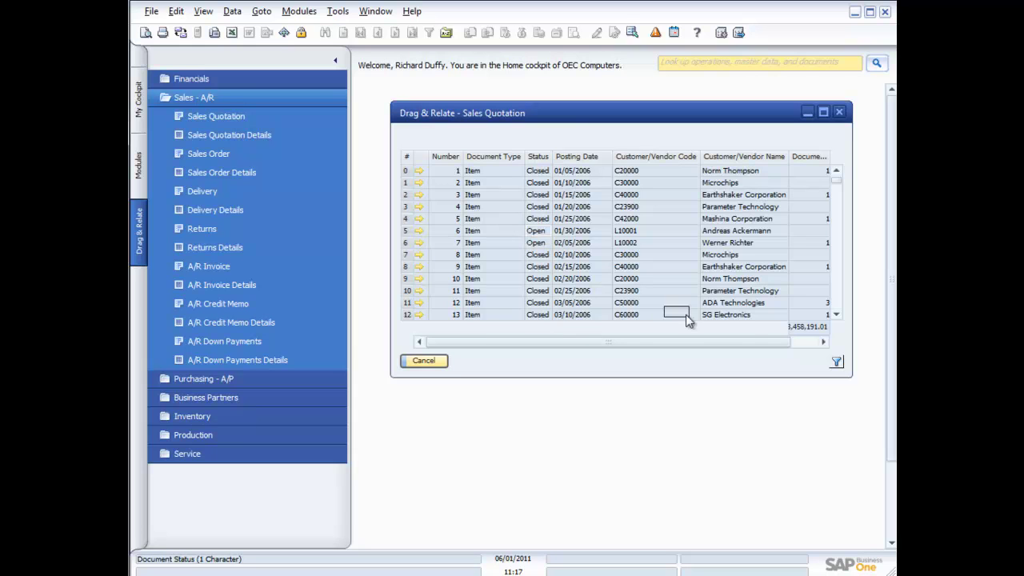
# Step: Filter the Sales Quotation list to records whose Status equals O
pyautogui.click(835, 363)
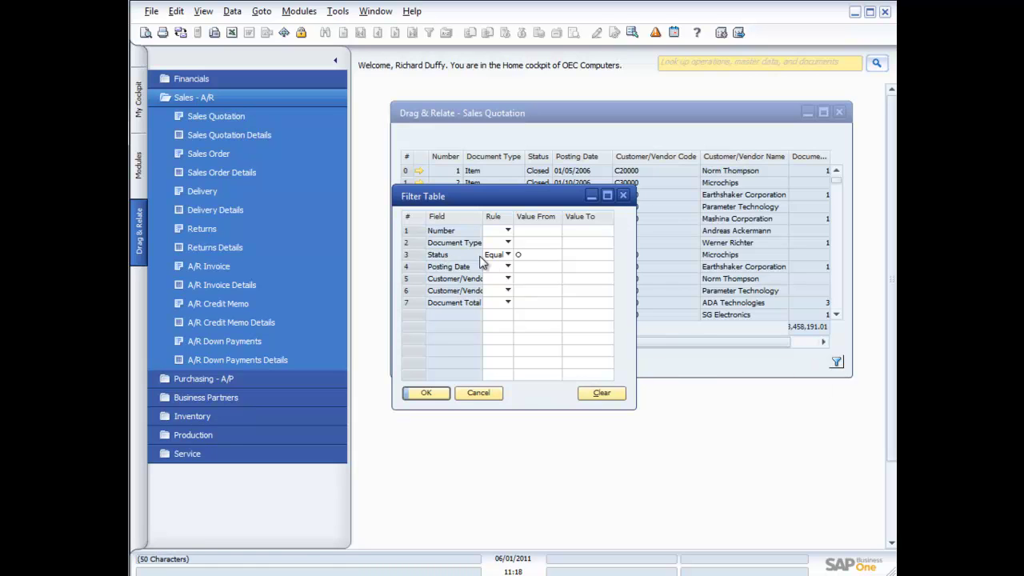
pyautogui.click(426, 393)
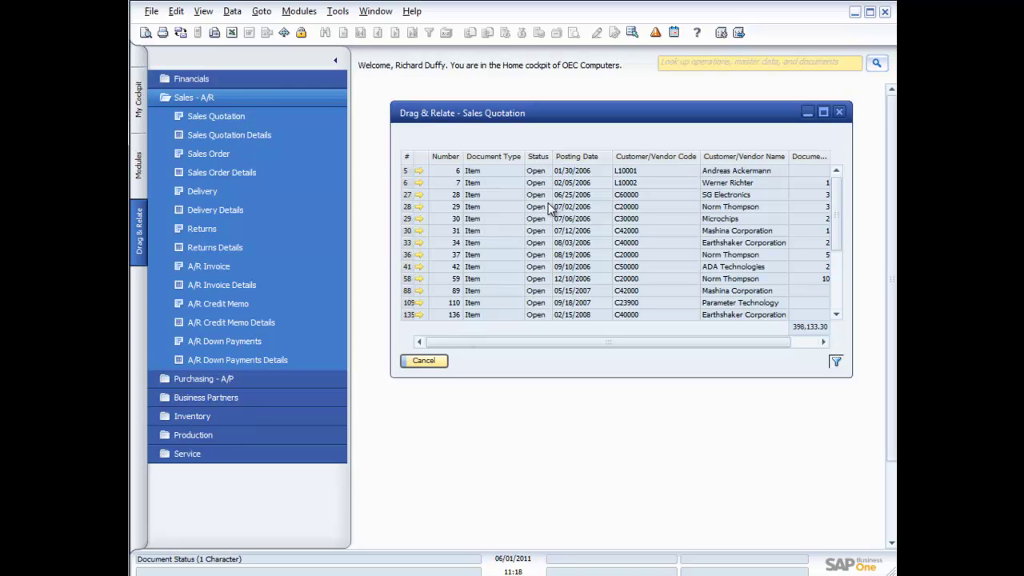
# Step: Clear the Status criterion from the Sales Quotation filter and apply the empty filter to the list
pyautogui.click(836, 362)
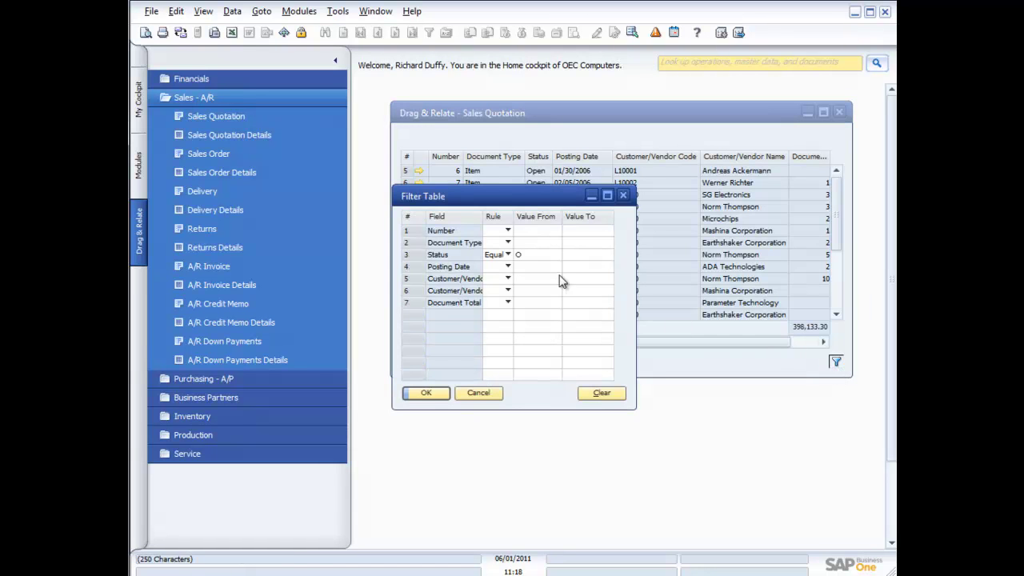
pyautogui.click(519, 256)
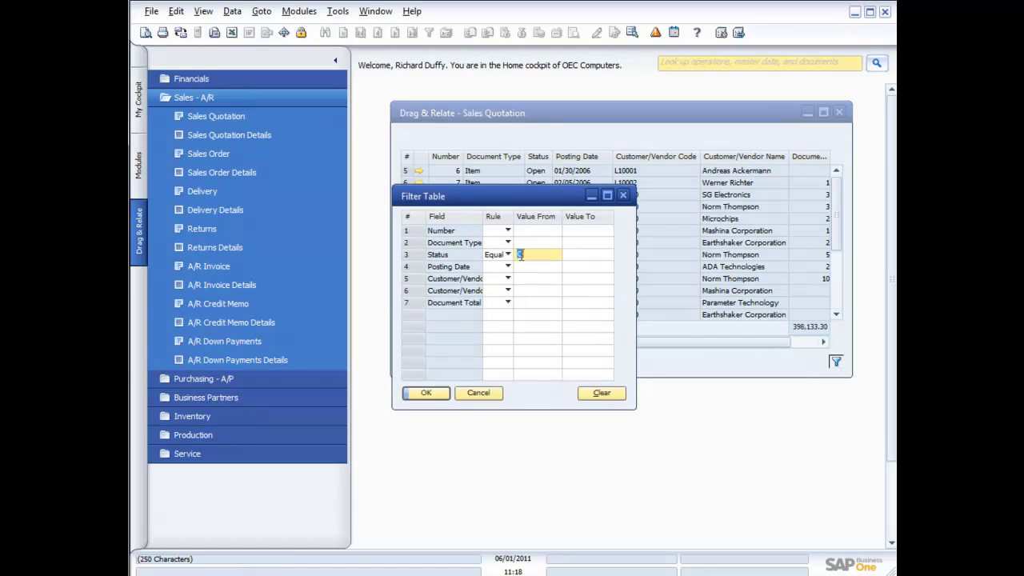
pyautogui.click(602, 393)
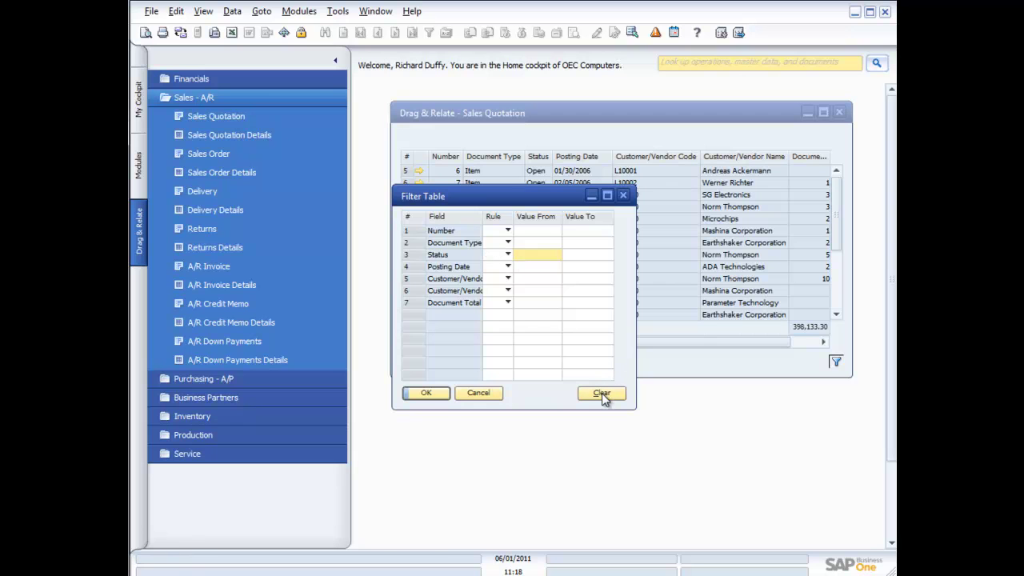
pyautogui.click(422, 393)
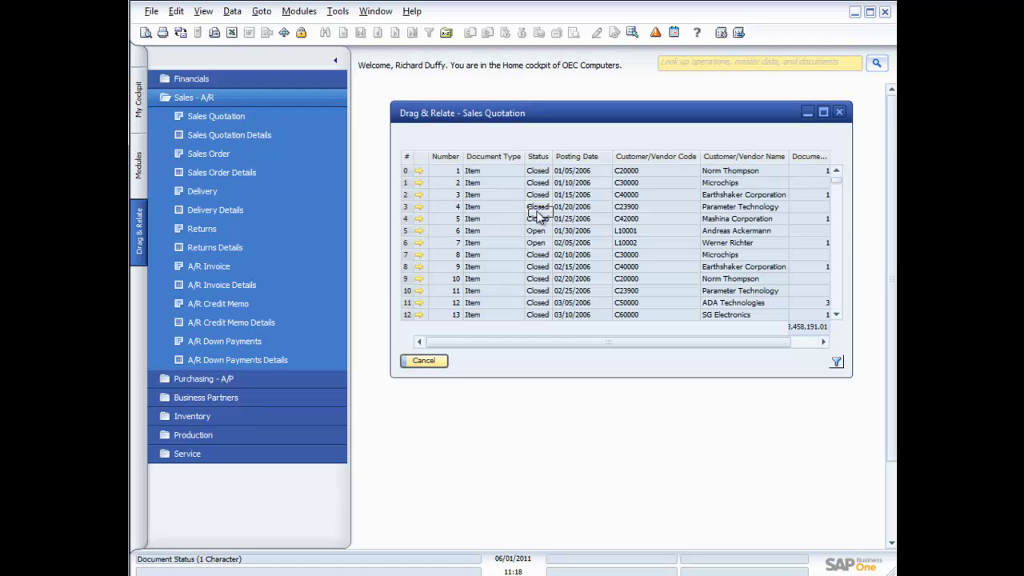
pyautogui.moveTo(538, 211); pyautogui.dragTo(541, 211)
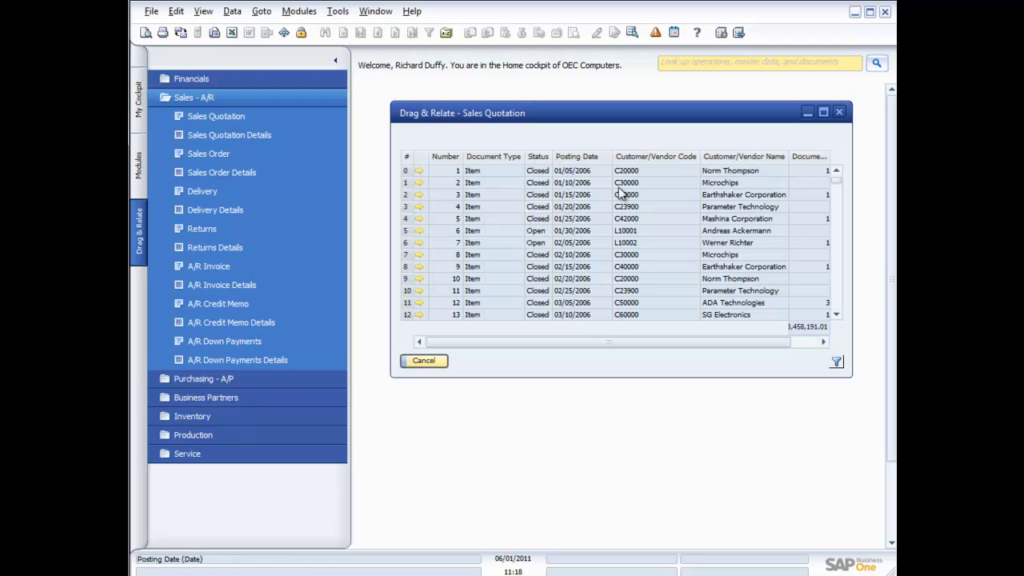
# Step: Filter the Sales Quotation list to Earthshaker Corporation's customer code, and add the criterion Status equal to O
pyautogui.moveTo(629, 200); pyautogui.dragTo(836, 364)
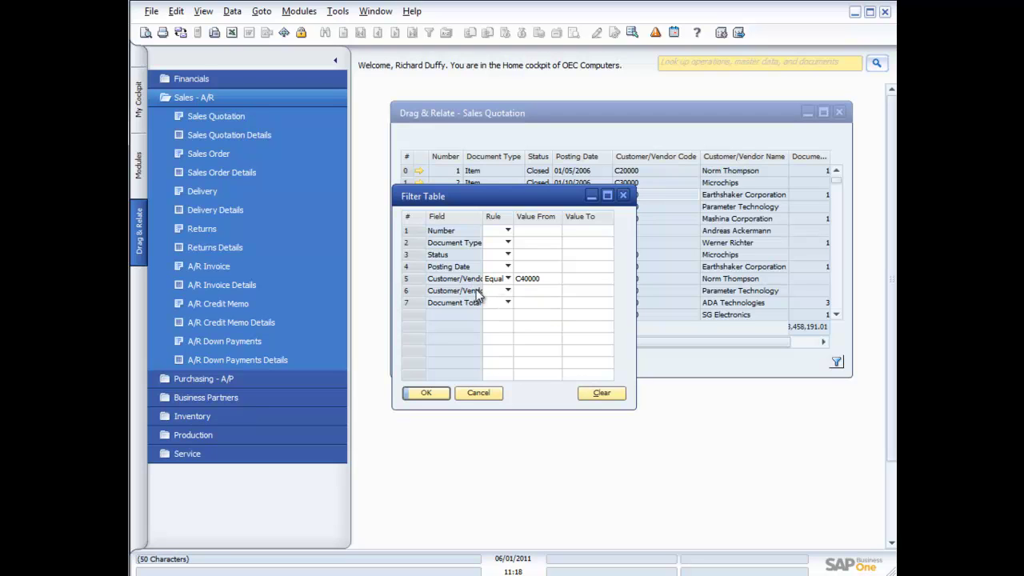
pyautogui.click(427, 393)
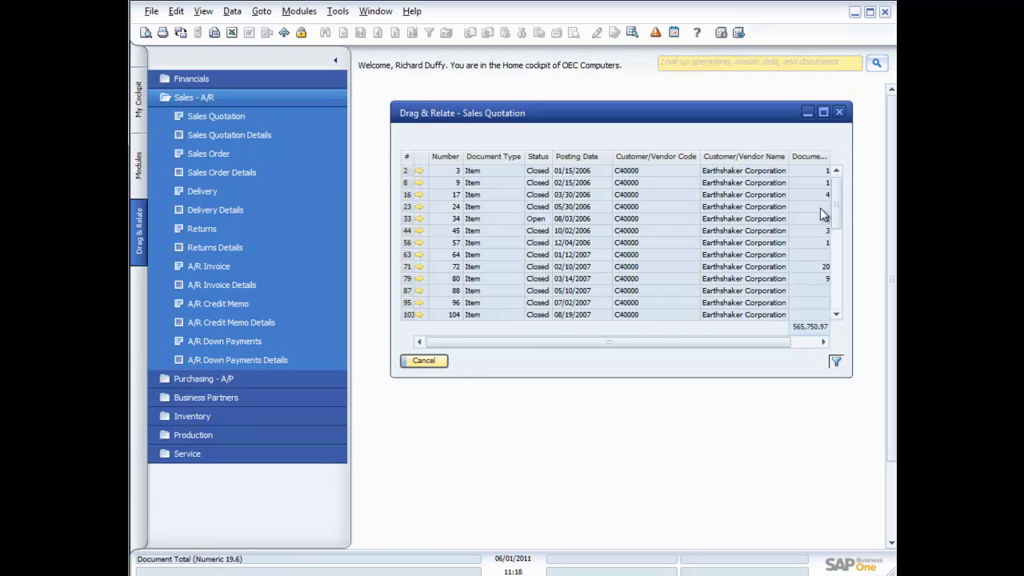
pyautogui.click(835, 361)
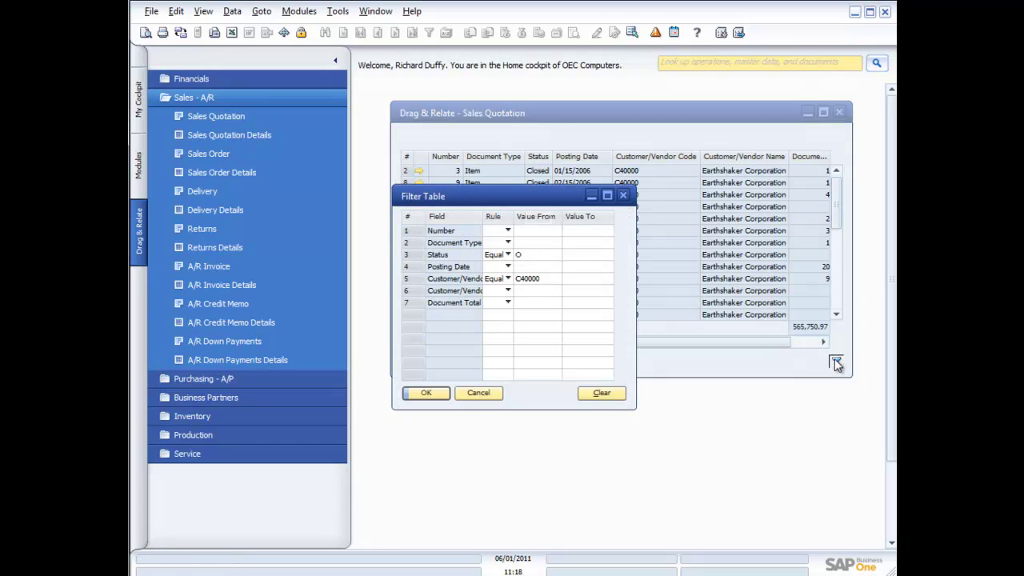
pyautogui.click(425, 392)
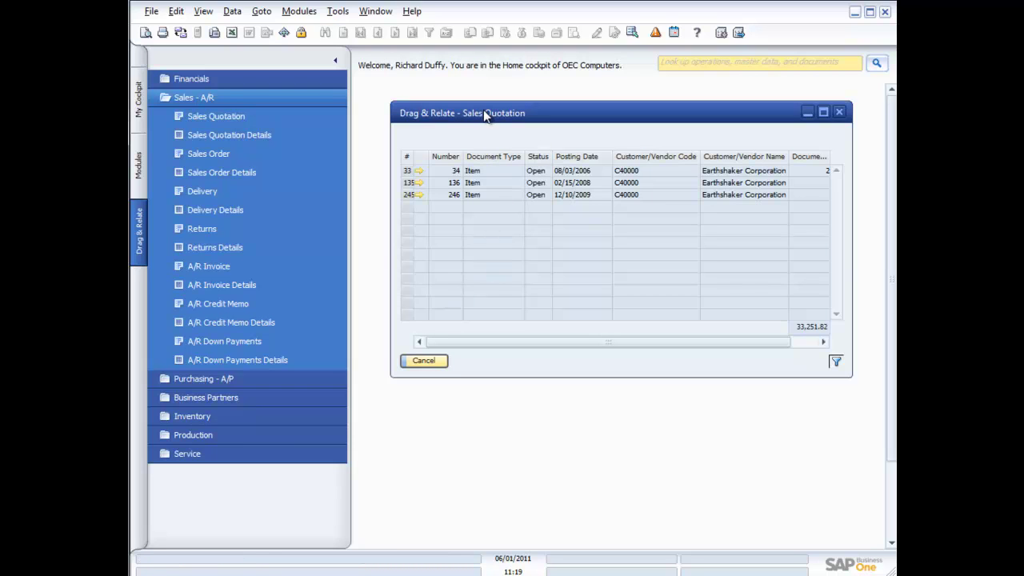
# Step: Relate the Earthshaker Corporation customer code from the quotation list to Business Partners, view its master data, and close the record
pyautogui.moveTo(575, 122); pyautogui.dragTo(592, 97)
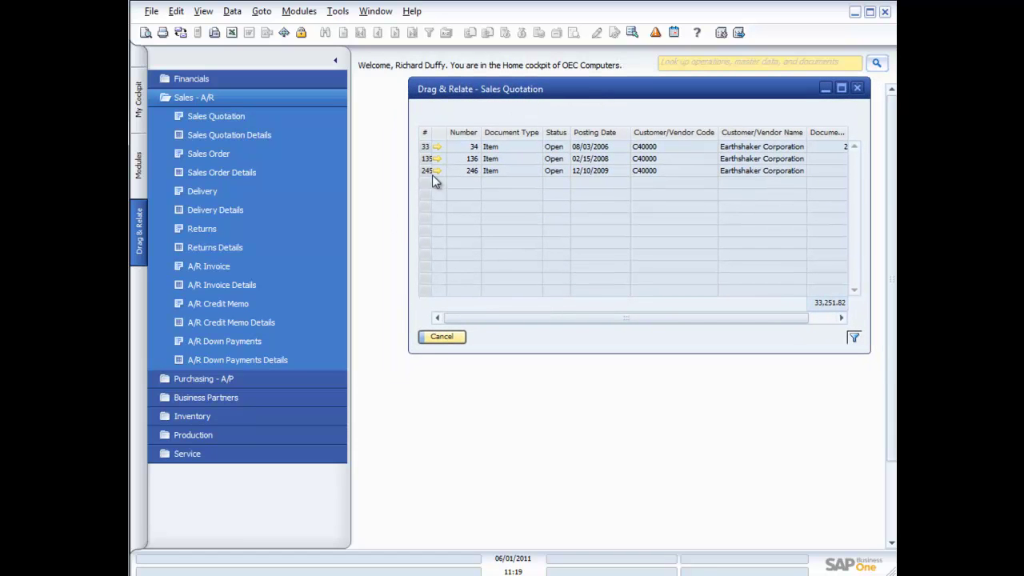
pyautogui.click(227, 396)
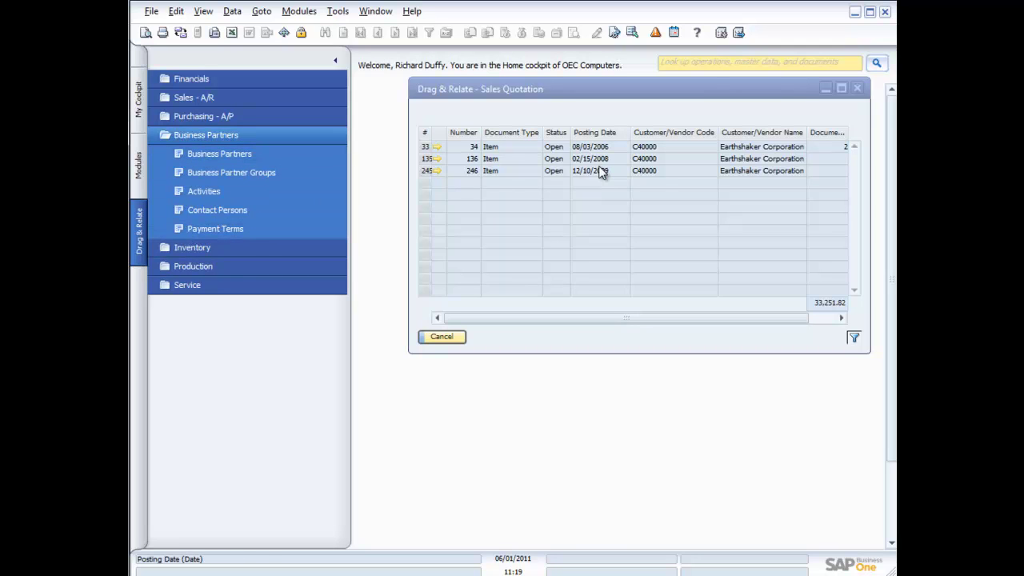
pyautogui.moveTo(644, 152); pyautogui.dragTo(216, 155)
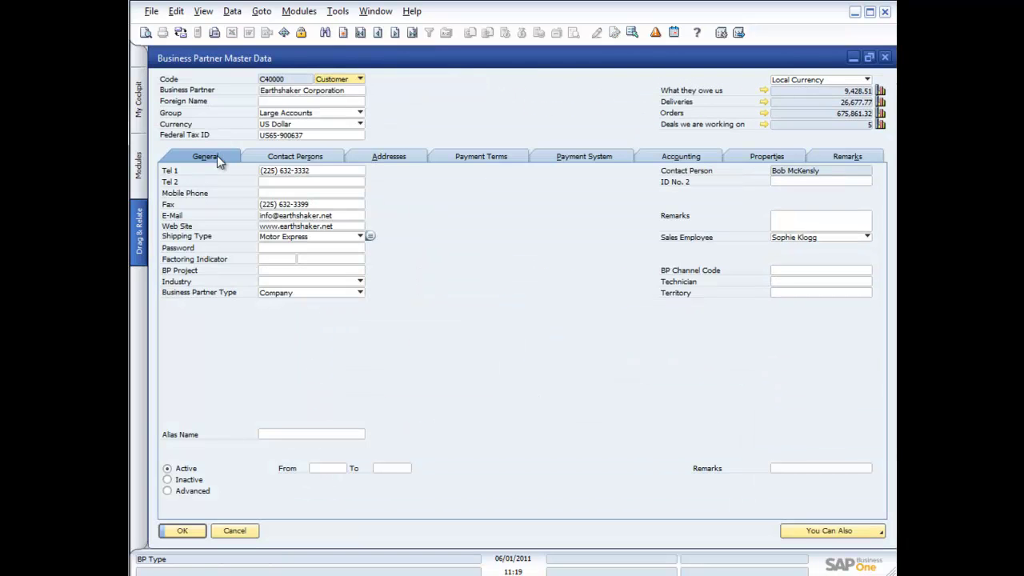
pyautogui.click(885, 59)
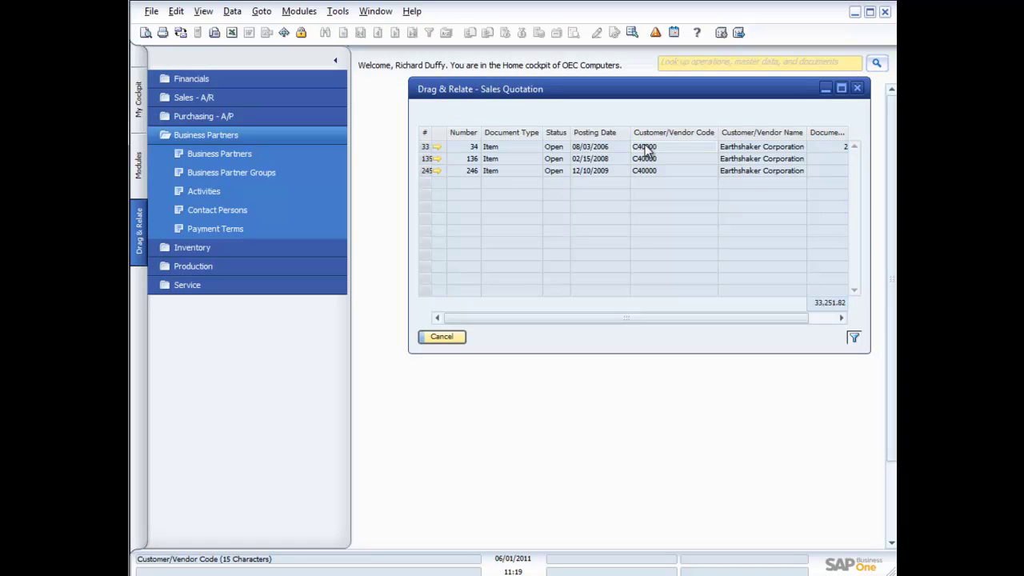
pyautogui.moveTo(646, 152); pyautogui.dragTo(200, 160)
pyautogui.moveTo(193, 153); pyautogui.dragTo(193, 153)
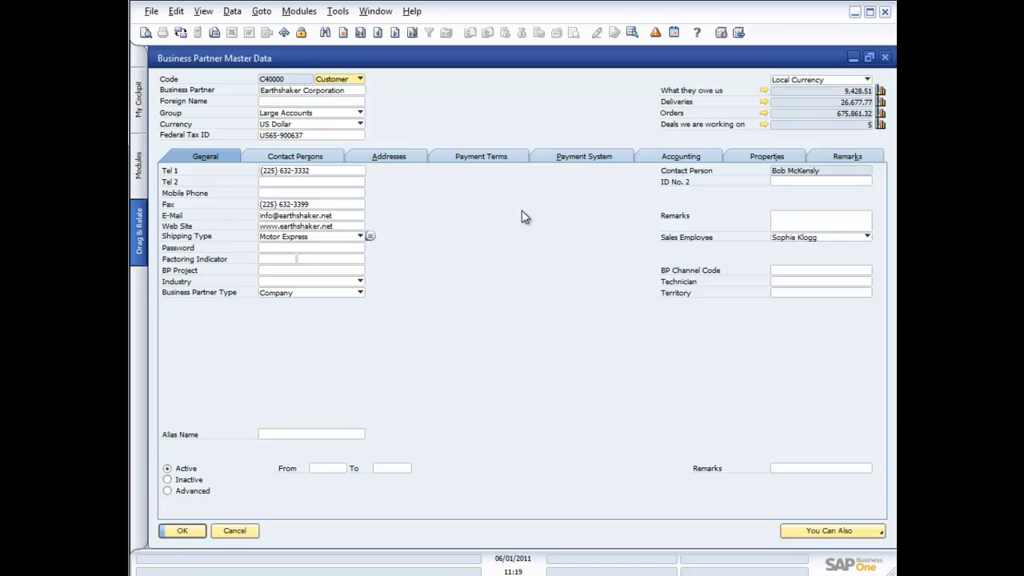
pyautogui.click(885, 59)
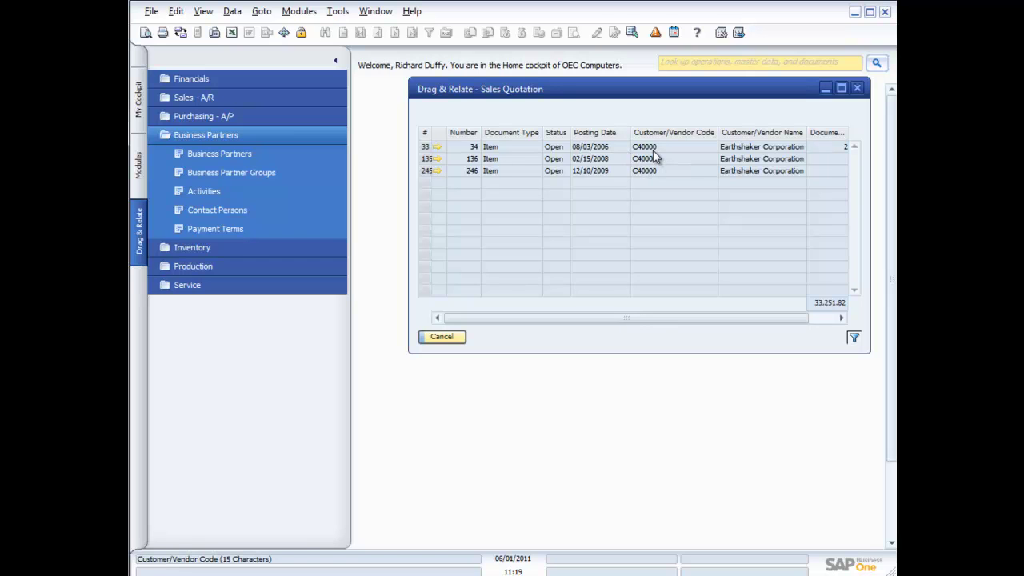
# Step: Relate the same customer code to Activities to view its activity record, and close both the record and the quotation list
pyautogui.moveTo(653, 151); pyautogui.dragTo(193, 190)
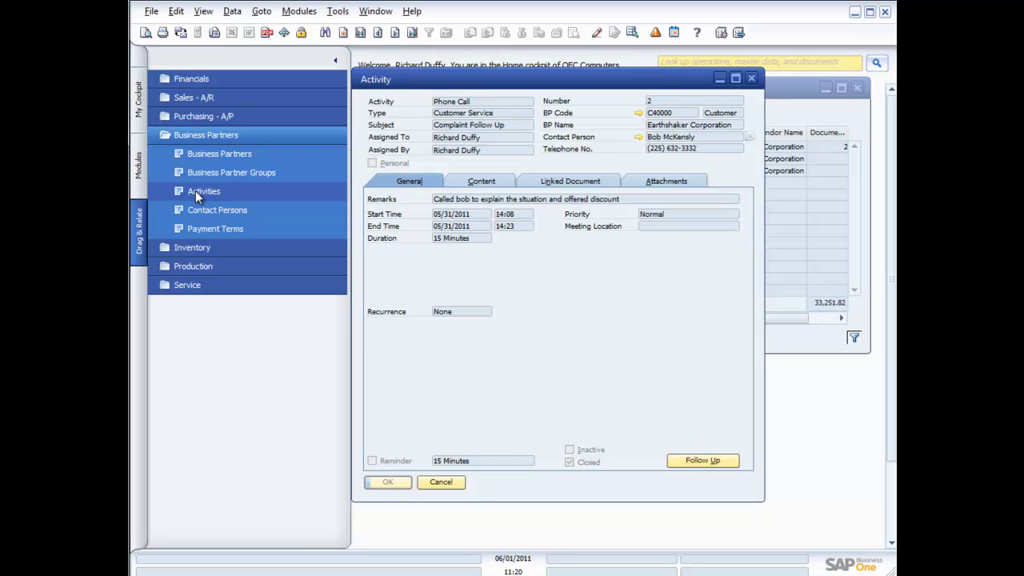
pyautogui.click(457, 481)
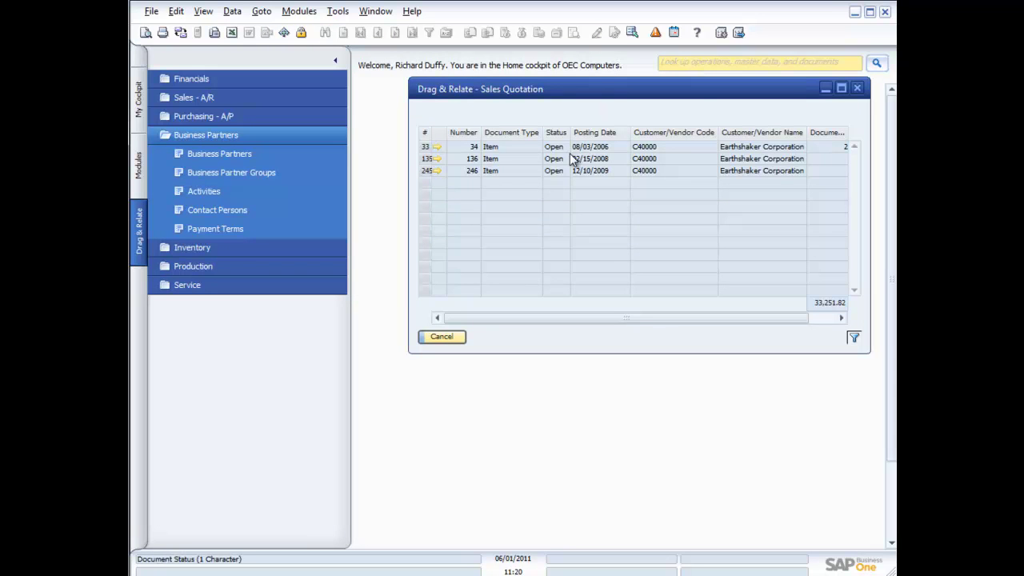
pyautogui.click(858, 88)
# Step: Open the Drag & Relate list of Purchase Orders under Purchasing - A/P
pyautogui.click(224, 133)
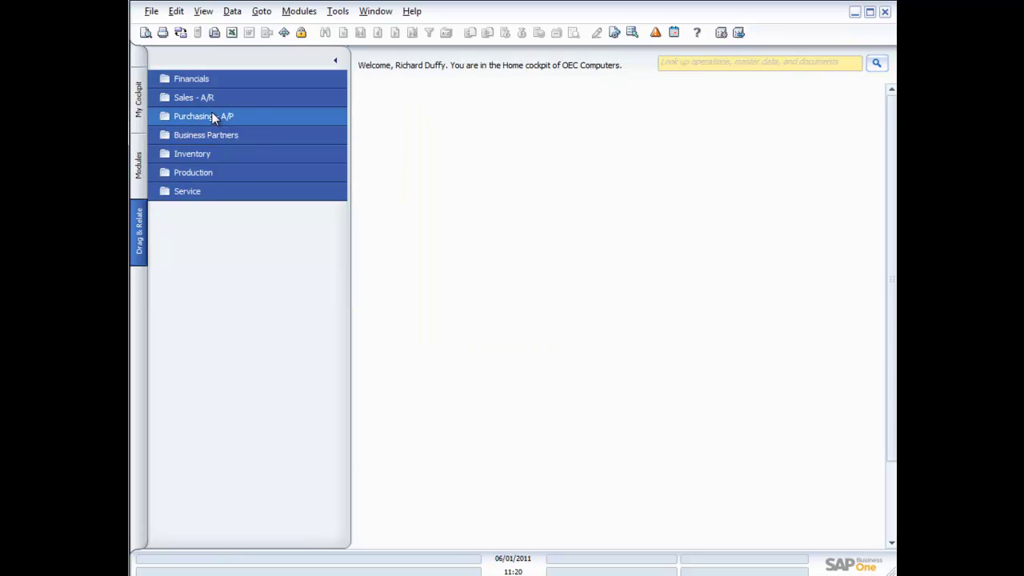
pyautogui.click(205, 116)
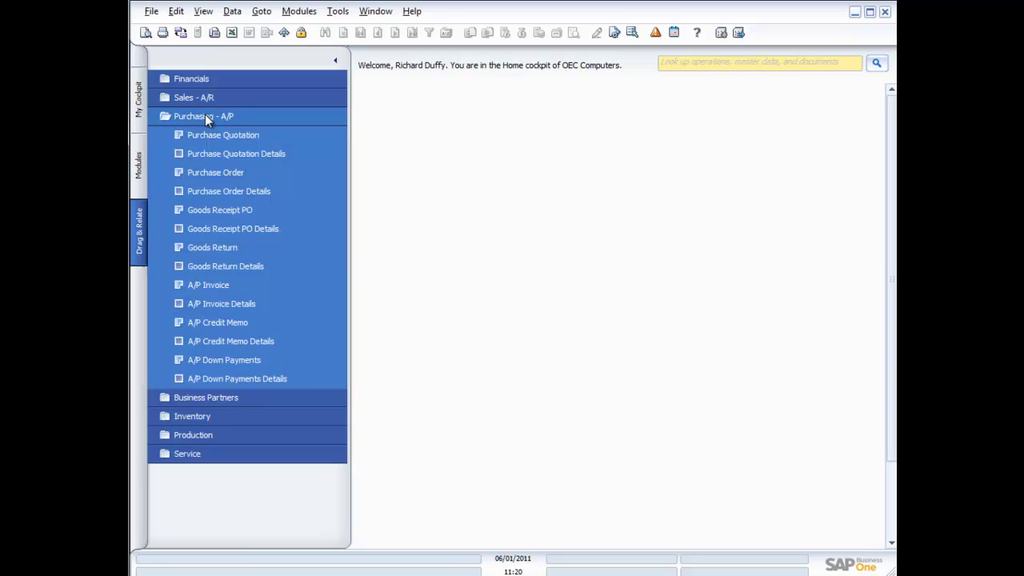
pyautogui.click(215, 173)
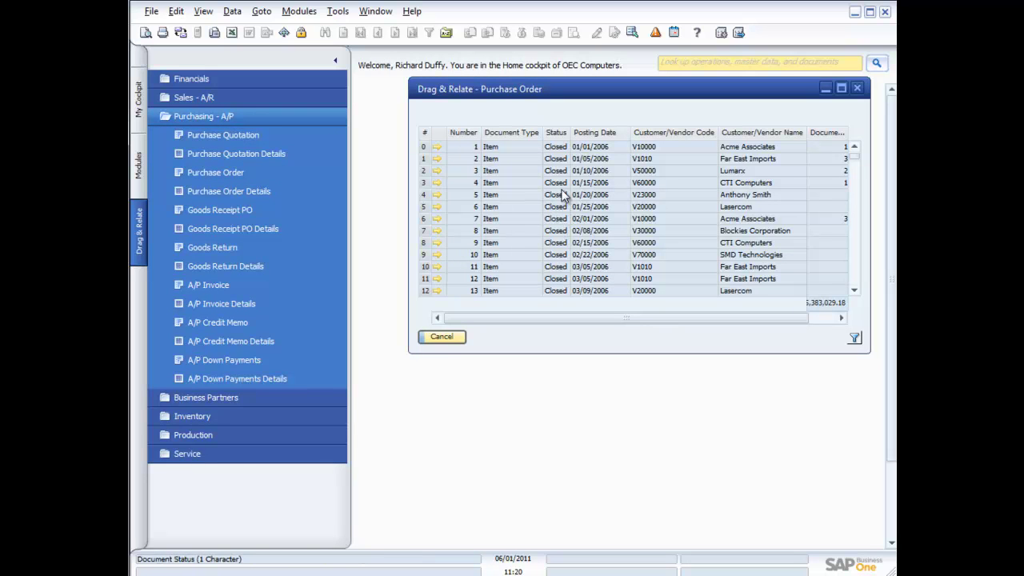
# Step: Filter the Purchase Order list to records whose Status equals O, and reposition the list window
pyautogui.scroll(-5, 553, 177)
pyautogui.scroll(-6, 552, 170)
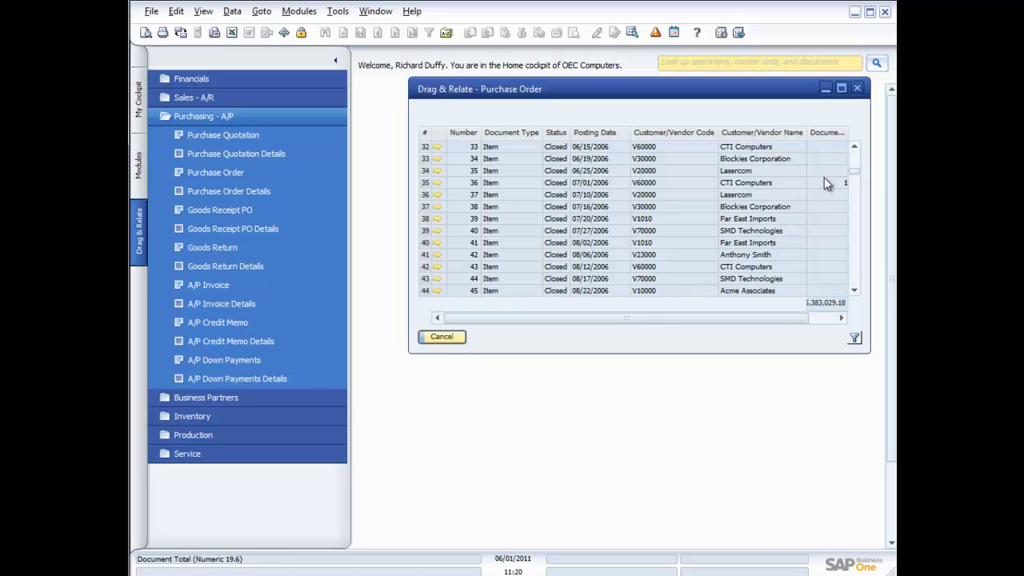
pyautogui.moveTo(856, 170); pyautogui.dragTo(856, 286)
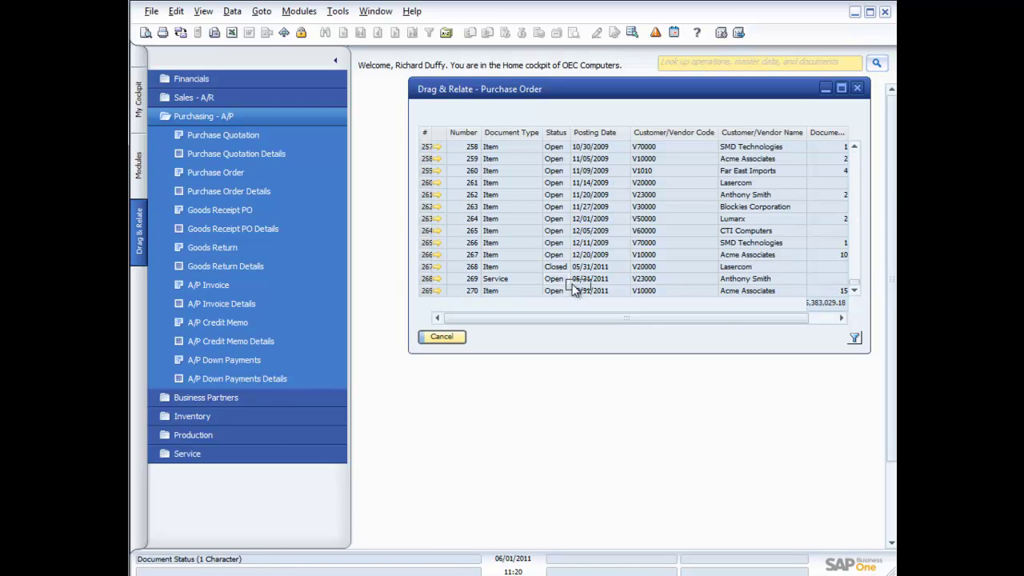
pyautogui.click(855, 342)
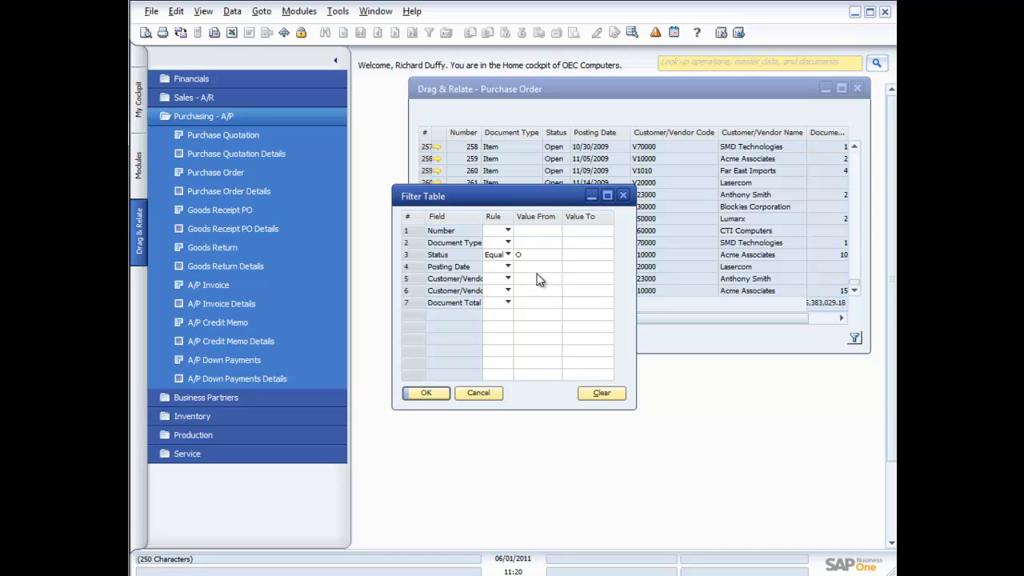
pyautogui.click(446, 392)
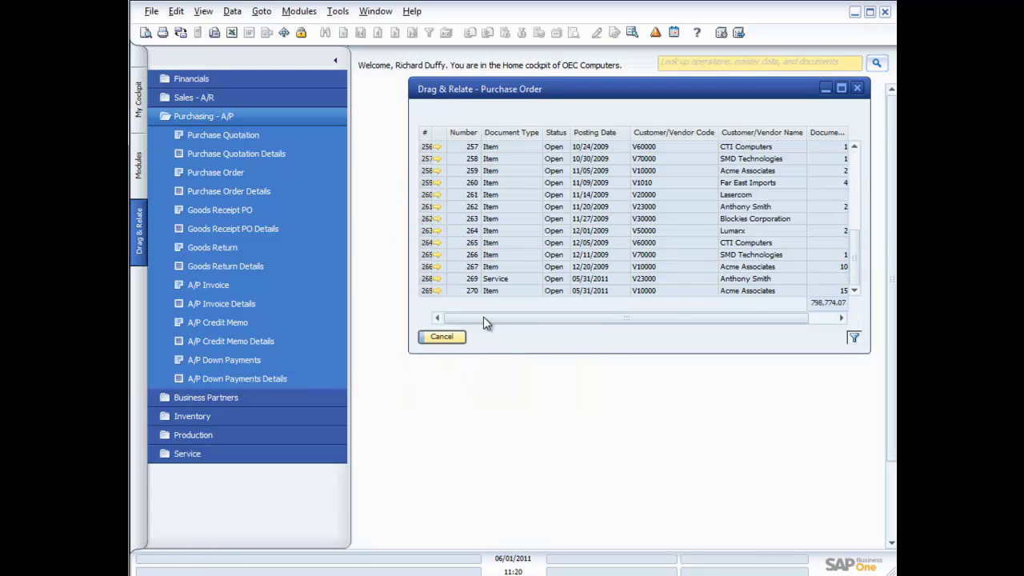
pyautogui.moveTo(520, 96); pyautogui.dragTo(478, 107)
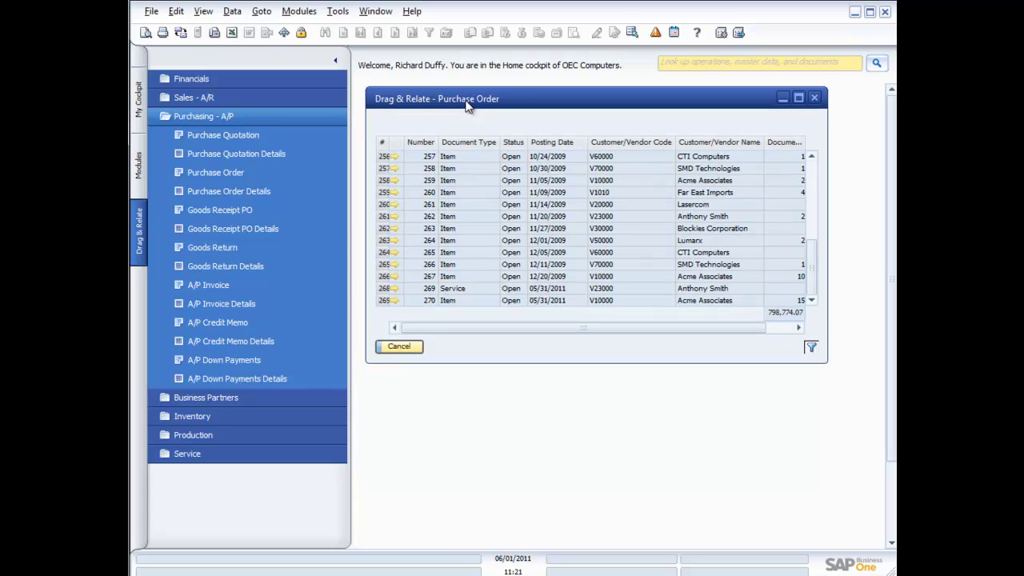
# Step: View the print preferences and the Send Message form for the Purchase Order list, and cancel both
pyautogui.click(146, 34)
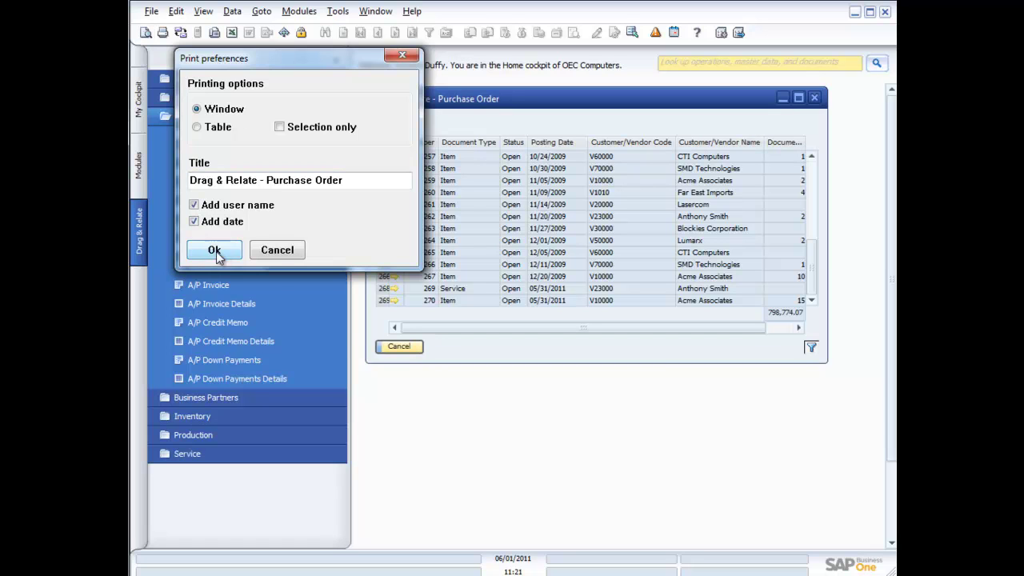
pyautogui.click(277, 251)
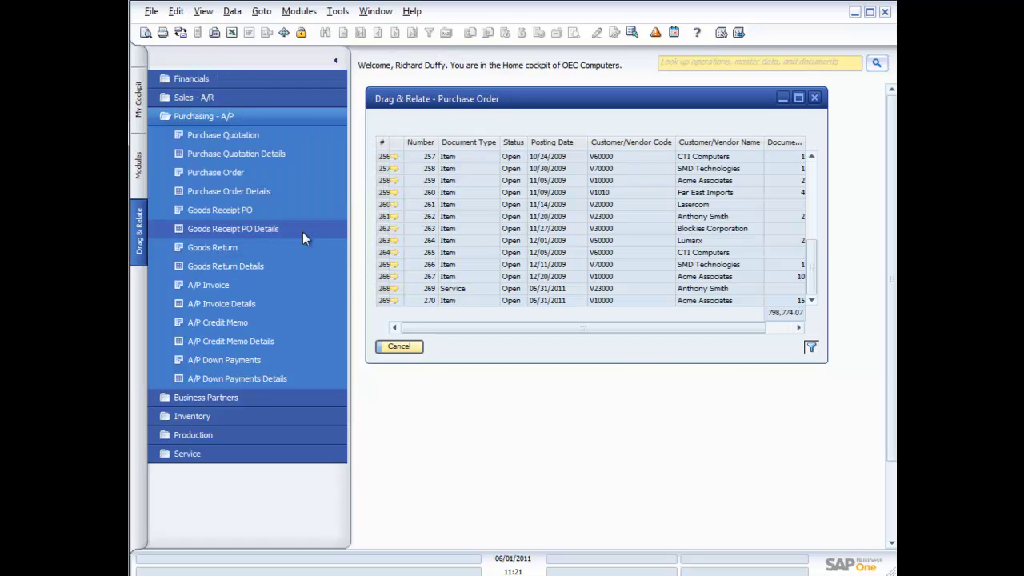
pyautogui.click(181, 33)
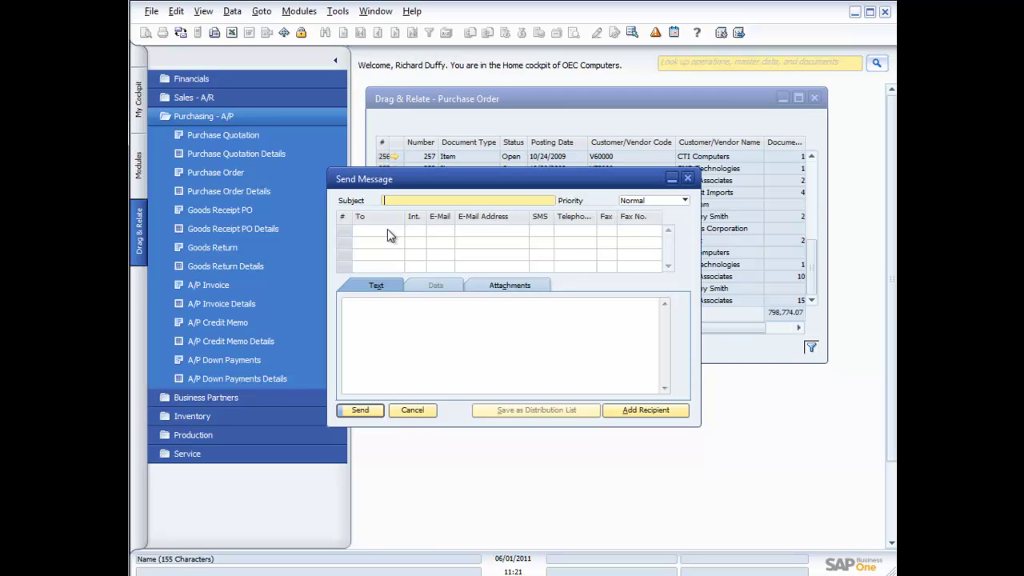
pyautogui.click(413, 410)
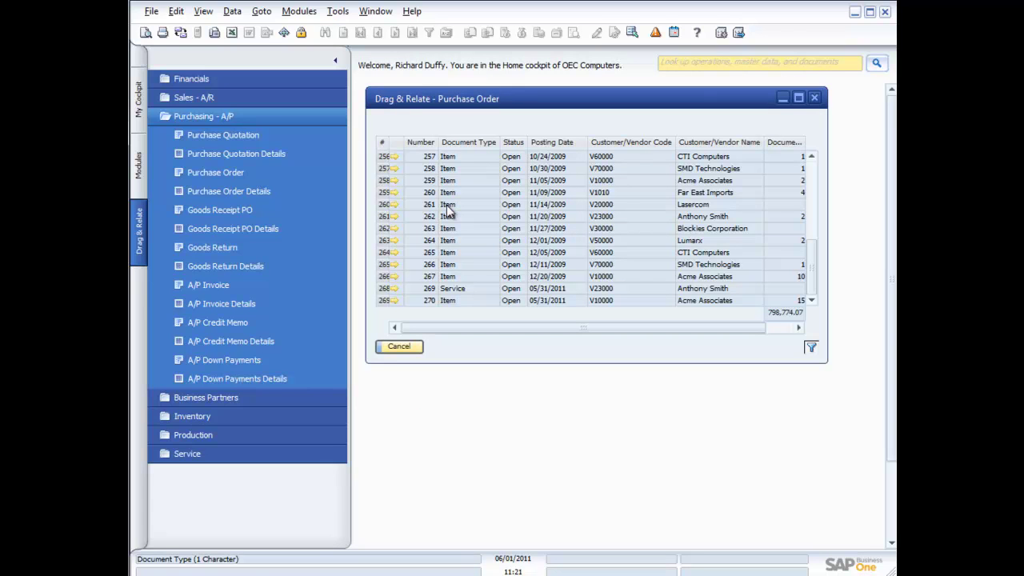
# Step: Close the Purchase Order list and collapse the Purchasing - A/P group
pyautogui.click(814, 97)
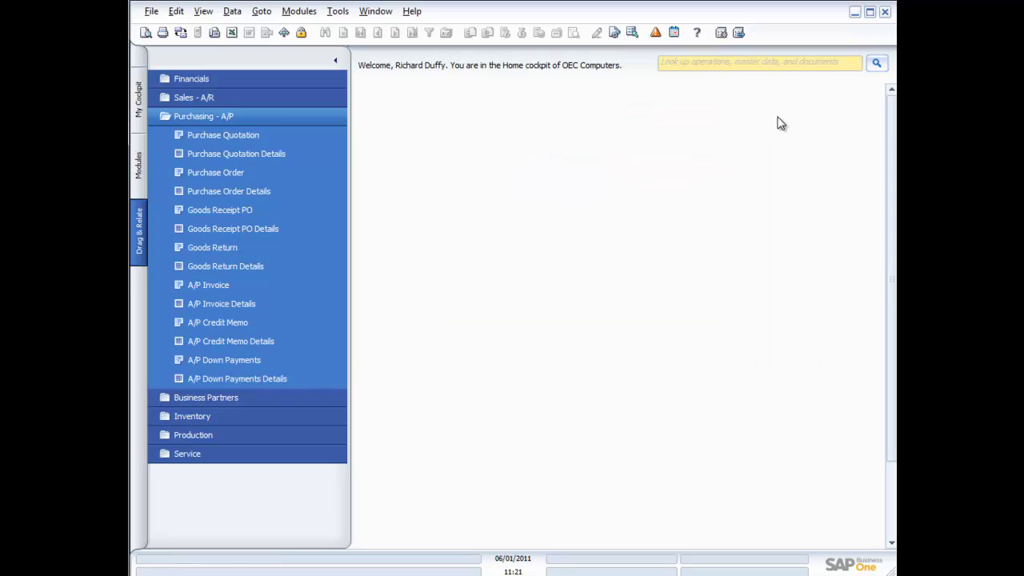
pyautogui.click(227, 119)
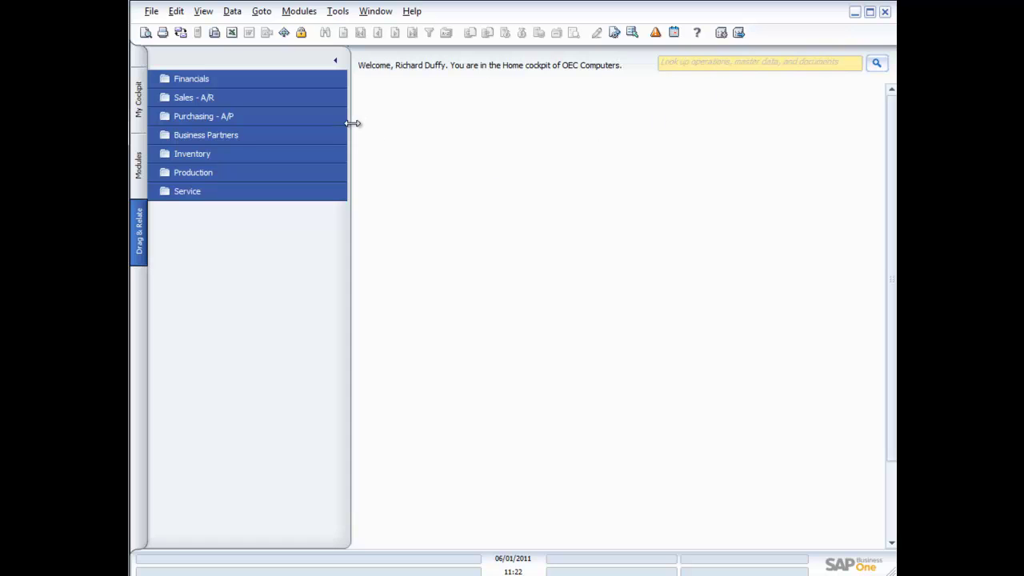
# Step: Look up the enterprise search suggestions for the letter "E"
pyautogui.click(693, 63)
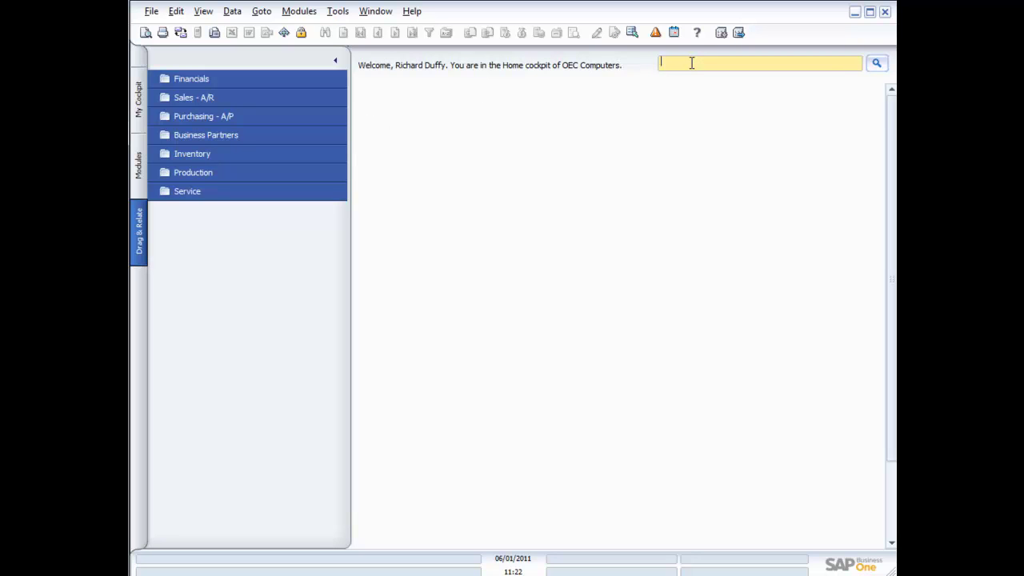
pyautogui.write('Ed')
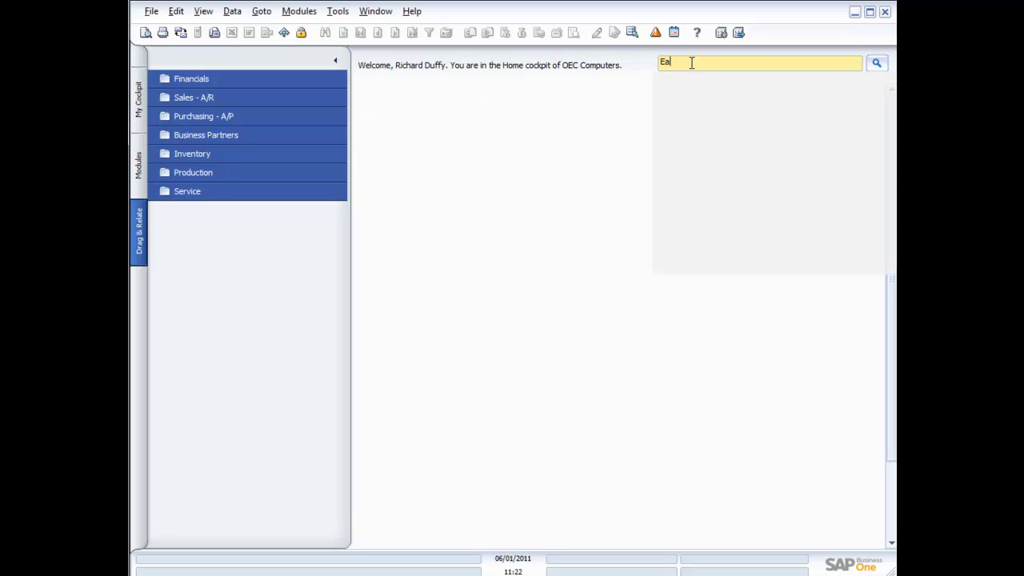
pyautogui.press('BackSpace')
pyautogui.press('BackSpace')
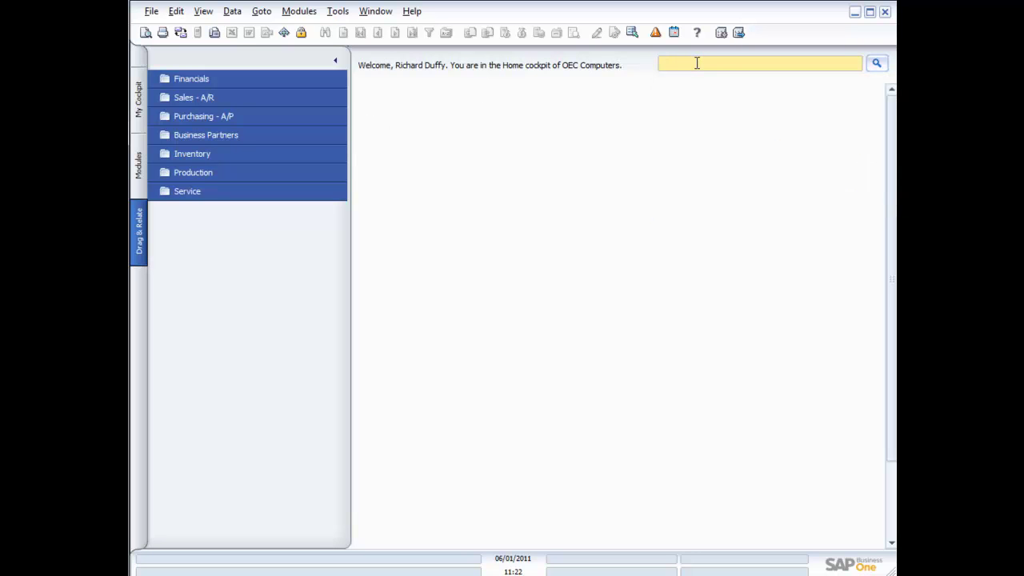
pyautogui.write('E')
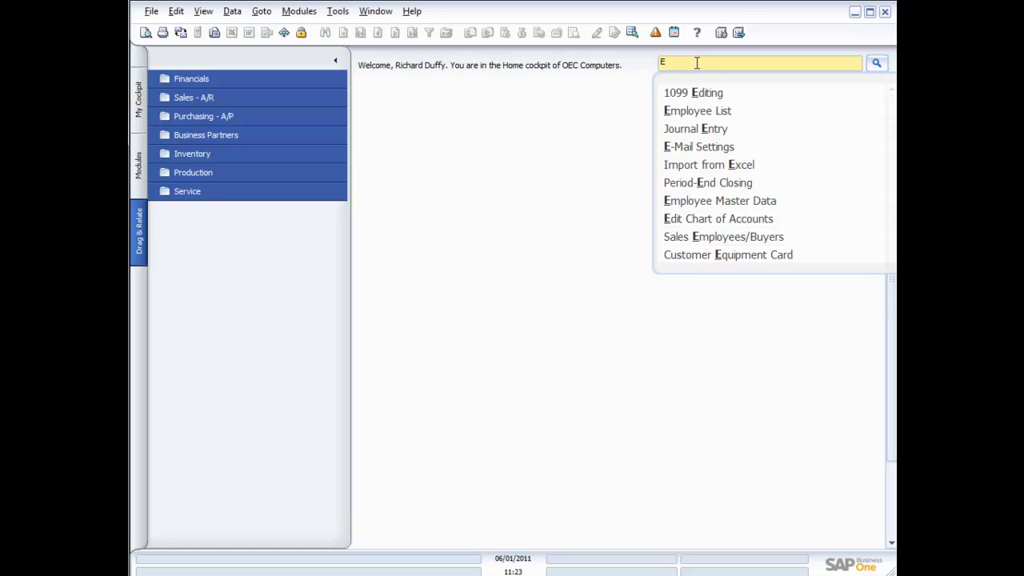
# Step: Replace the search text with "bus", open the suggested Business Partner Master Data form, and close it
pyautogui.press('BackSpace')
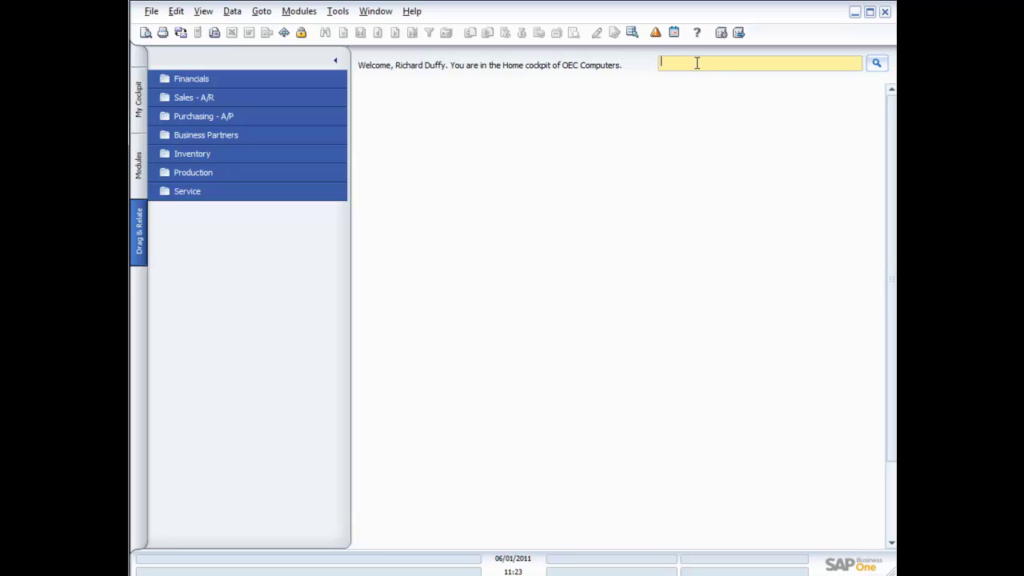
pyautogui.write('bus')
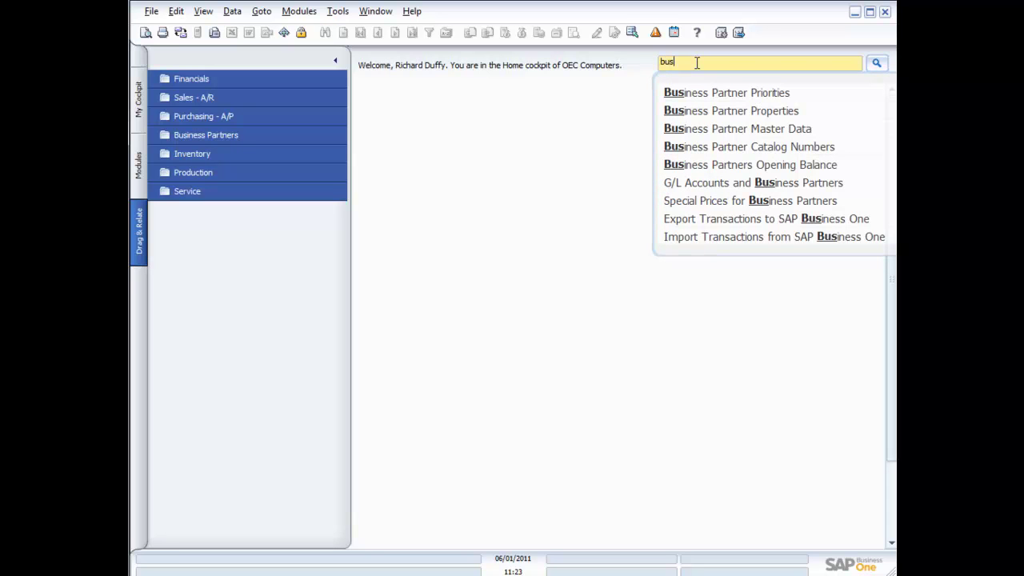
pyautogui.click(699, 128)
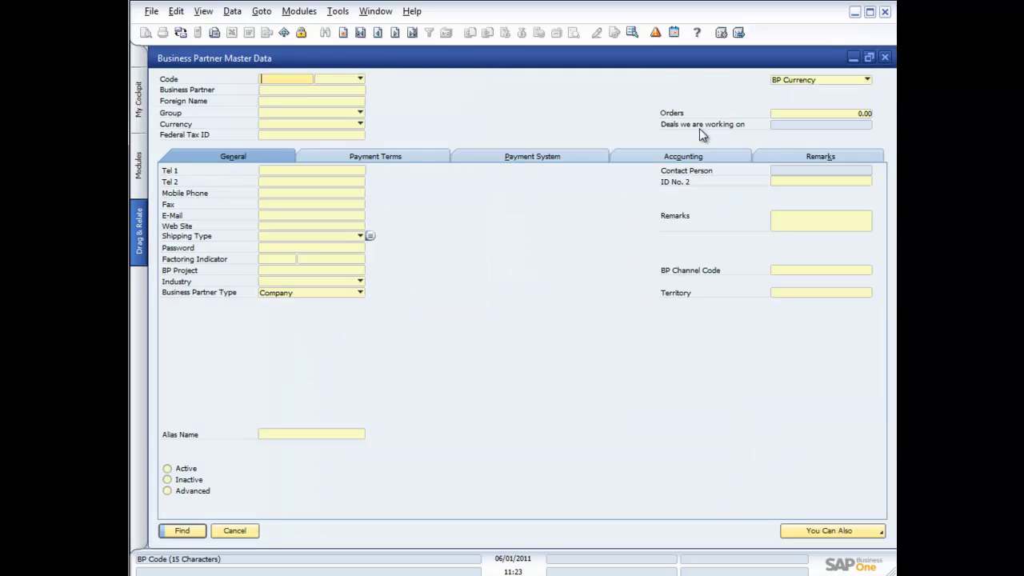
pyautogui.click(885, 57)
# Step: Search for "sales" instead, open the suggested Sales Order form, and close it
pyautogui.press('BackSpace')
pyautogui.press('BackSpace')
pyautogui.press('BackSpace')
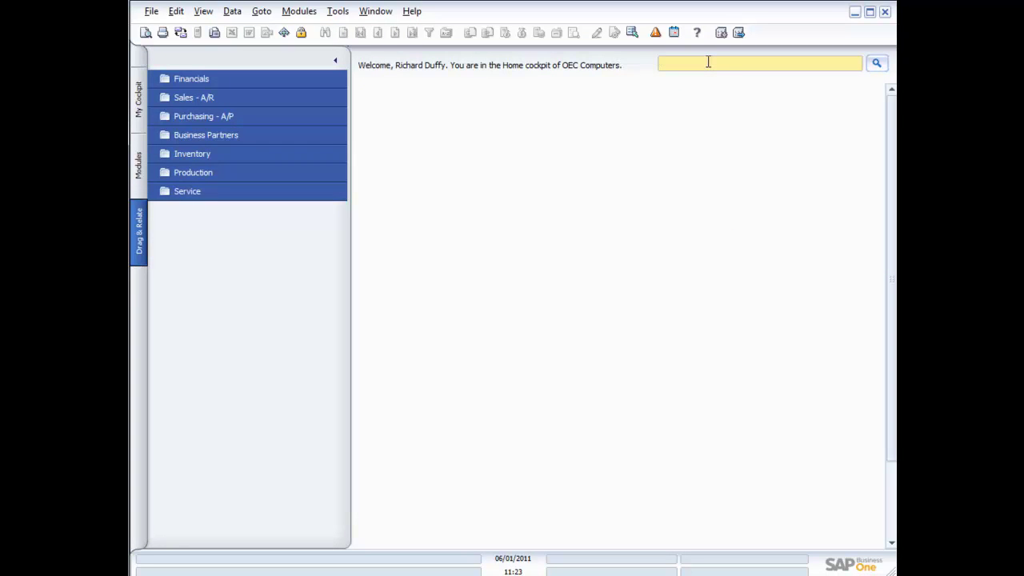
pyautogui.write('sales')
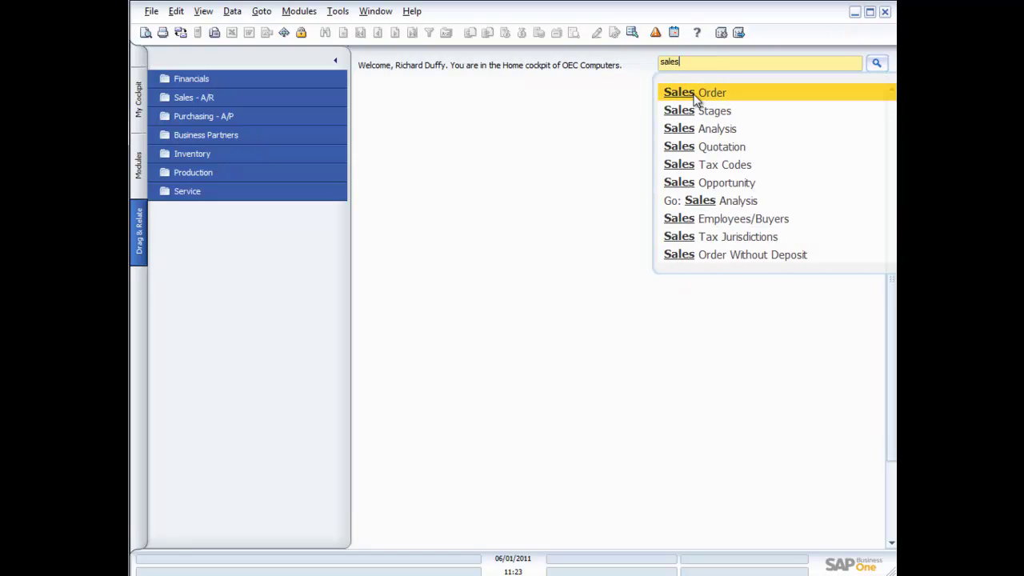
pyautogui.click(693, 94)
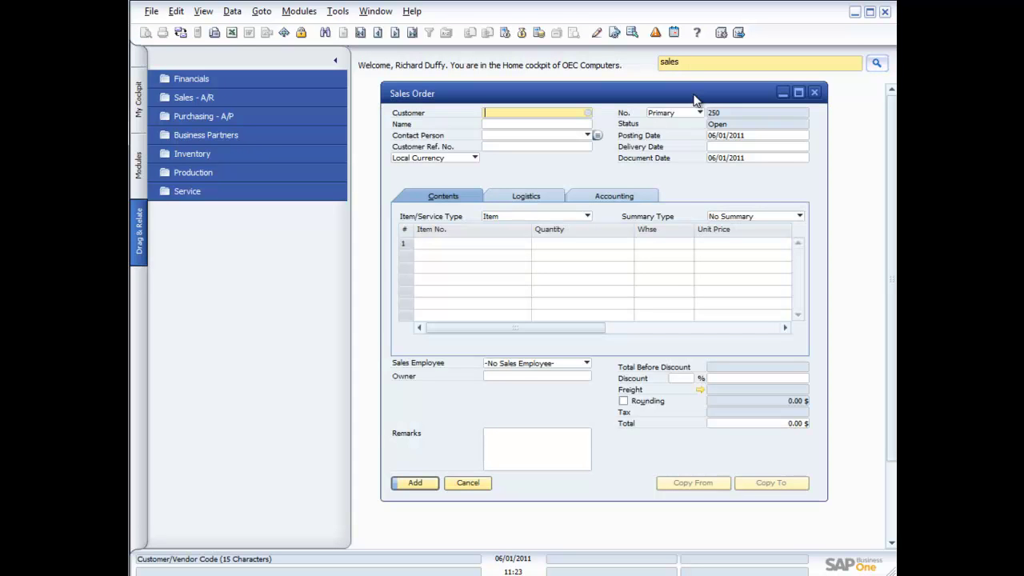
pyautogui.click(815, 94)
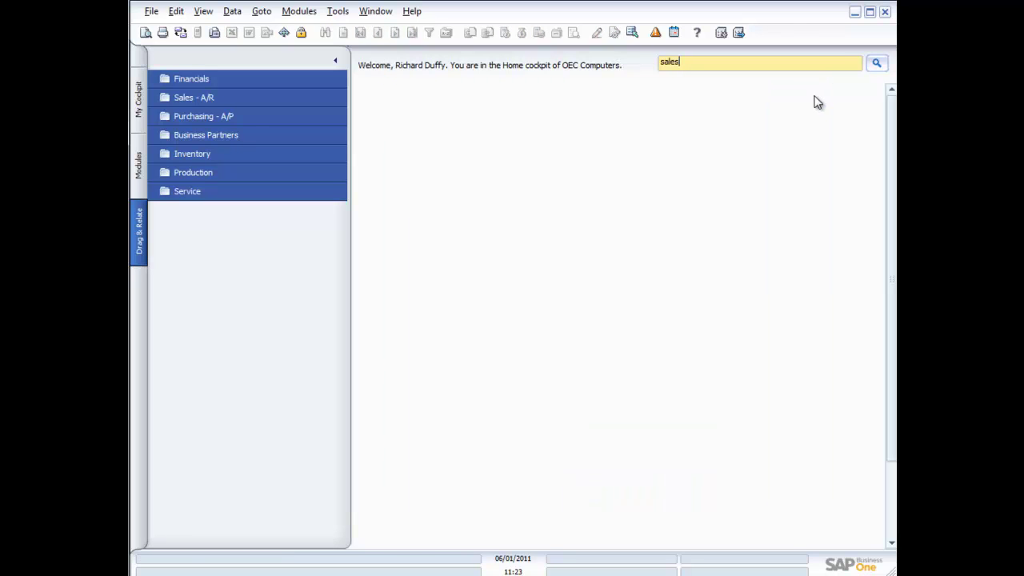
# Step: Search all data for "earth" to view the Earthshaker Corporation master data record, and close it
pyautogui.click(704, 63)
pyautogui.press('BackSpace')
pyautogui.press('BackSpace')
pyautogui.press('BackSpace')
pyautogui.press('BackSpace')
pyautogui.press('BackSpace')
pyautogui.write('earth')
pyautogui.press('Return')
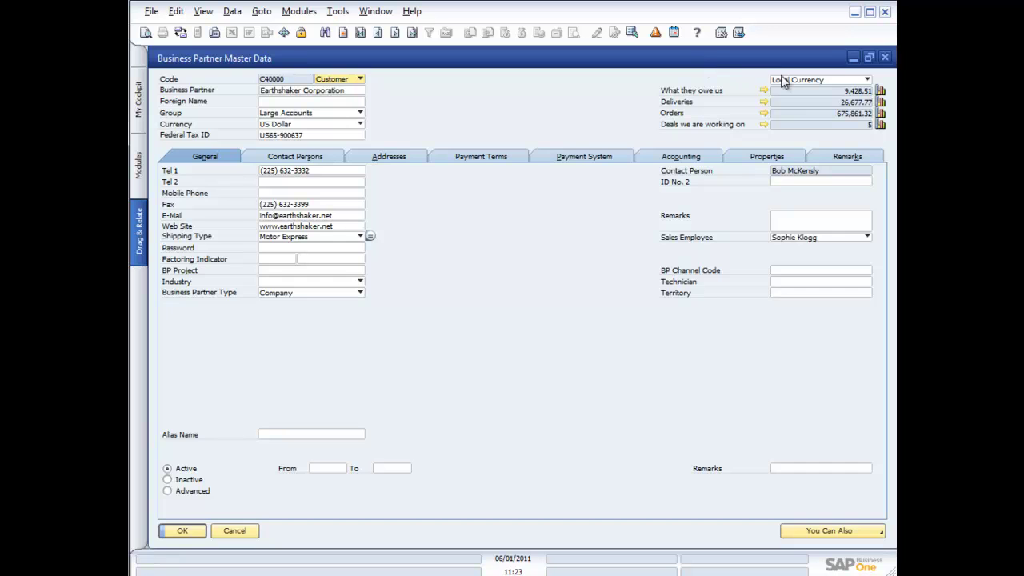
pyautogui.click(885, 58)
# Step: Search all data for "e" and move the Lookup Results window away from the workspace edge
pyautogui.click(704, 67)
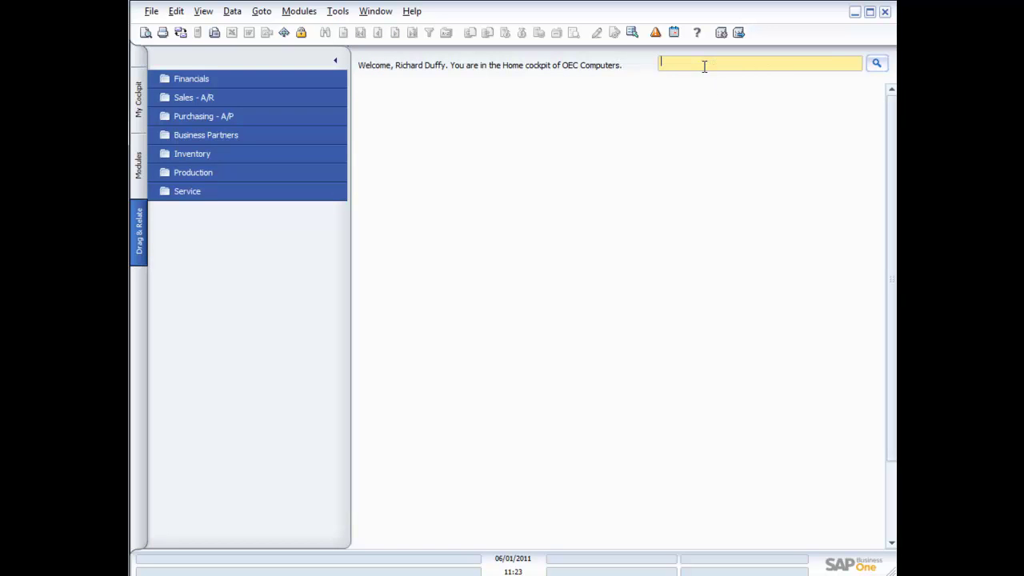
pyautogui.write('e')
pyautogui.press('Return')
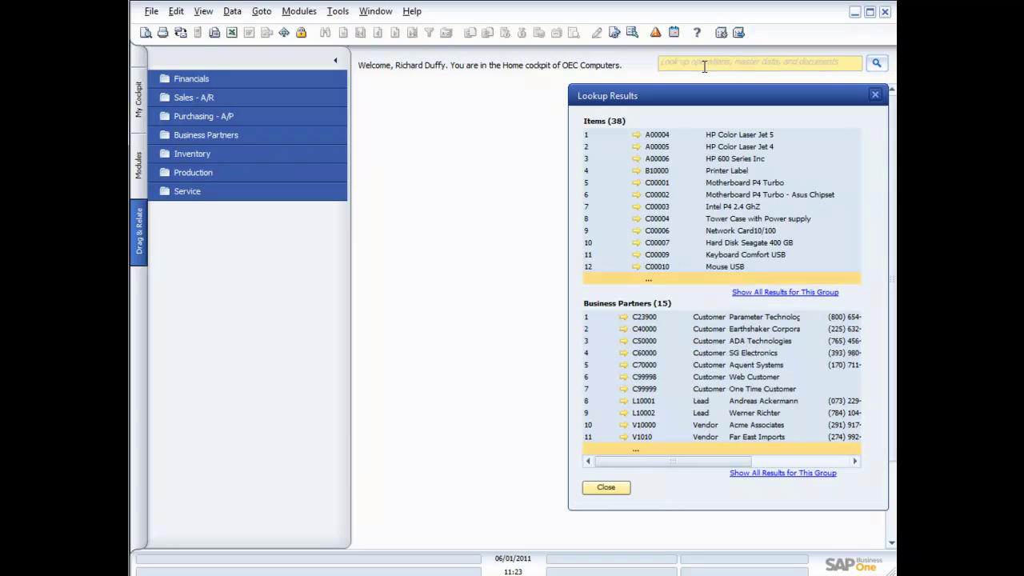
pyautogui.moveTo(606, 91); pyautogui.dragTo(539, 94)
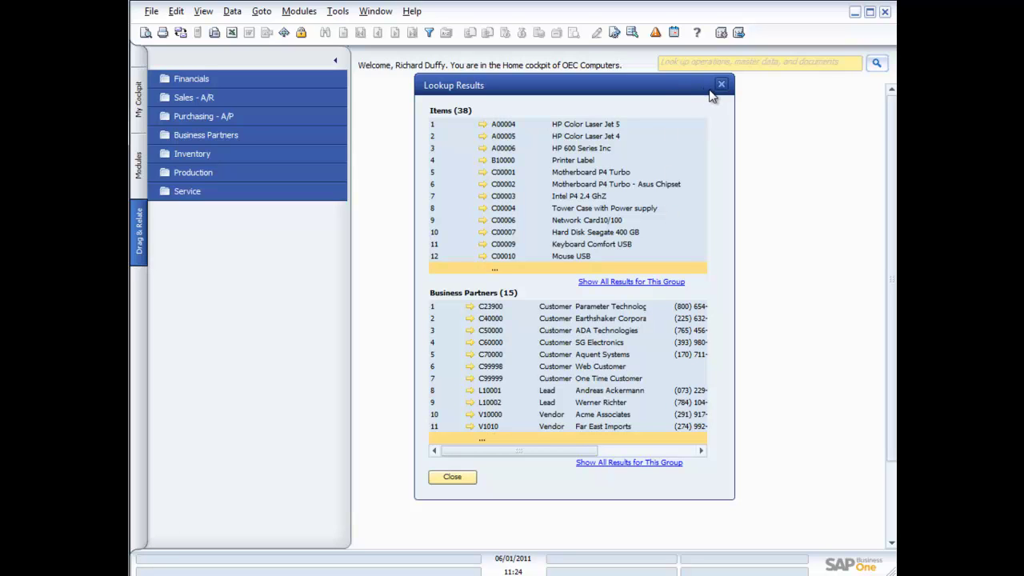
# Step: View the Earthshaker Corporation record from the lookup results, and close both the record and the results
pyautogui.click(606, 318)
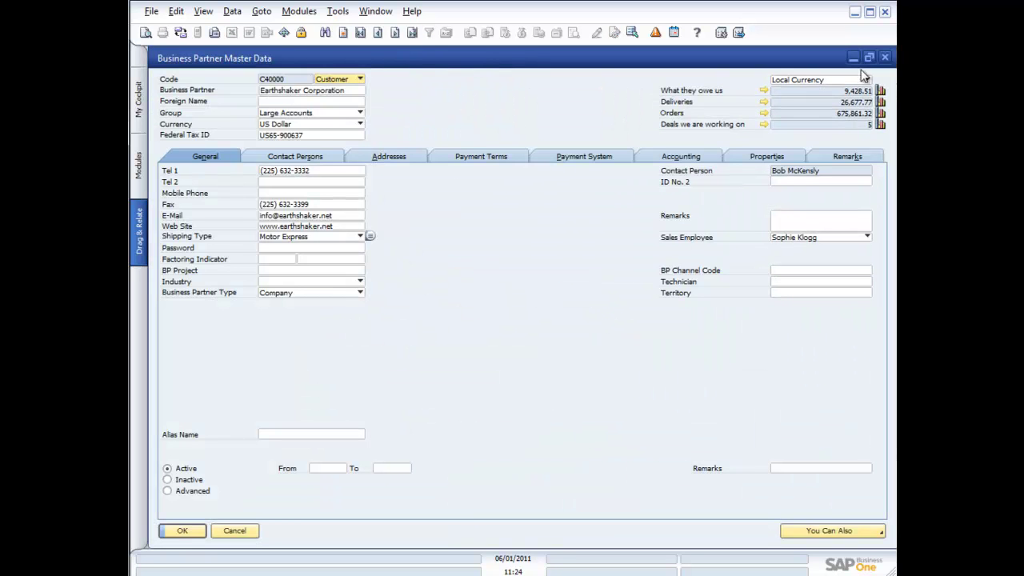
pyautogui.click(885, 57)
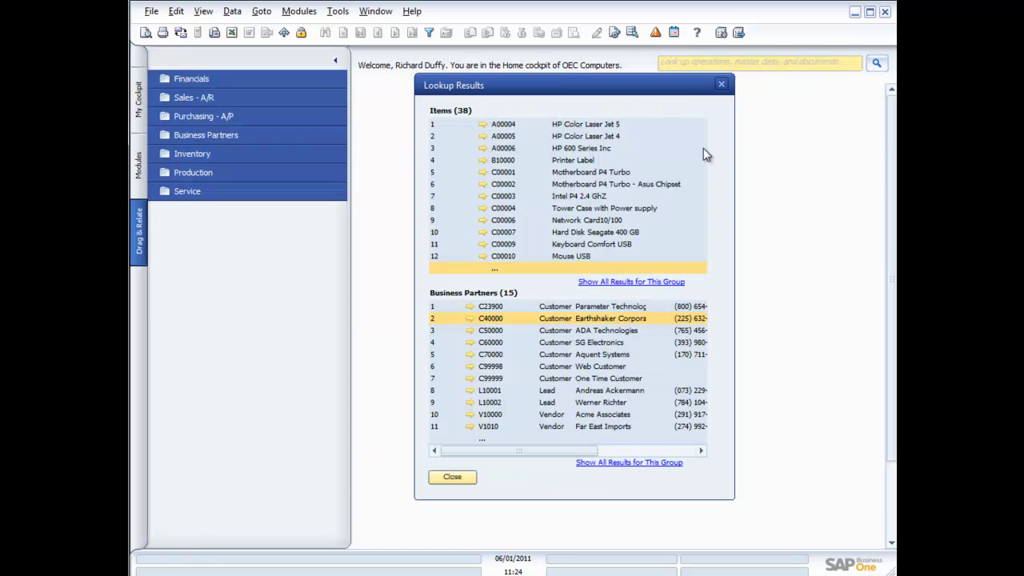
pyautogui.click(723, 86)
# Step: Search all data for "IBM" and open the master data of the item IBM Infoprint 1312
pyautogui.click(705, 61)
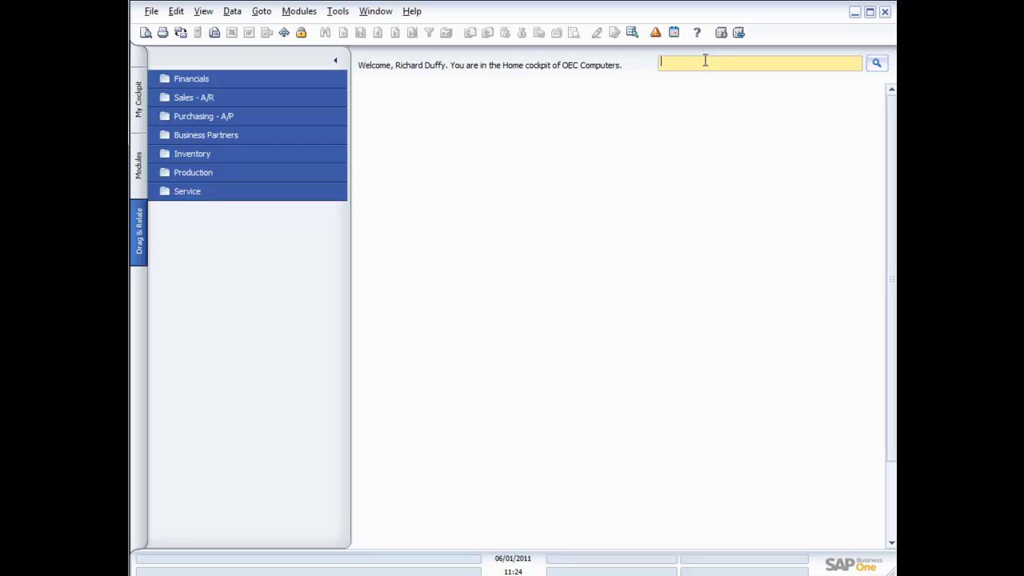
pyautogui.write('IBM')
pyautogui.press('Return')
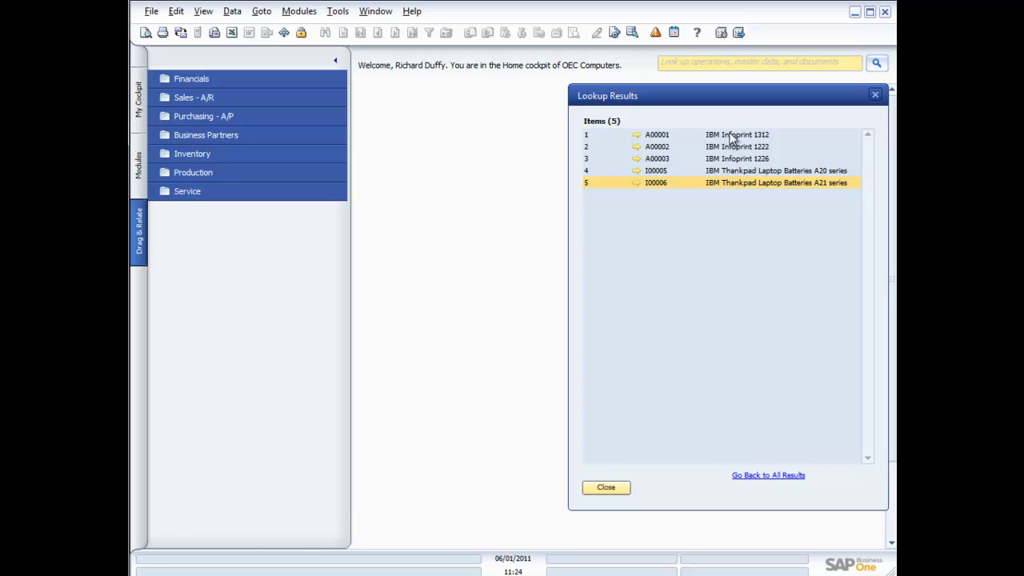
pyautogui.click(637, 137)
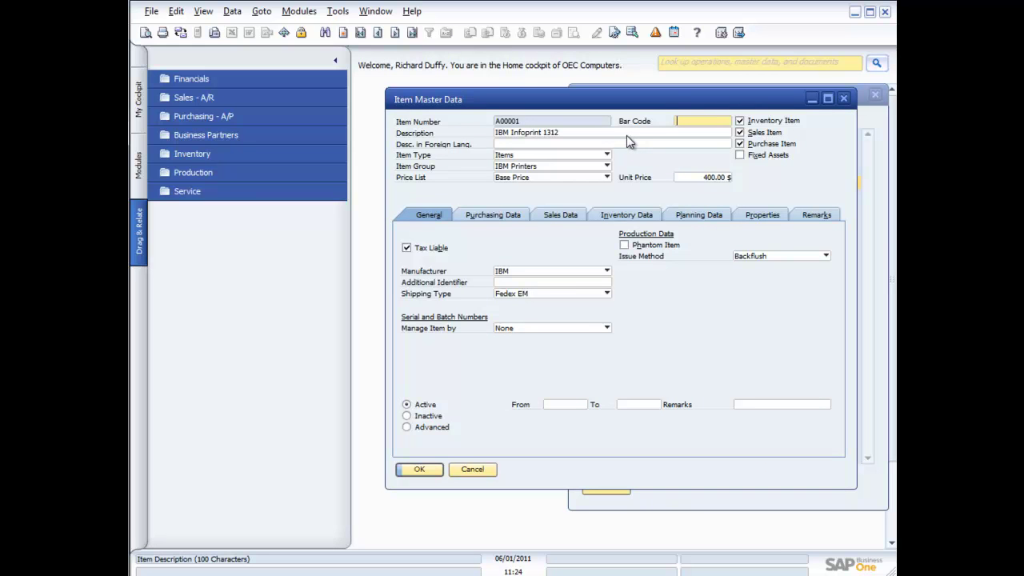
# Step: Expand the Service group in Drag & Relate beside the open item record
pyautogui.click(142, 243)
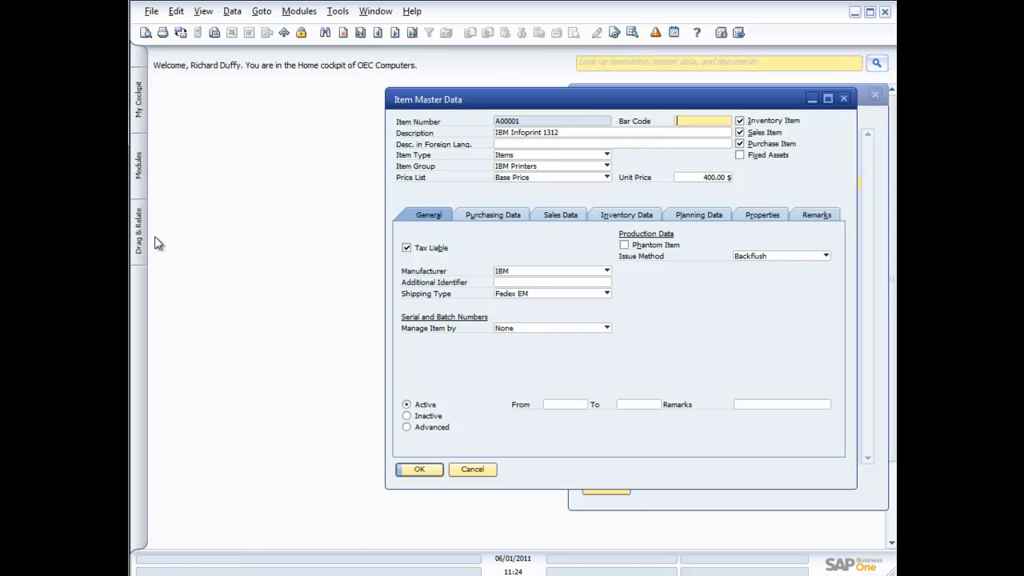
pyautogui.click(137, 241)
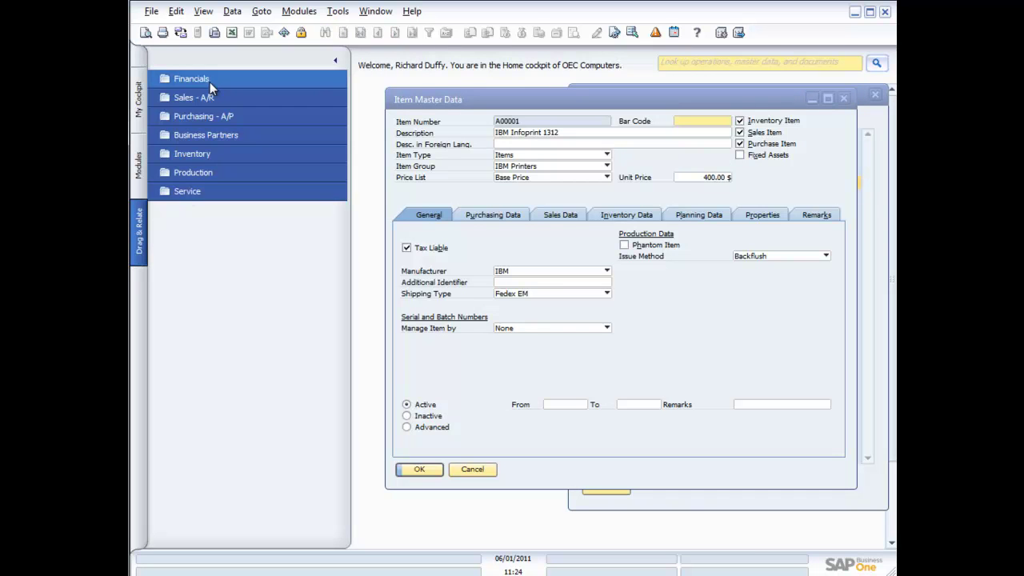
pyautogui.click(185, 116)
pyautogui.click(185, 117)
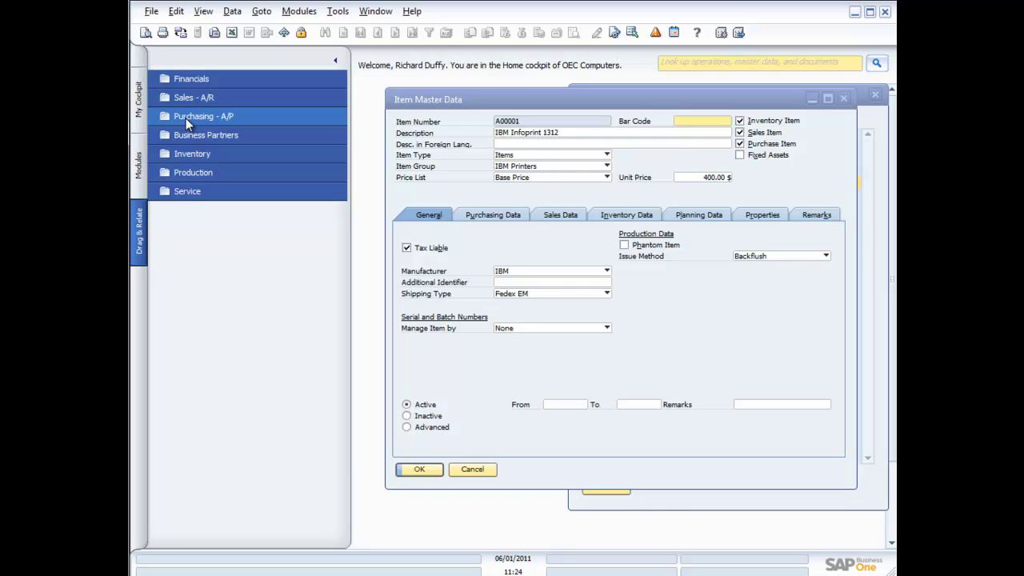
pyautogui.click(193, 192)
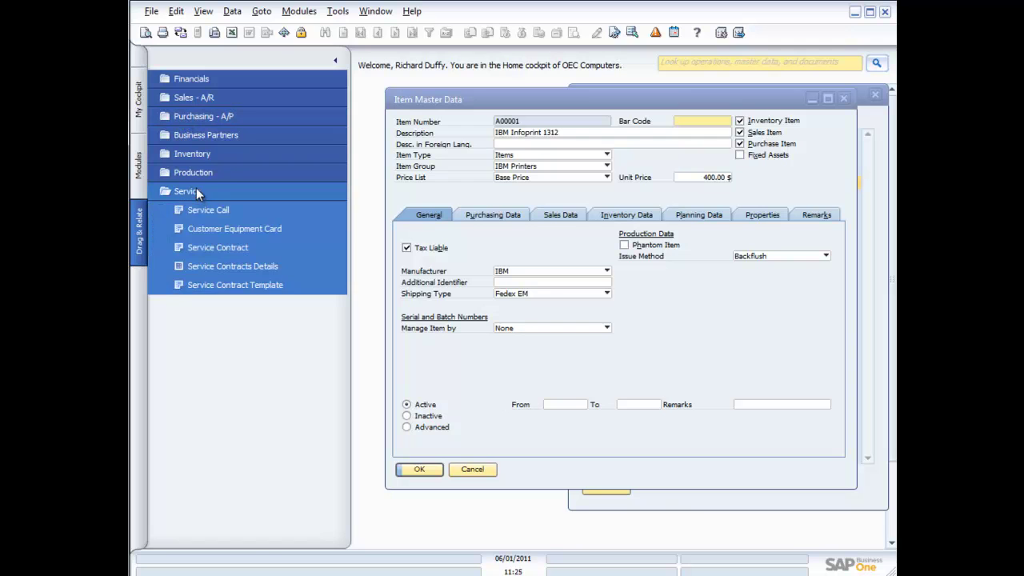
# Step: Try to relate item number A00001 to Service Call and Customer Equipment Card, and close the item record and lookup results
pyautogui.click(513, 122)
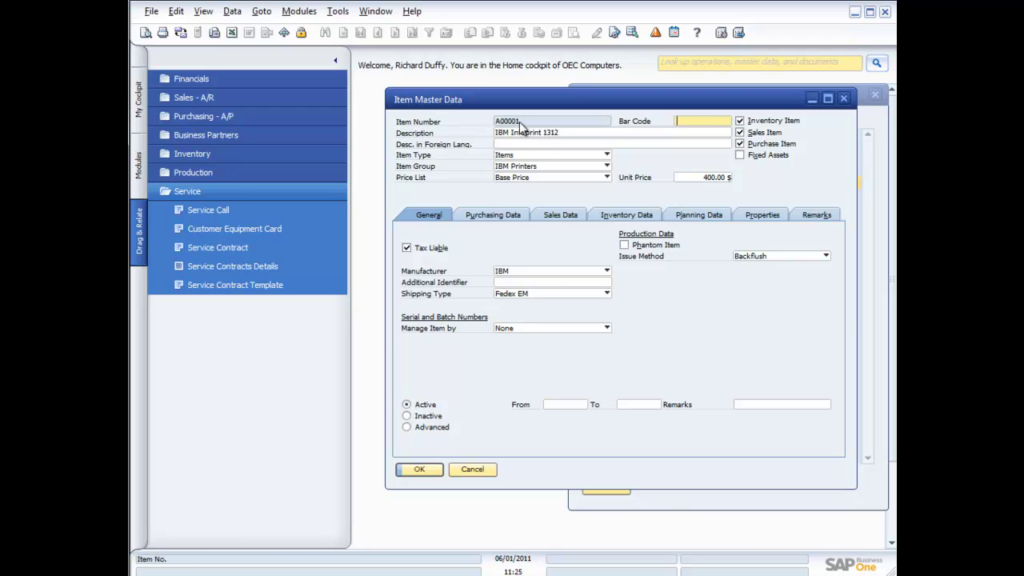
pyautogui.moveTo(512, 123); pyautogui.dragTo(208, 212)
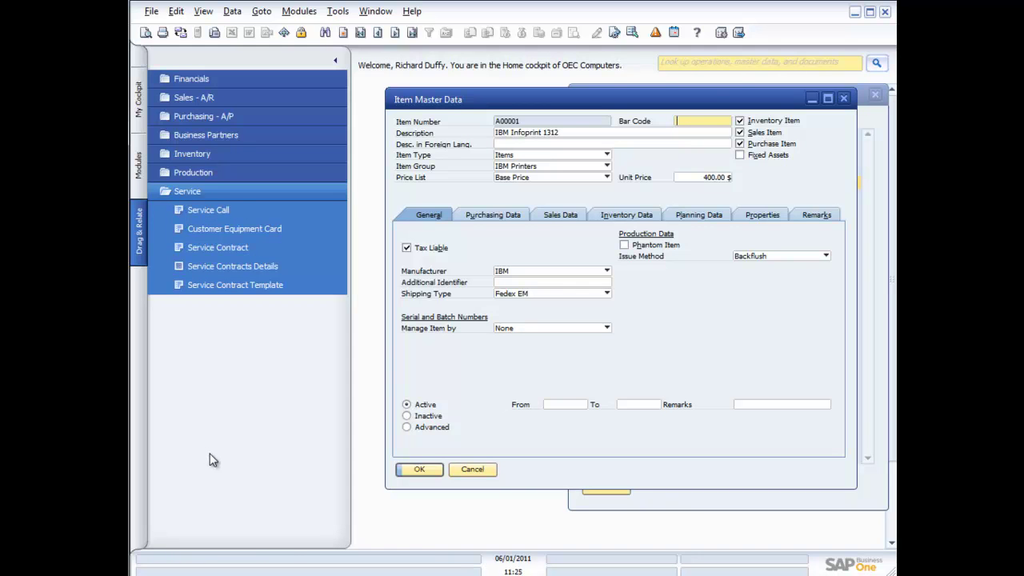
pyautogui.moveTo(504, 122); pyautogui.dragTo(236, 231)
pyautogui.click(843, 98)
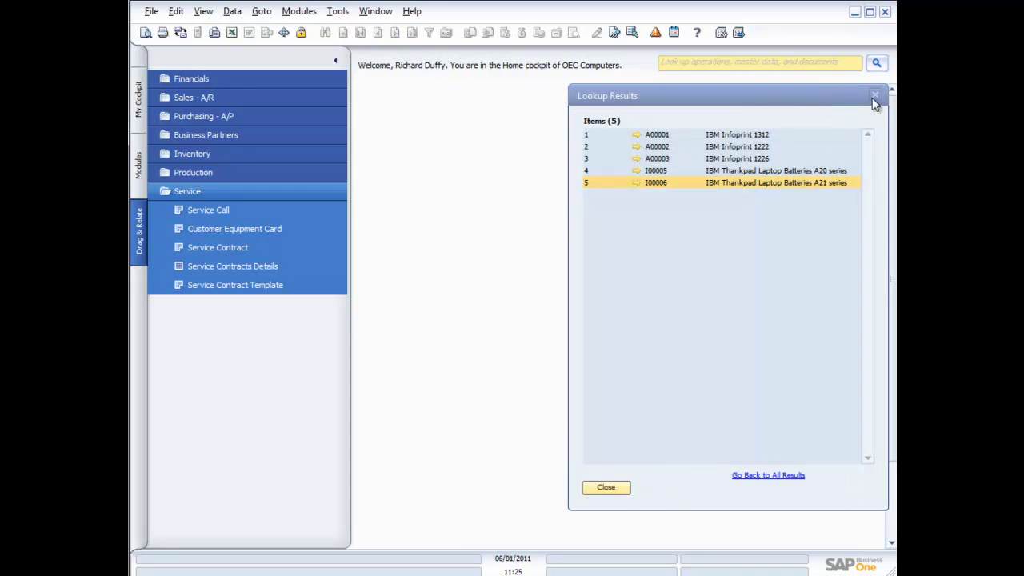
pyautogui.click(876, 97)
# Step: Search all data for "server" and open the Bill of Materials of Server Point 10000
pyautogui.click(777, 61)
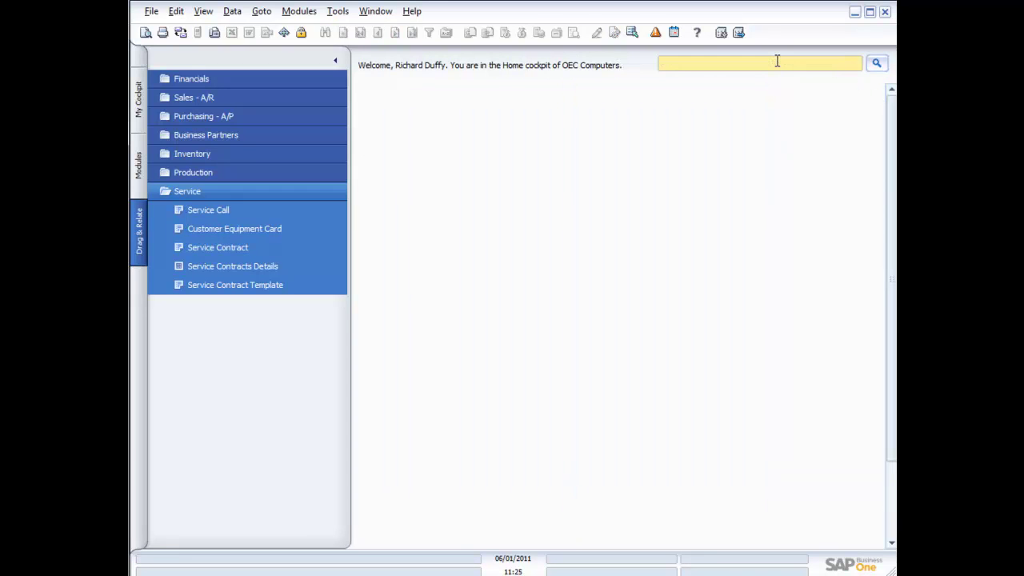
pyautogui.write('server')
pyautogui.press('Return')
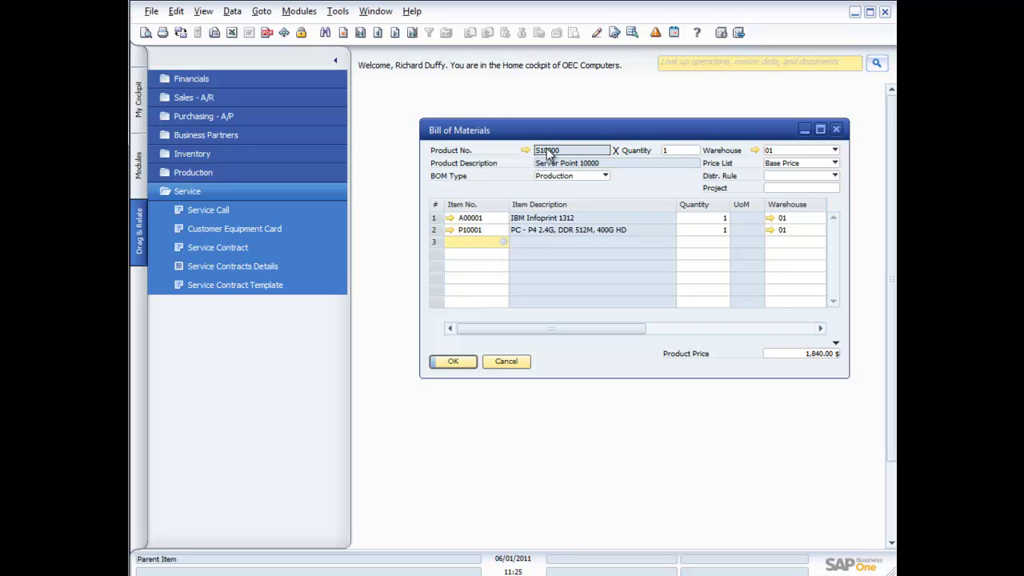
# Step: Relate product number S10000 to Service Call, view the related service call, and cancel both open forms
pyautogui.click(202, 209)
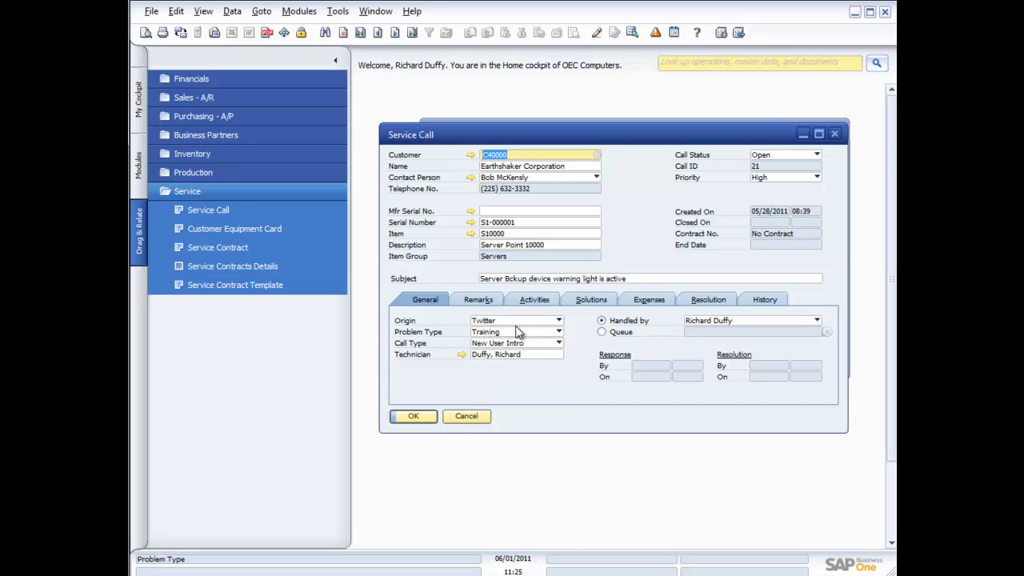
pyautogui.click(473, 418)
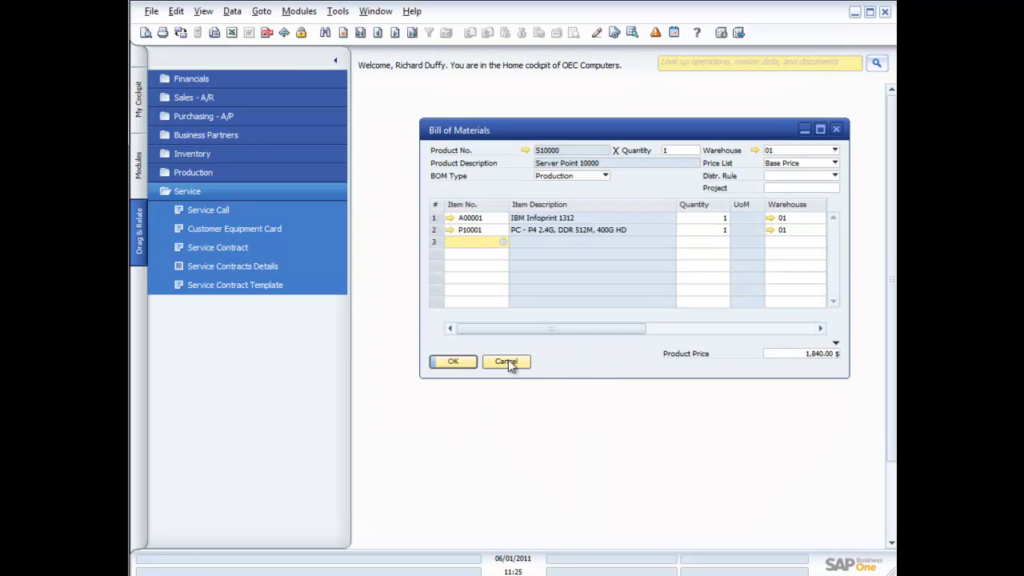
pyautogui.click(508, 361)
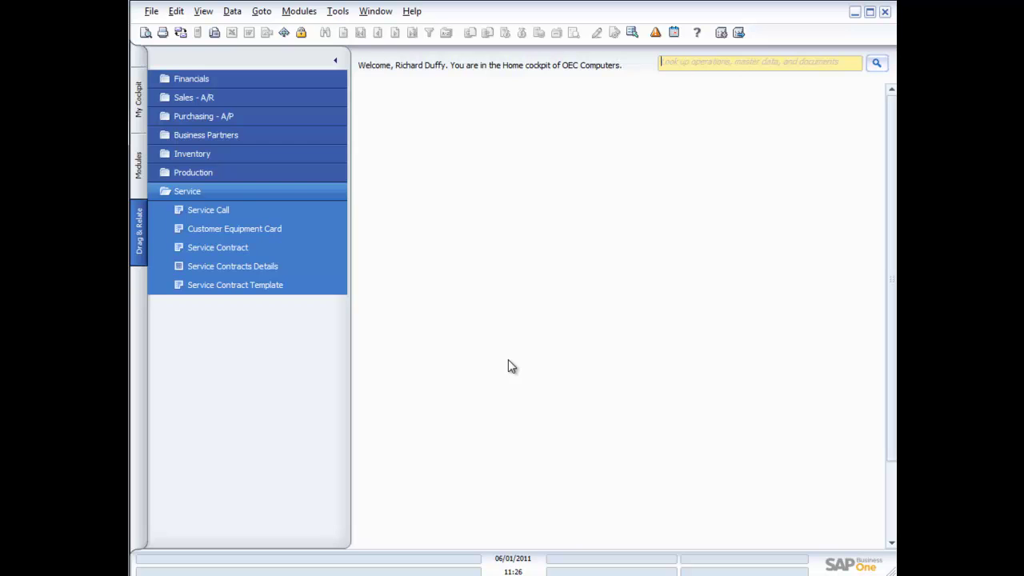
# Step: Collapse the Service group and switch from the Home cockpit to the Sales cockpit
pyautogui.click(217, 194)
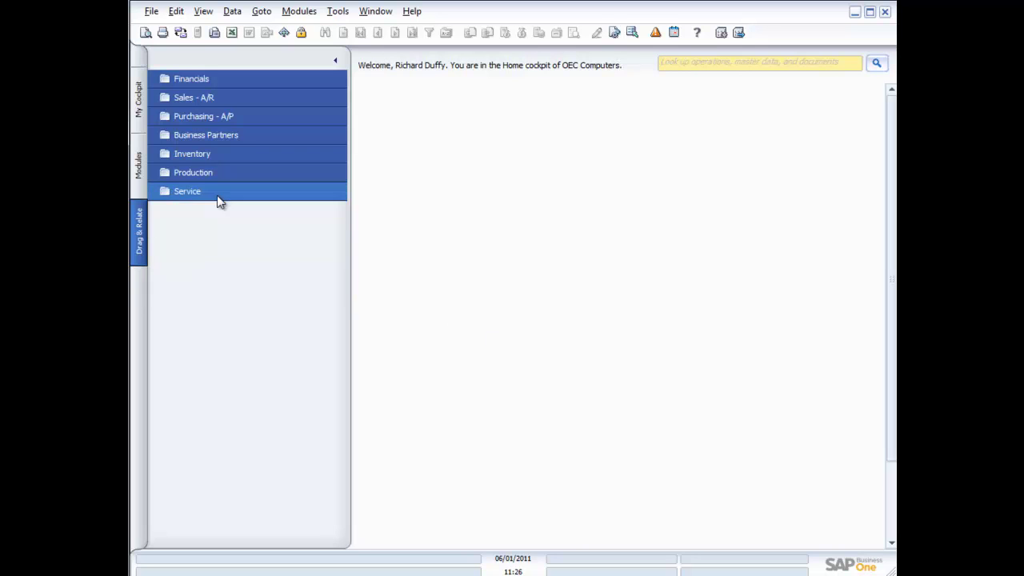
pyautogui.click(136, 107)
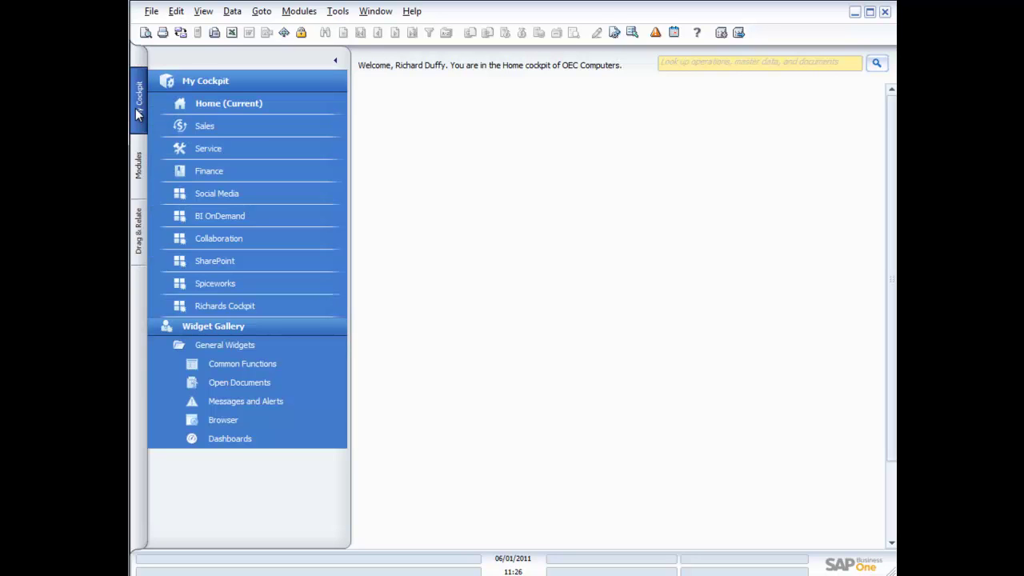
pyautogui.click(219, 128)
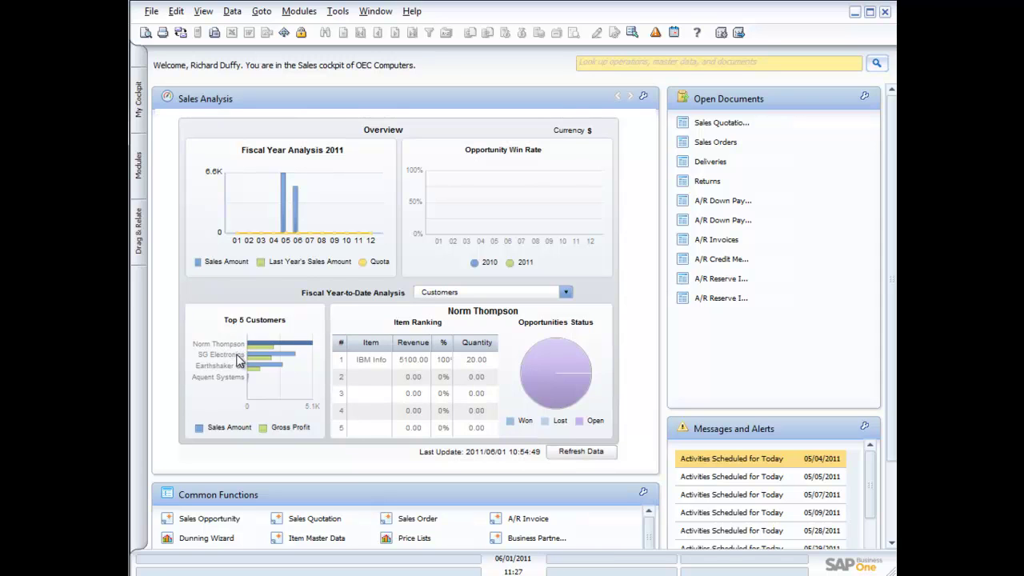
# Step: Start a new A/R Invoice from the Sales cockpit and select SG Electronics (C60000) as the customer
pyautogui.moveTo(272, 349)
pyautogui.click(530, 518)
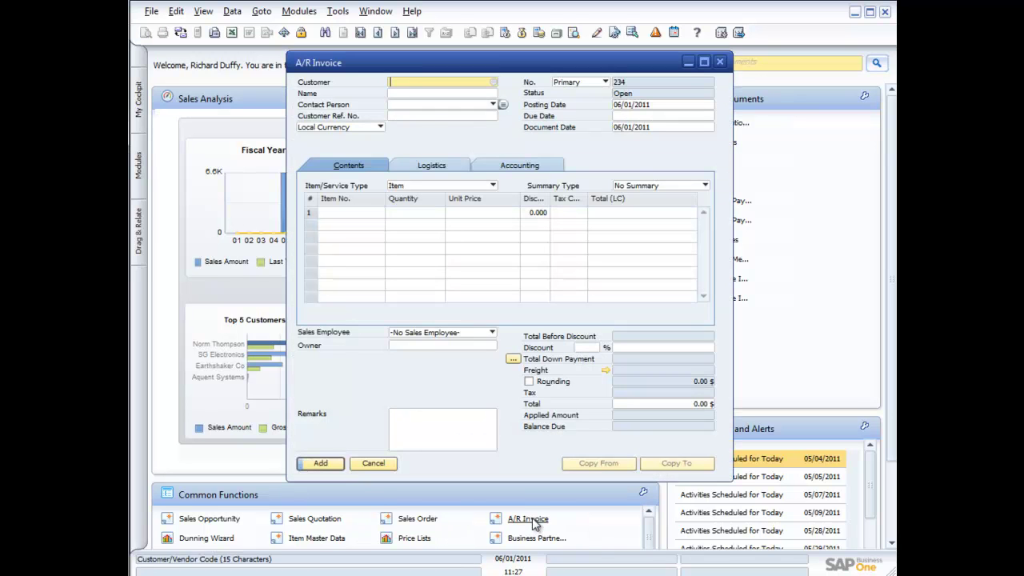
pyautogui.click(494, 82)
pyautogui.doubleClick(610, 346)
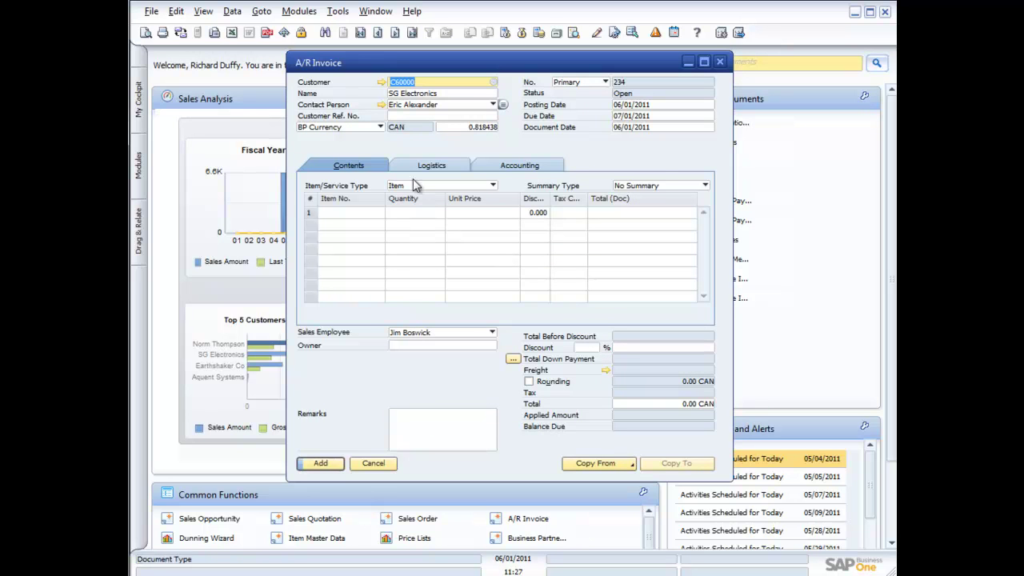
# Step: Enter item A00001 on the first invoice row with a quantity of 20
pyautogui.click(373, 212)
pyautogui.click(380, 212)
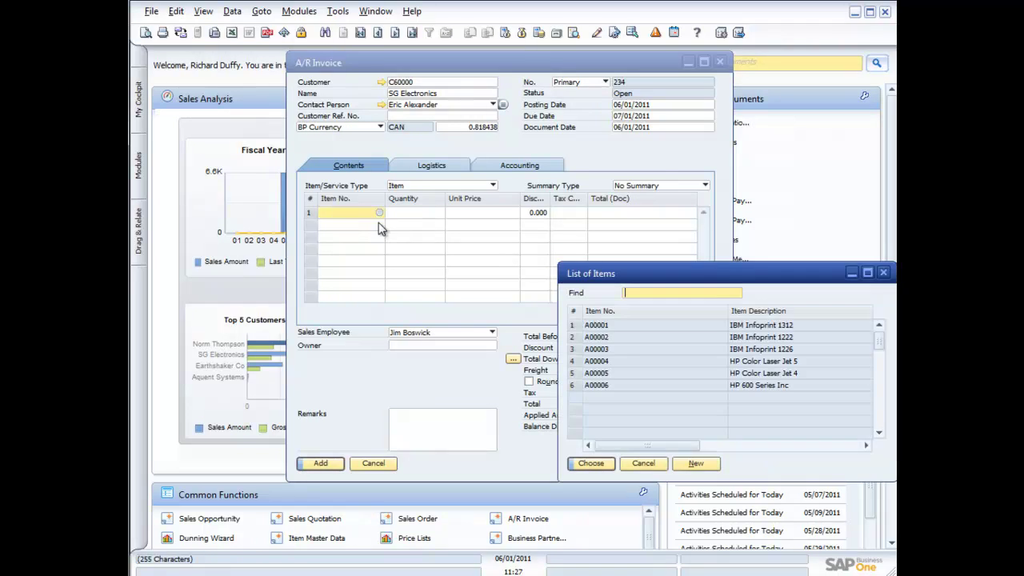
pyautogui.doubleClick(622, 325)
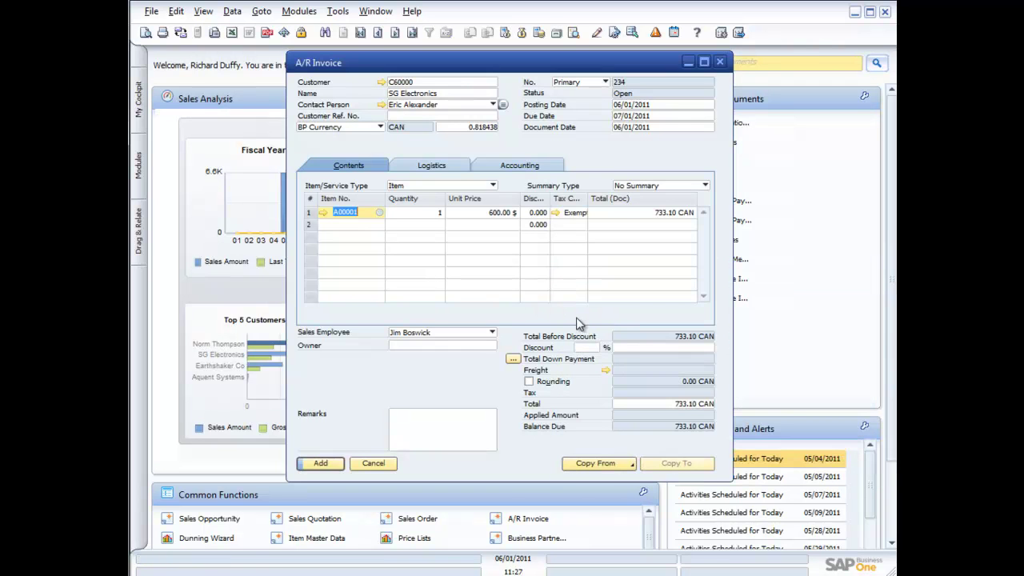
pyautogui.click(439, 212)
pyautogui.write('20')
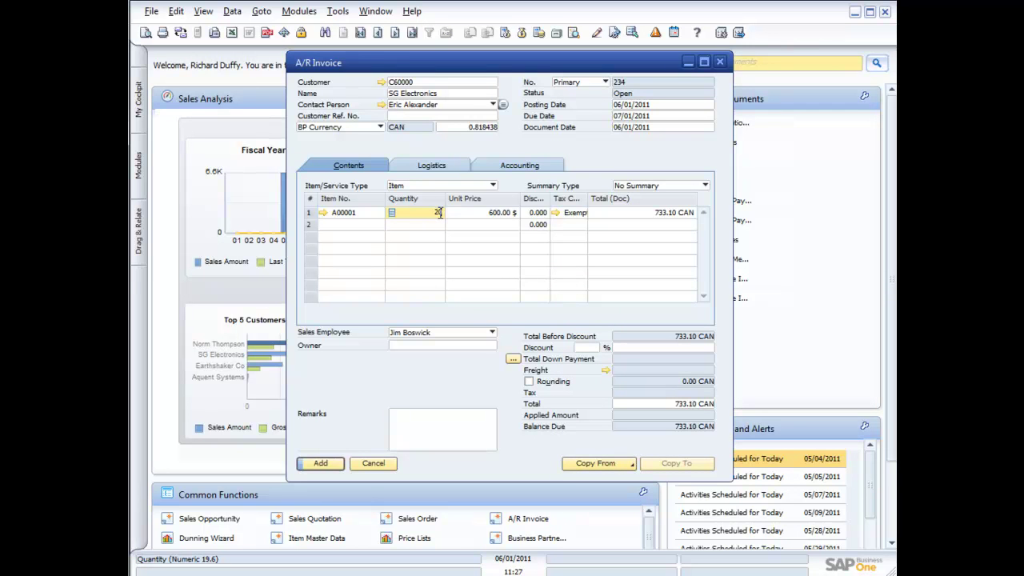
pyautogui.press('Tab')
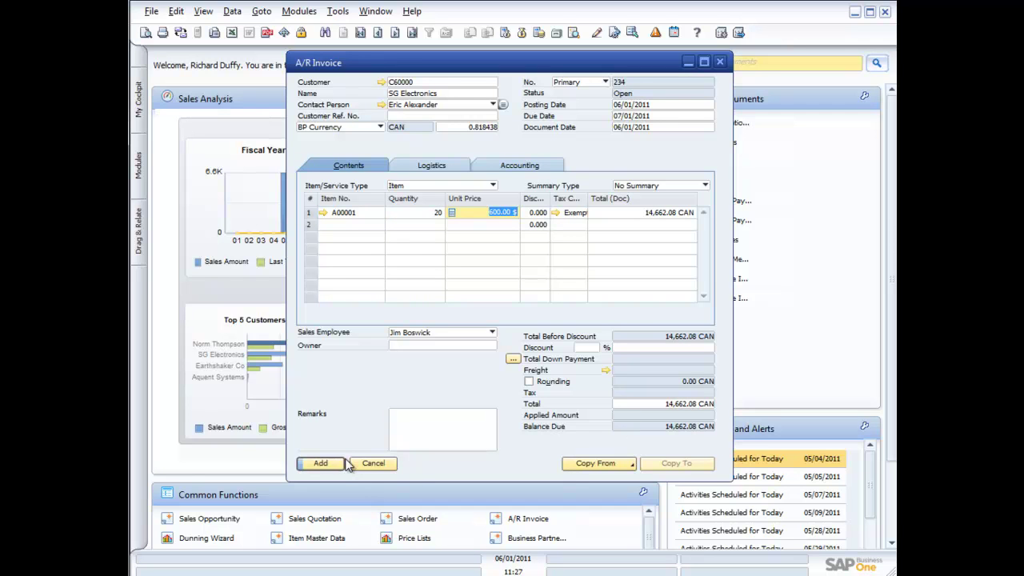
# Step: Add the SG Electronics invoice to the system and close the A/R Invoice form
pyautogui.click(320, 464)
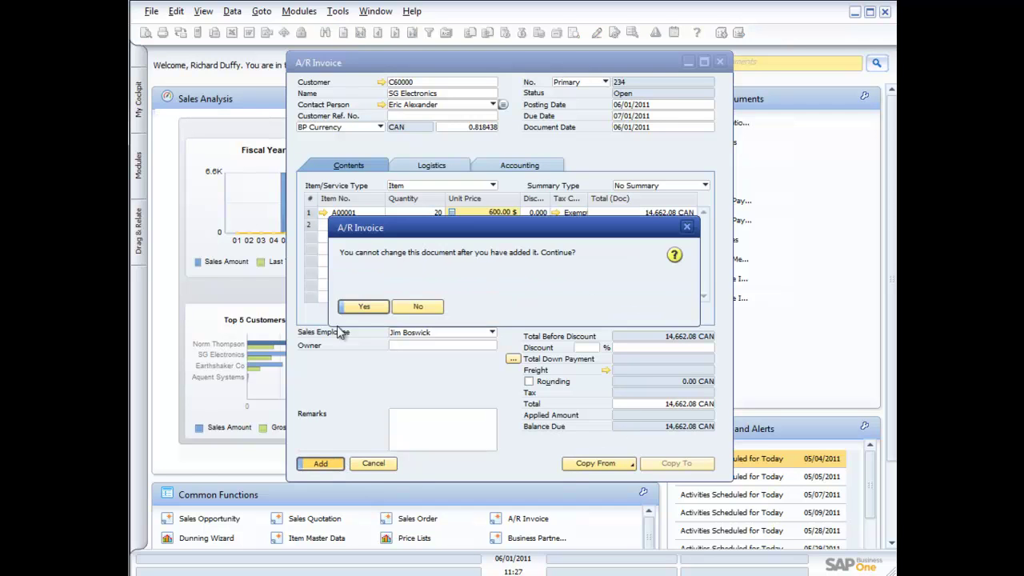
pyautogui.click(357, 305)
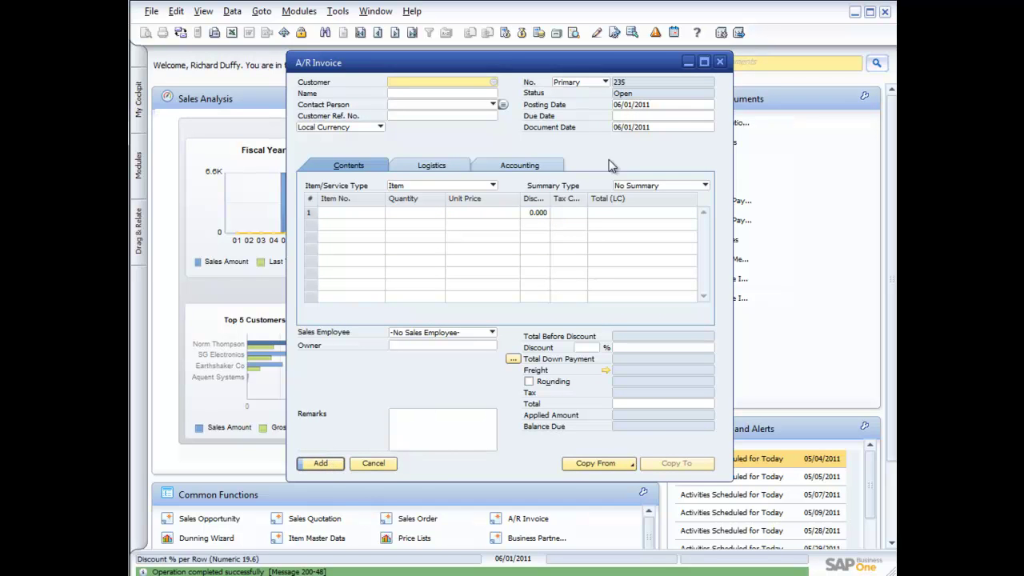
pyautogui.click(720, 63)
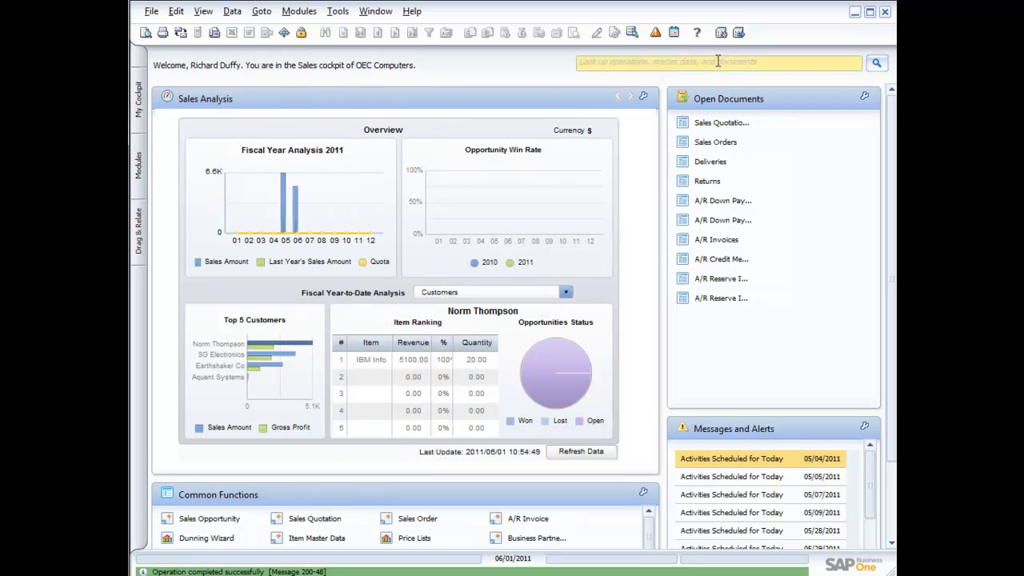
# Step: Refresh the Sales Analysis dashboard data and inspect SG Electronics' sales amount and gross profit in the Top 5 Customers chart
pyautogui.click(585, 451)
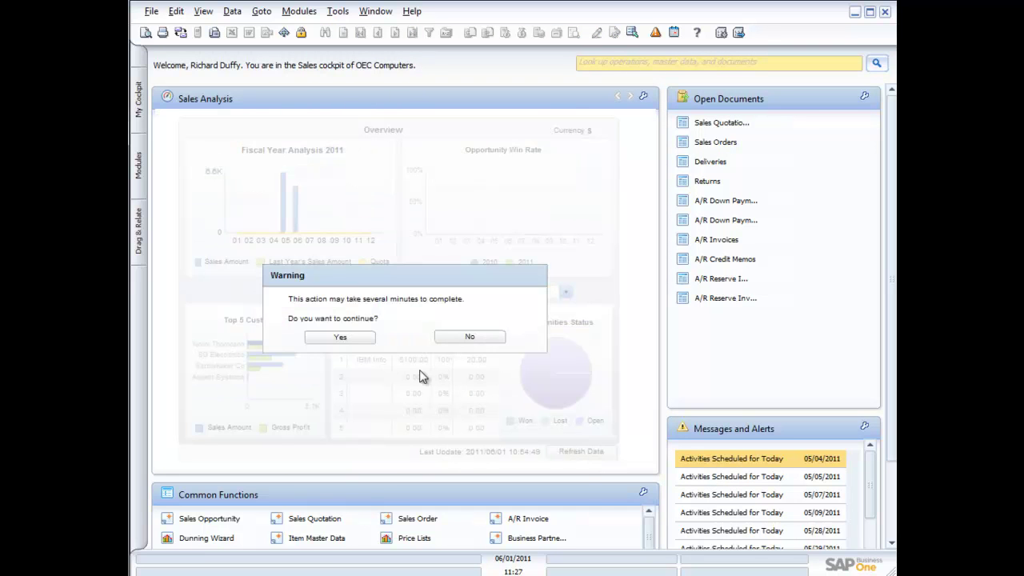
pyautogui.click(366, 340)
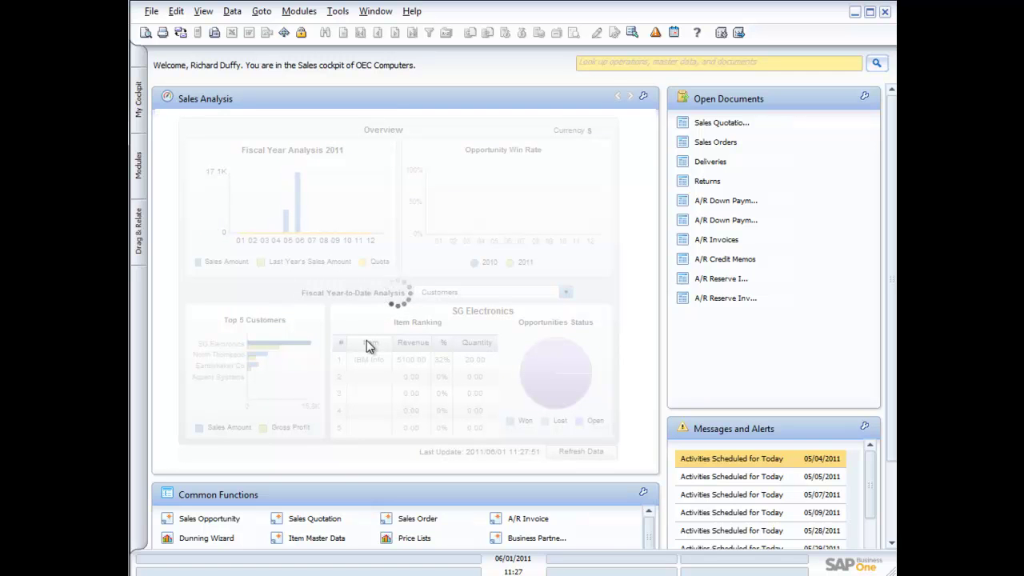
pyautogui.moveTo(275, 348)
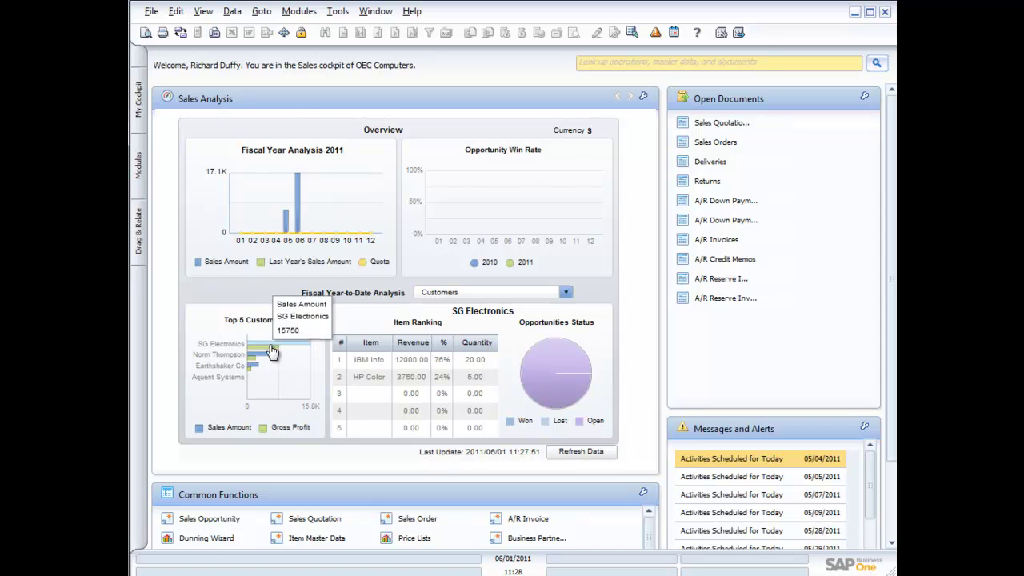
pyautogui.moveTo(253, 372)
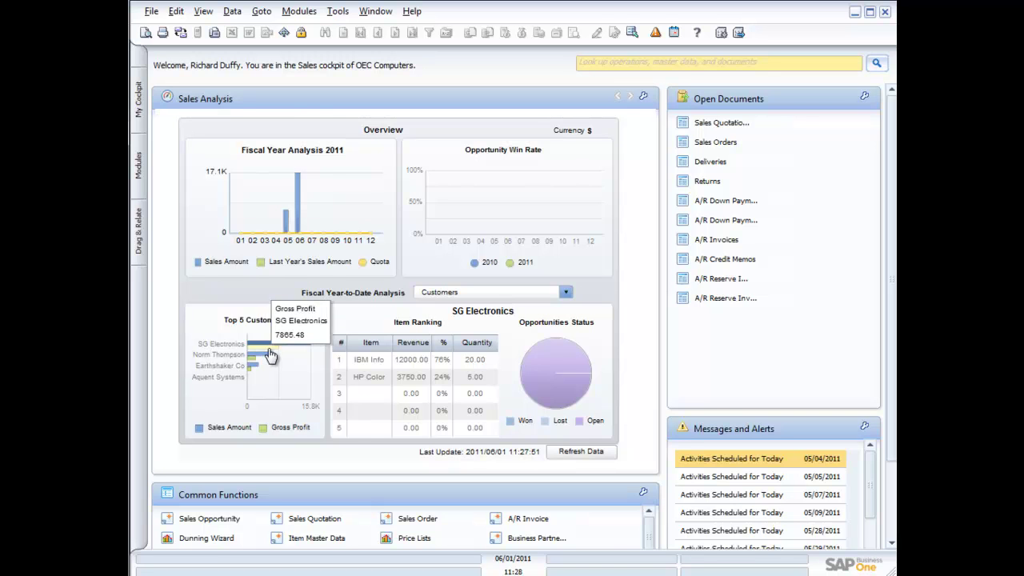
# Step: Switch to the Finance cockpit and view the Aging Overview in the Customer Receivables Aging dashboard
pyautogui.click(137, 112)
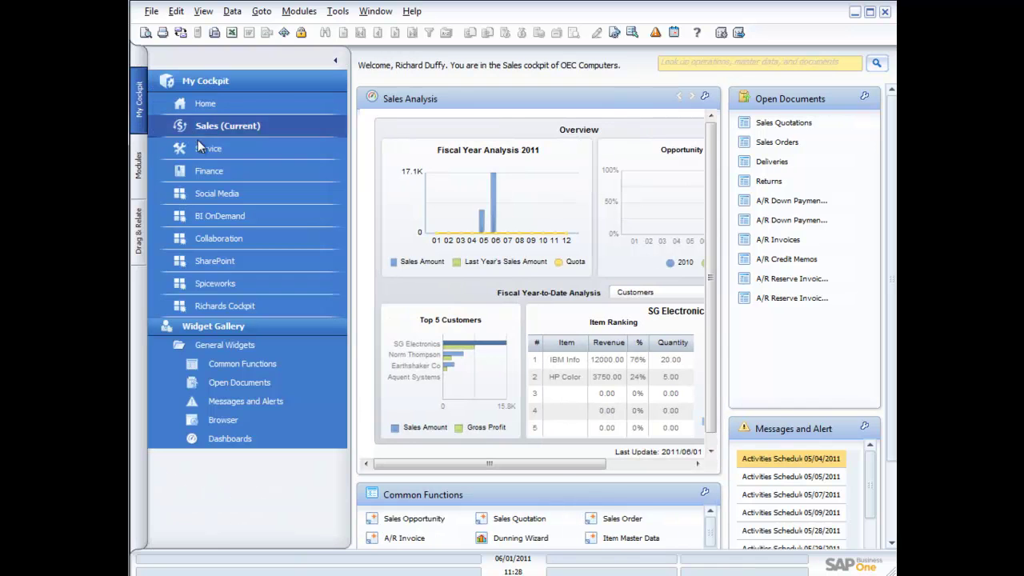
pyautogui.click(204, 168)
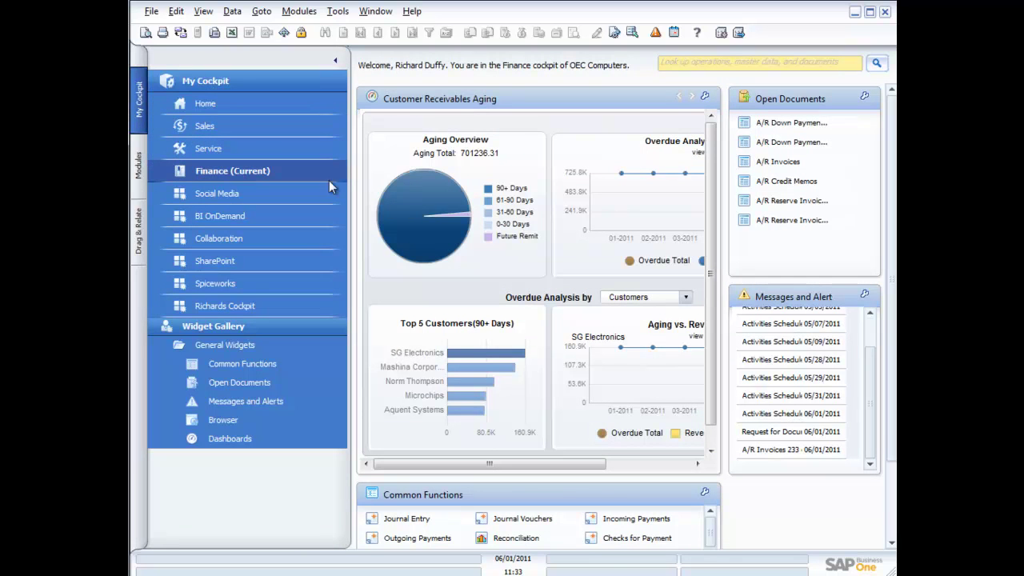
pyautogui.moveTo(466, 215)
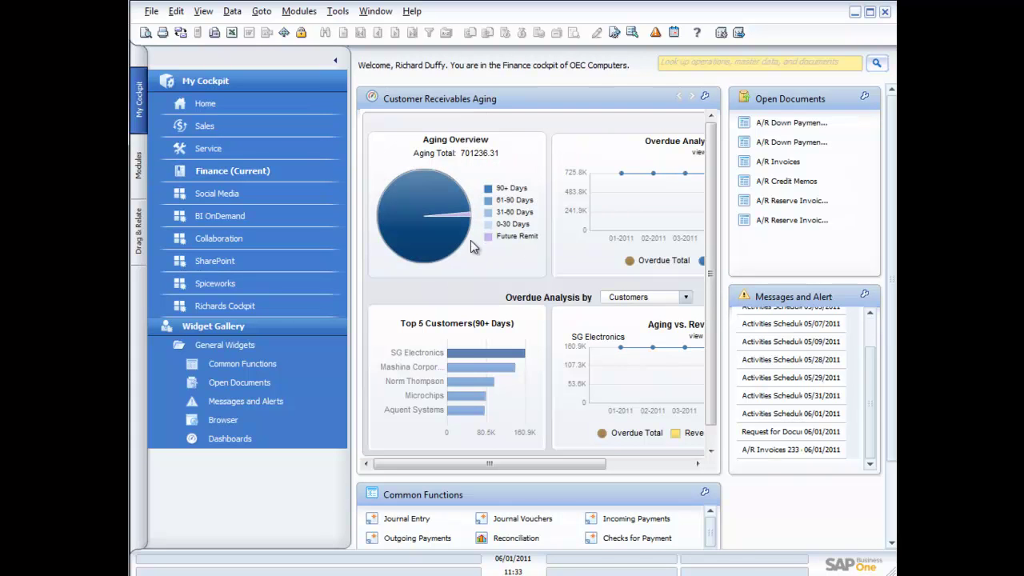
# Step: Switch to the Service cockpit and collapse the cockpit navigation to view the full Service Call dashboard
pyautogui.click(212, 149)
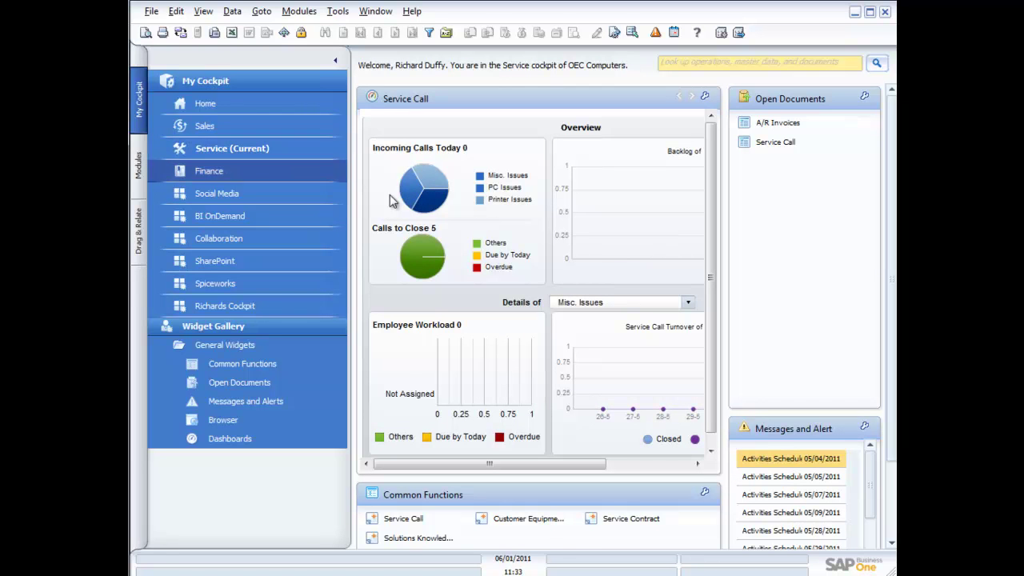
pyautogui.moveTo(579, 463); pyautogui.dragTo(605, 466)
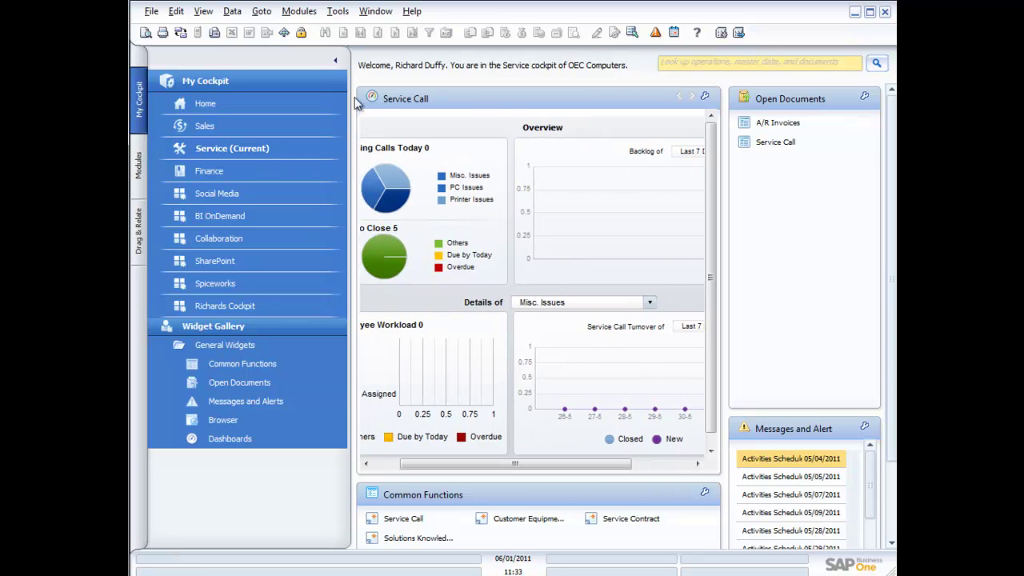
pyautogui.click(335, 61)
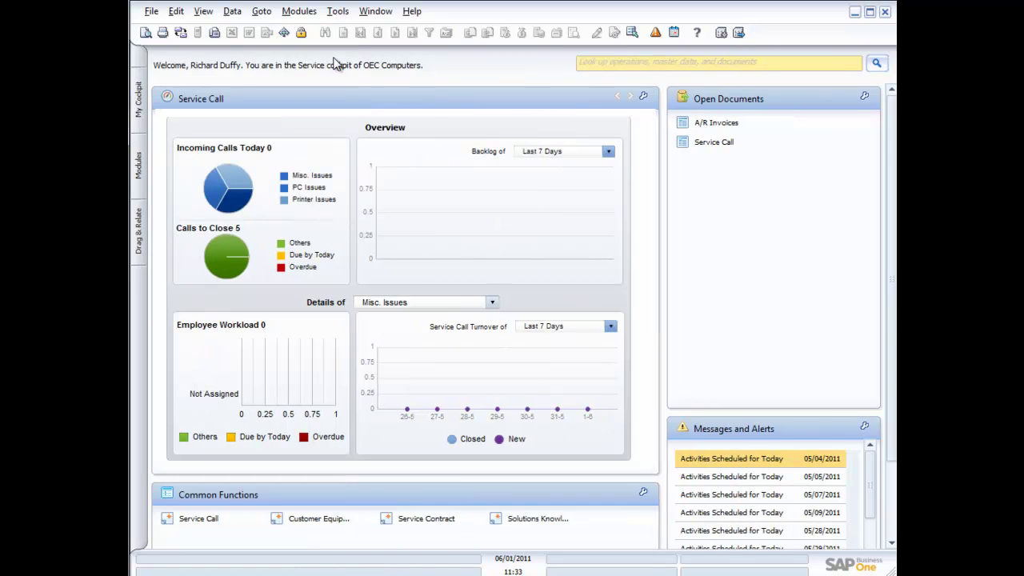